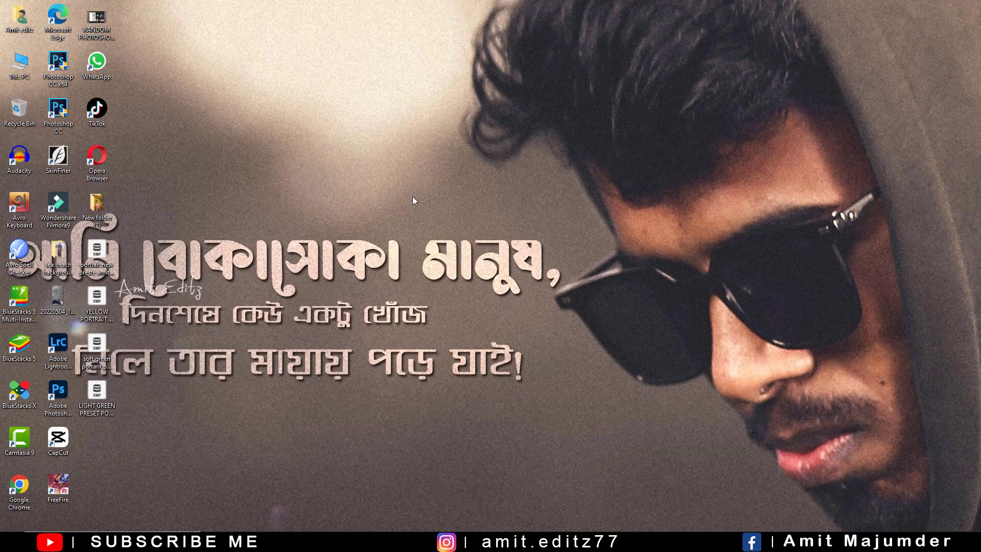
Refresh the desktop three times, then bring Photoshop back with DSC_1775.JPG open
right_click(381, 181)
click(413, 213)
right_click(367, 170)
click(391, 198)
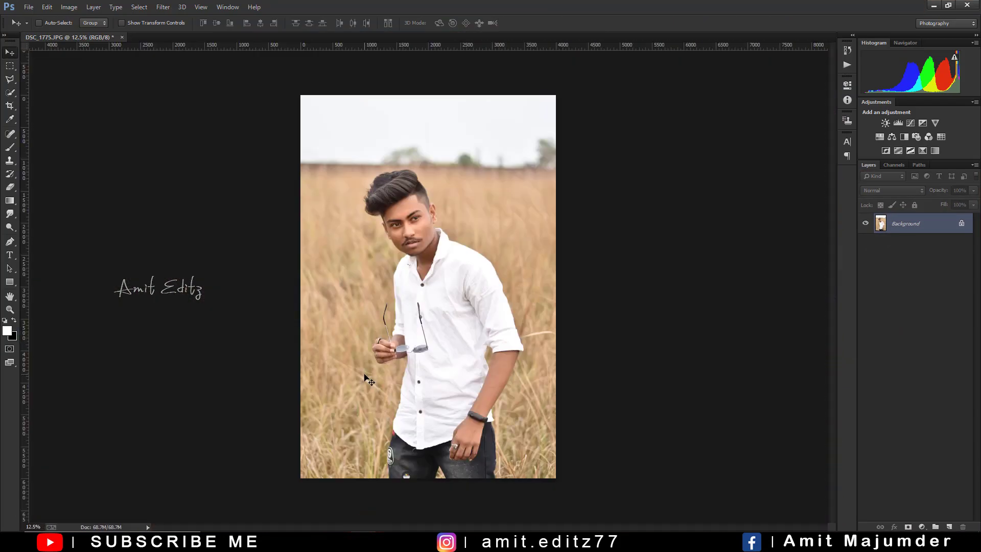
click(931, 5)
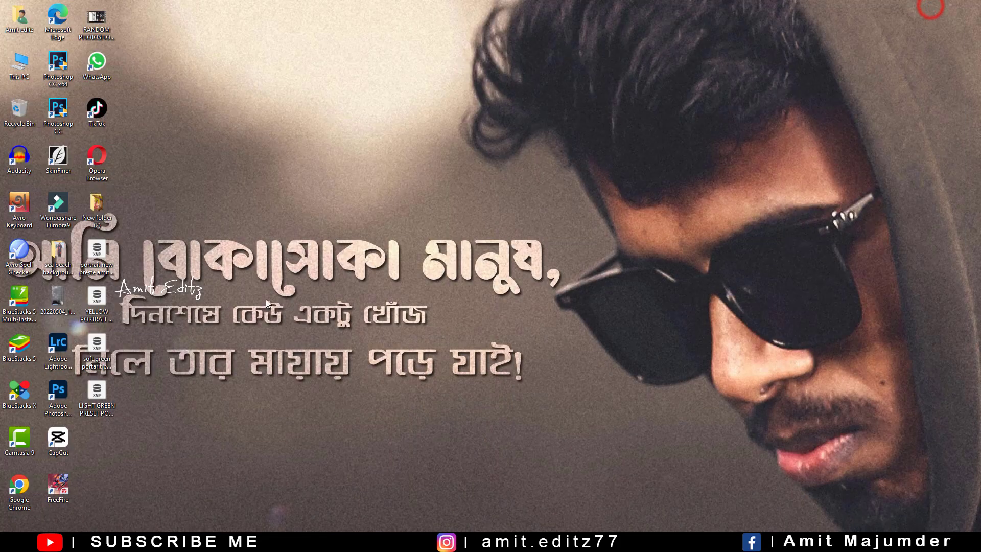
right_click(338, 181)
click(365, 207)
click(363, 542)
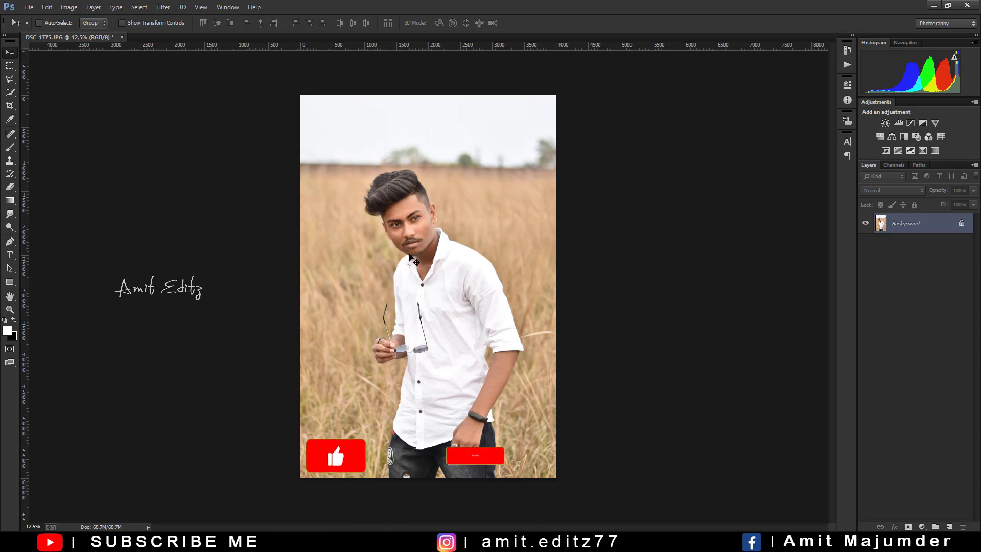
scroll(413, 252, up, 1)
scroll(413, 252, down, 1)
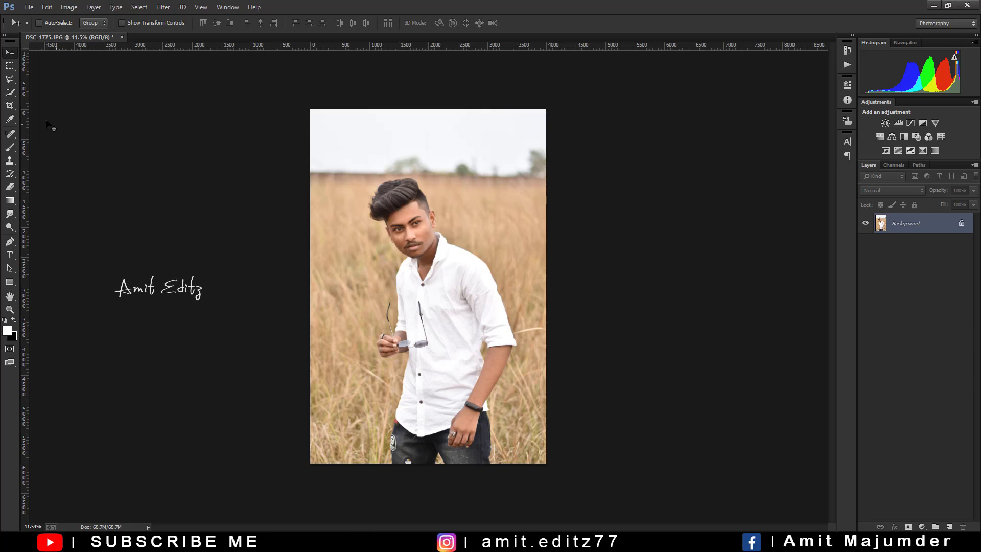
Crop DSC_1775.JPG to the 4:5 (8:10) preset with the man repositioned in frame
click(9, 107)
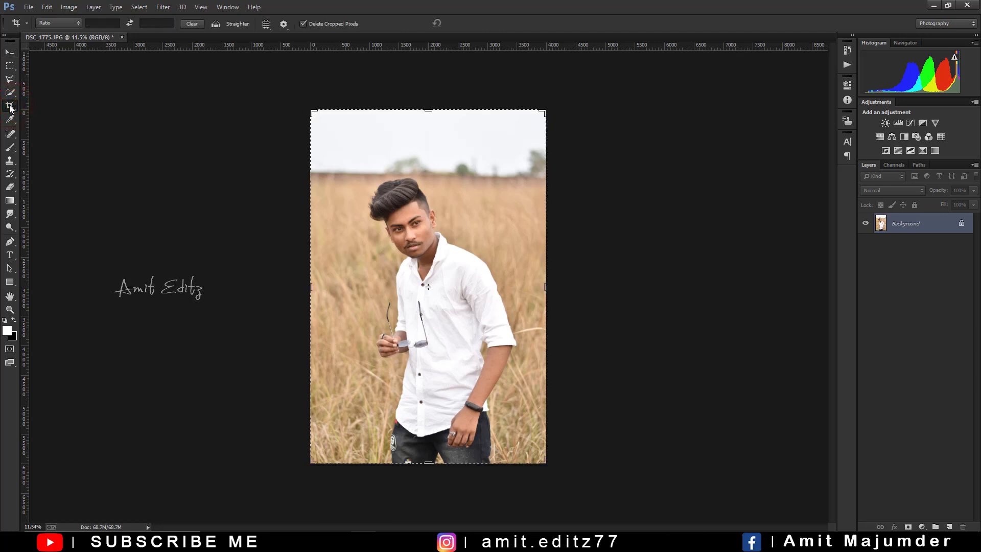
click(66, 22)
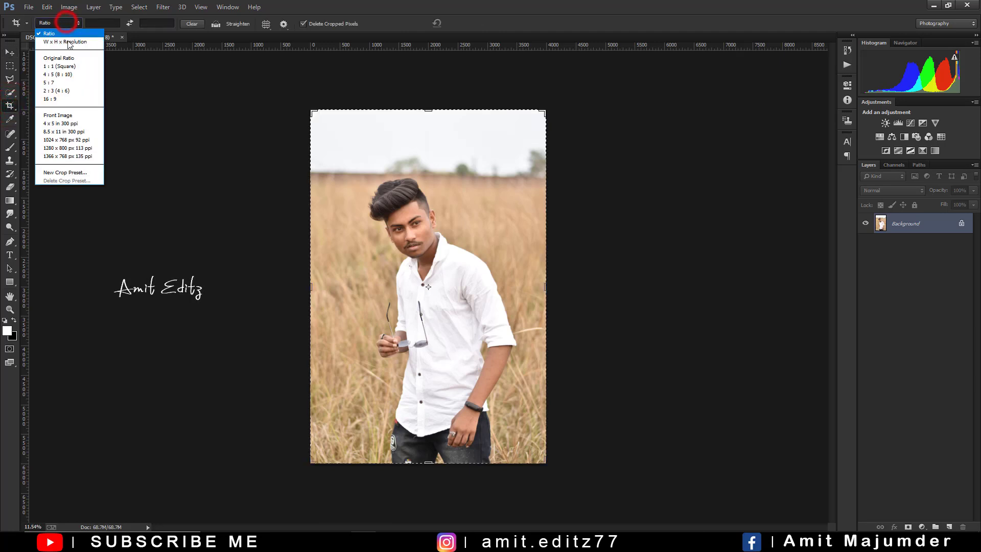
click(65, 75)
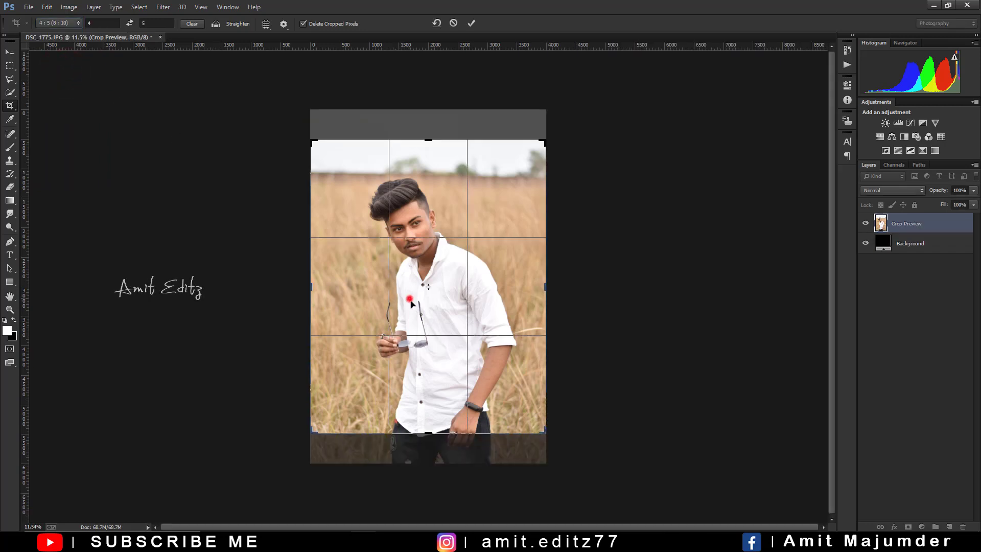
drag(410, 304, 414, 313)
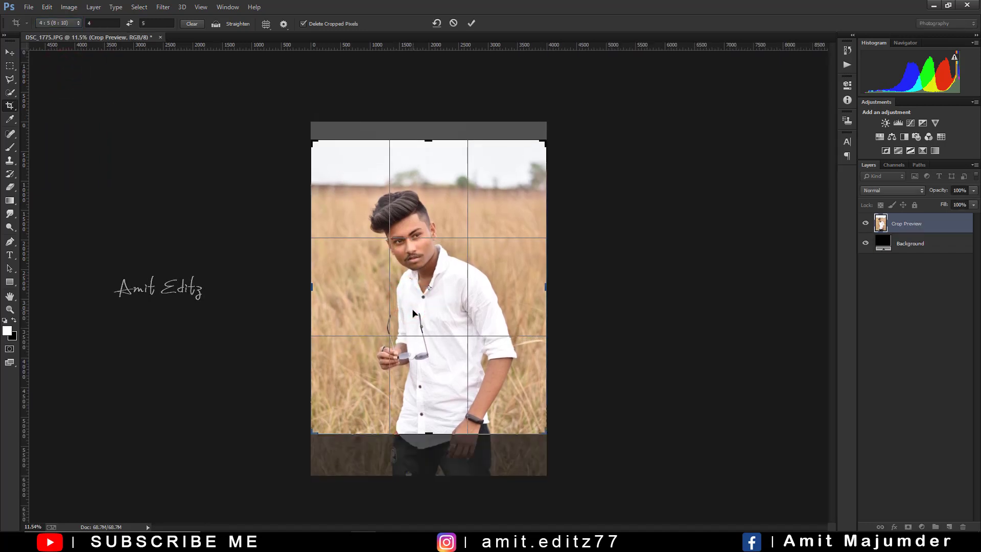
key(Return)
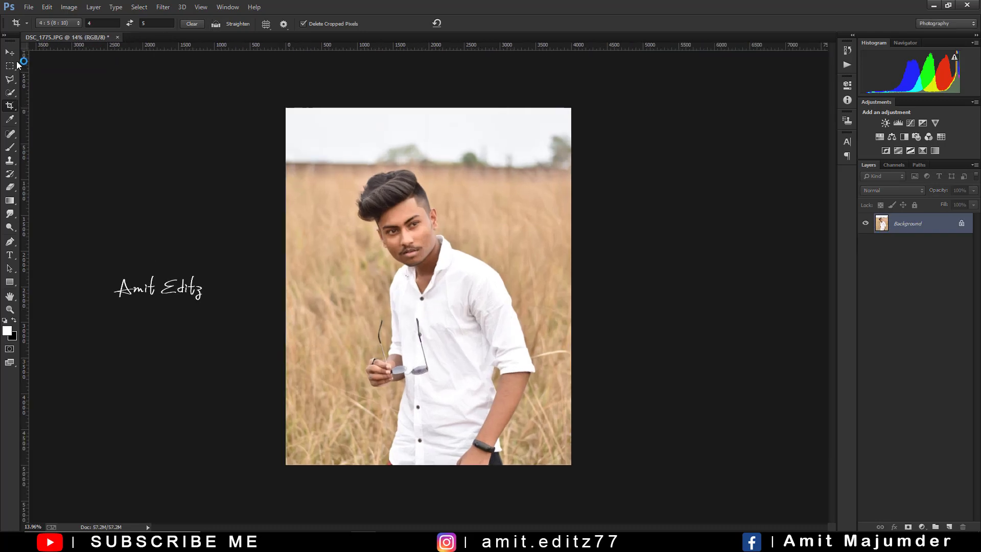
click(10, 52)
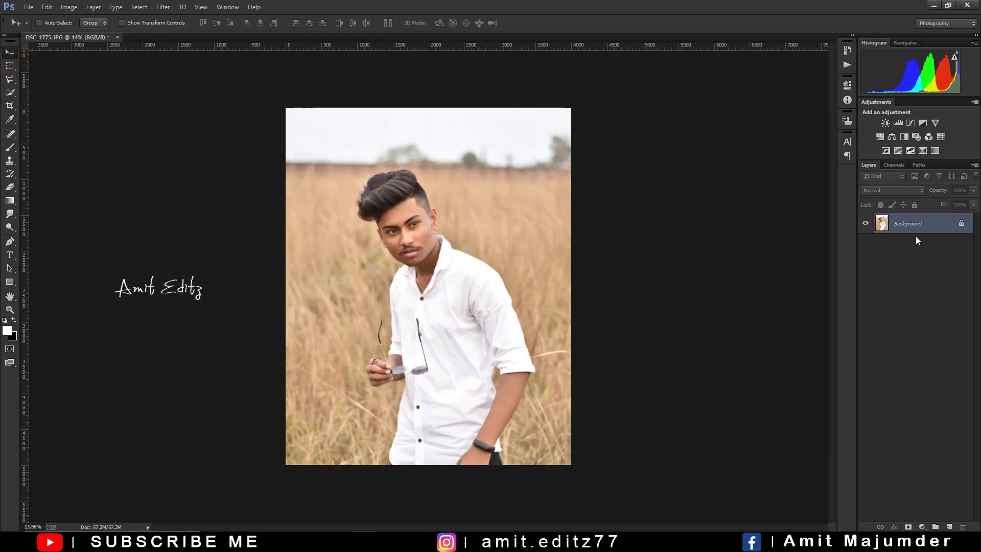
Make three Background copies, hide Background and Background copy 3, and select copy 2
drag(915, 223, 948, 526)
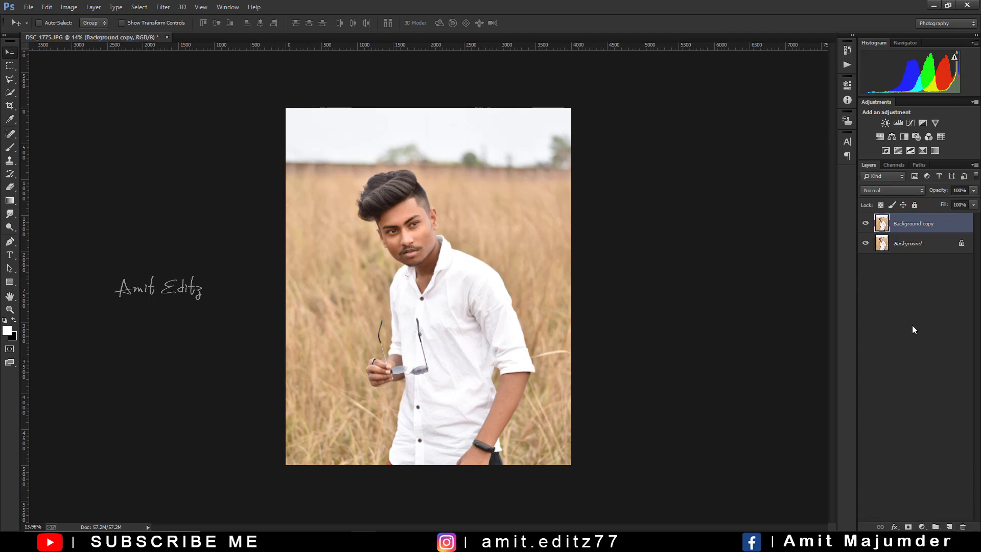
click(865, 243)
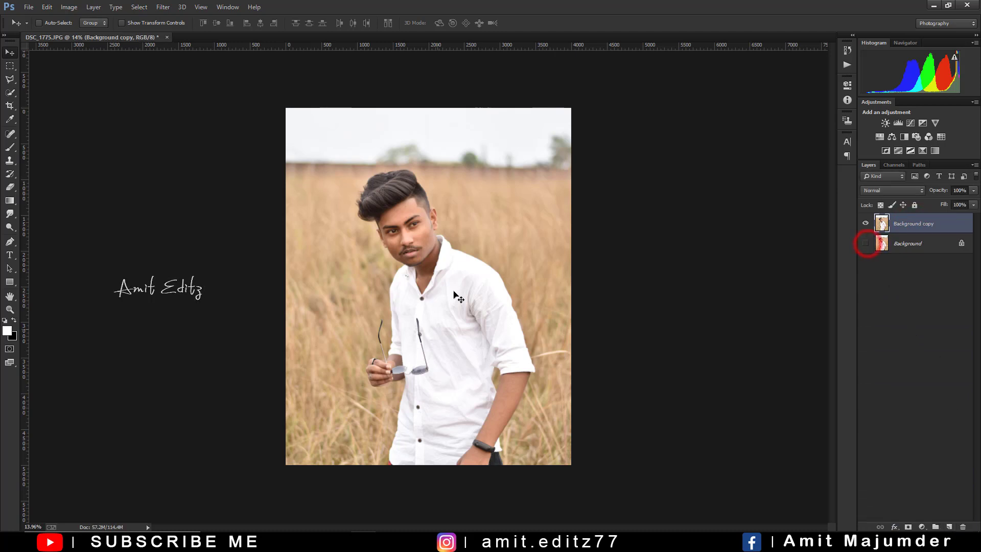
scroll(425, 213, up, 5)
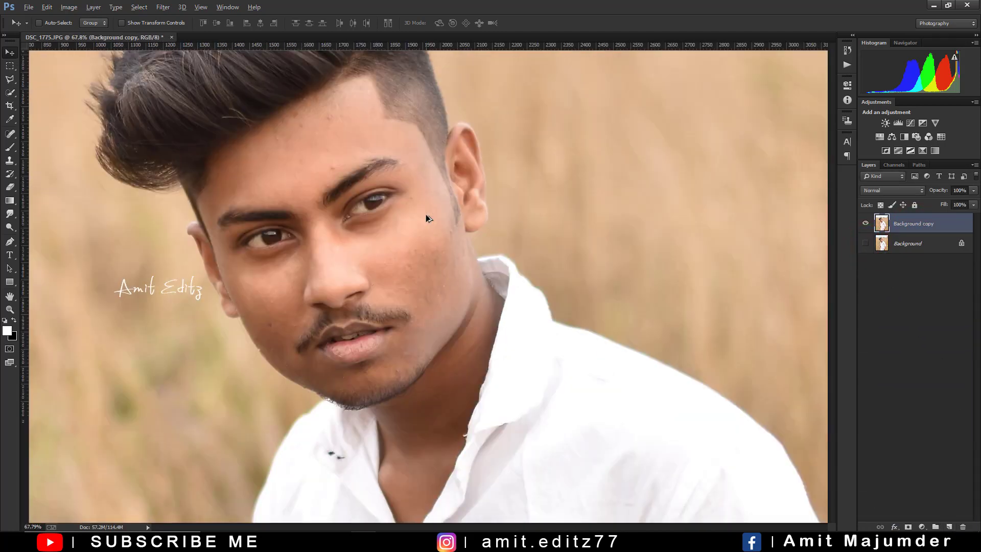
scroll(615, 225, up, 2)
scroll(612, 227, down, 2)
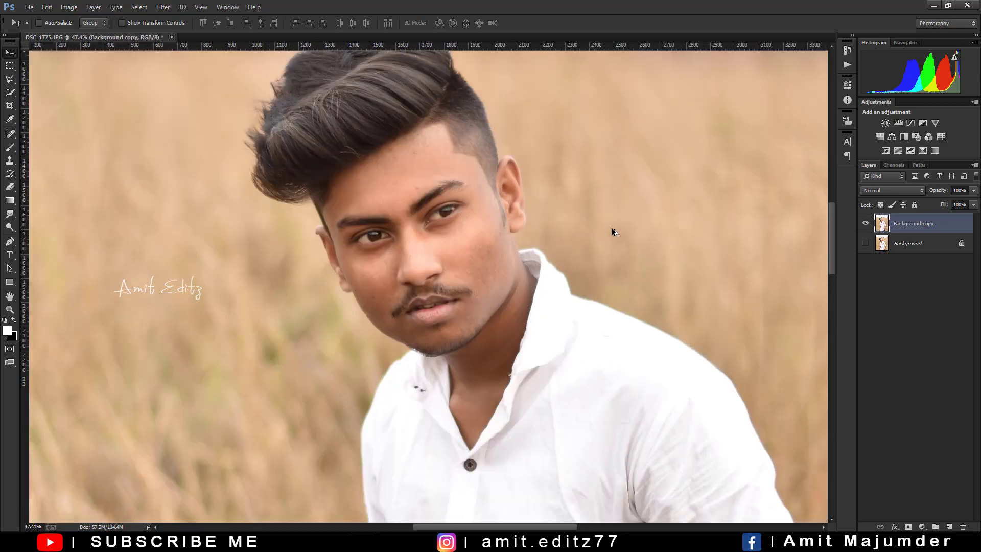
scroll(611, 228, down, 2)
scroll(611, 228, down, 1)
scroll(545, 242, down, 1)
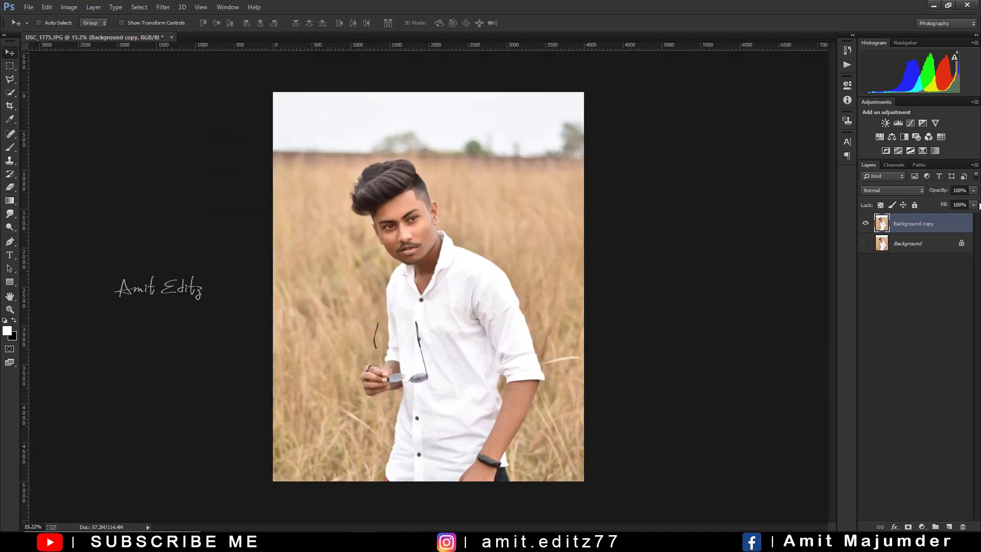
drag(928, 231, 948, 526)
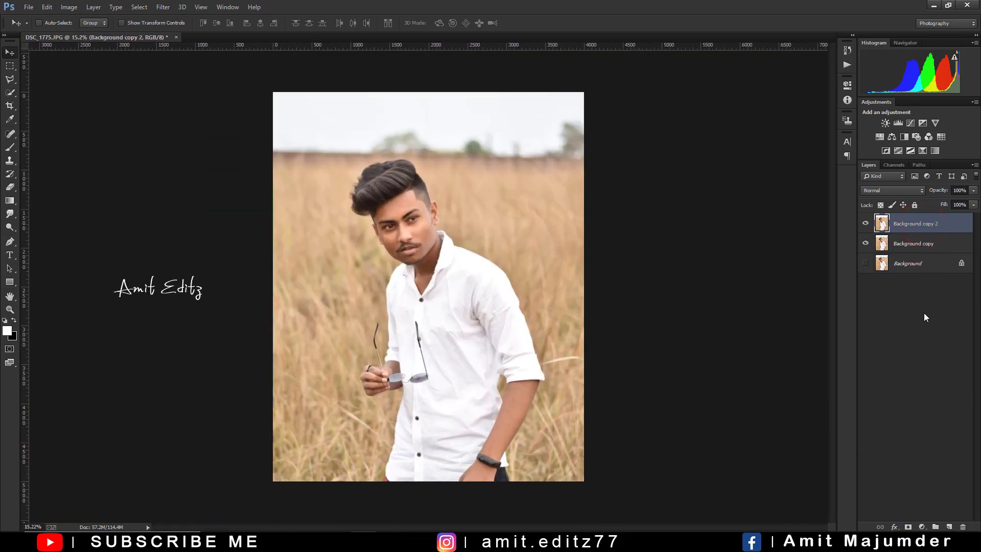
drag(914, 228, 948, 526)
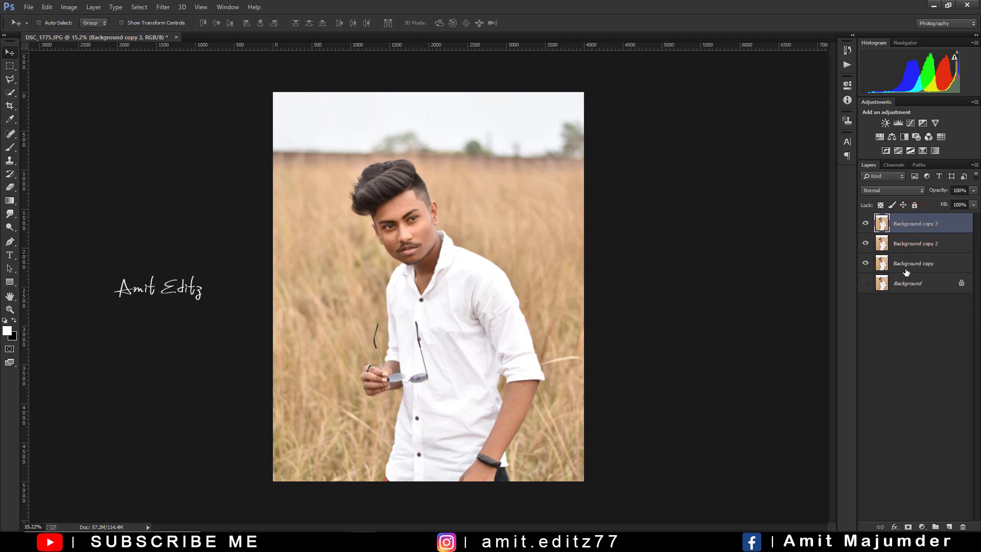
click(903, 250)
click(866, 223)
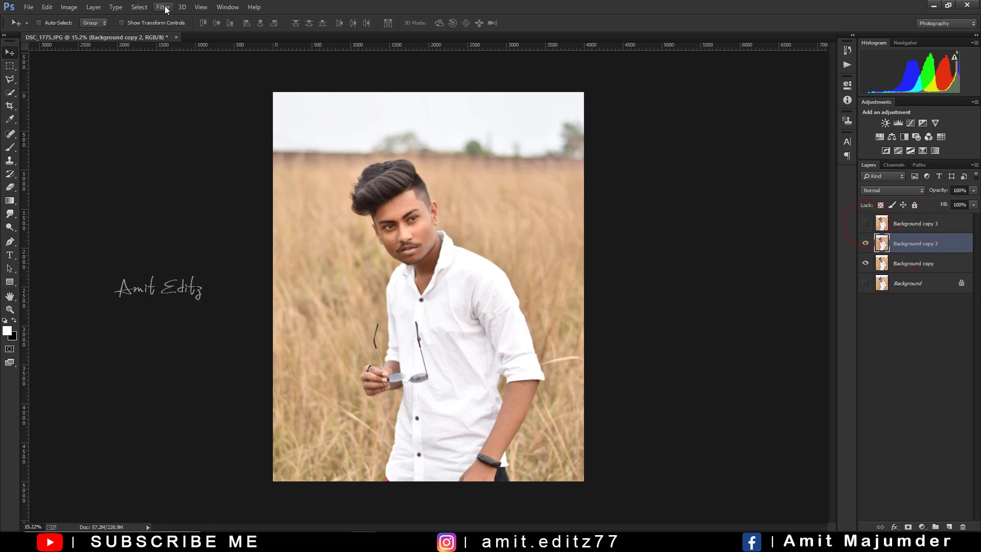
Apply a Gaussian Blur of radius 2.9 pixels to Background copy 2
click(163, 6)
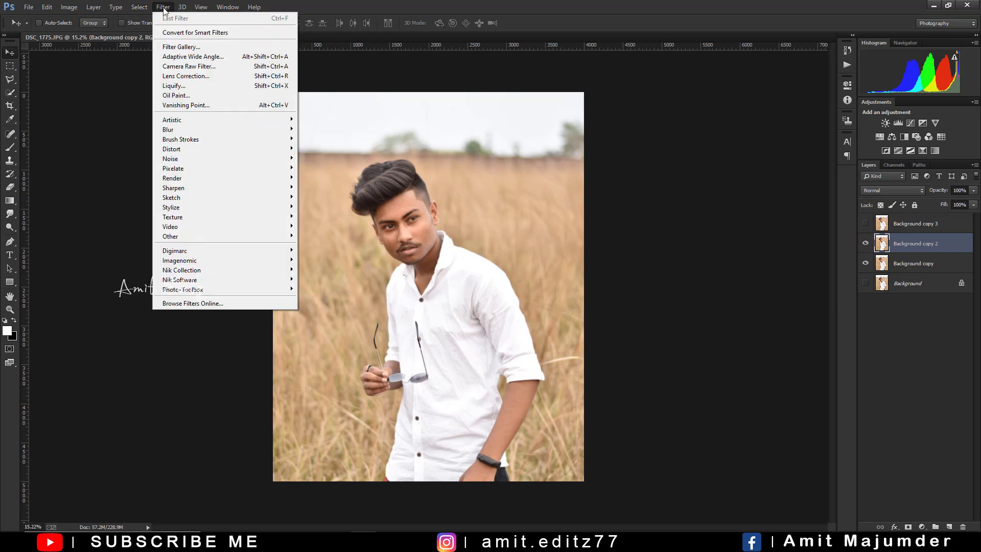
mouse_move(168, 129)
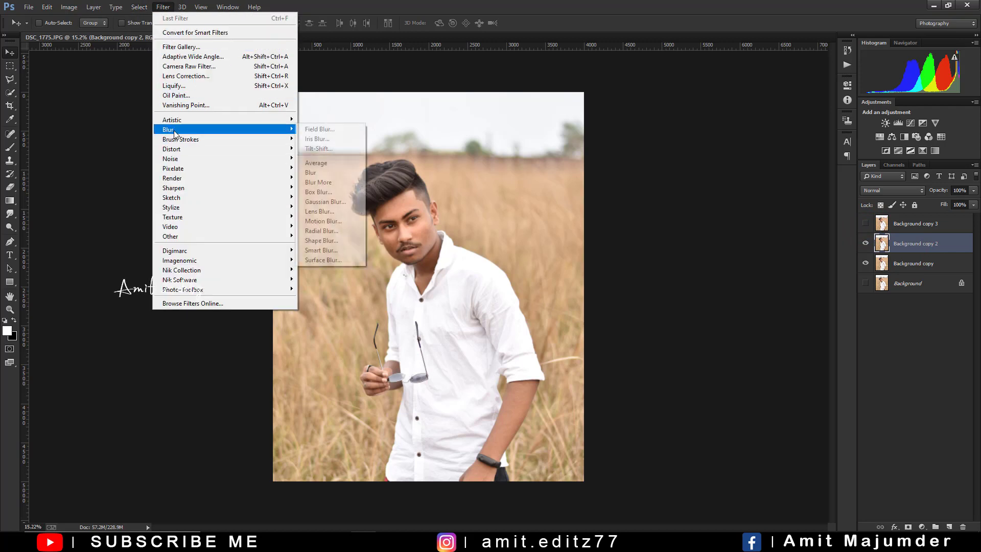
click(325, 201)
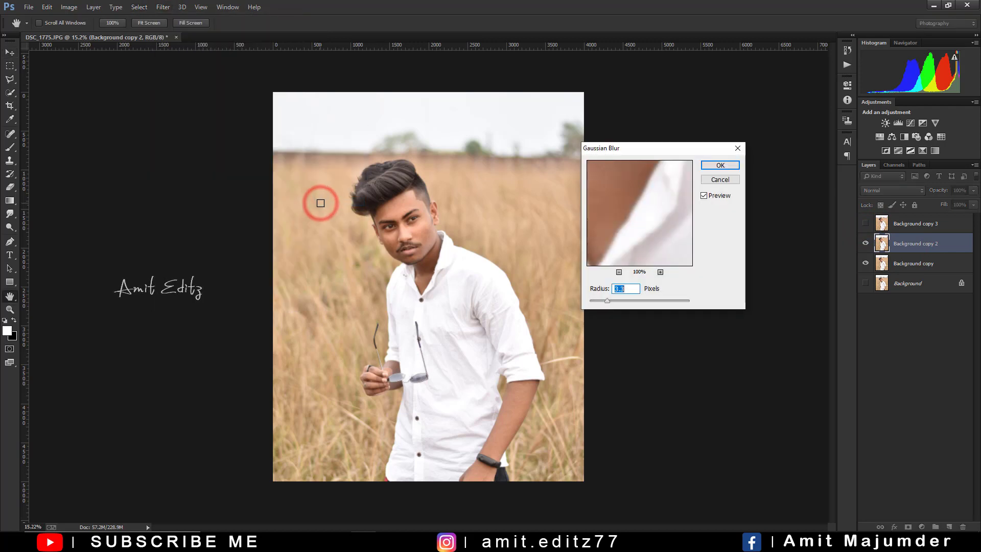
click(610, 300)
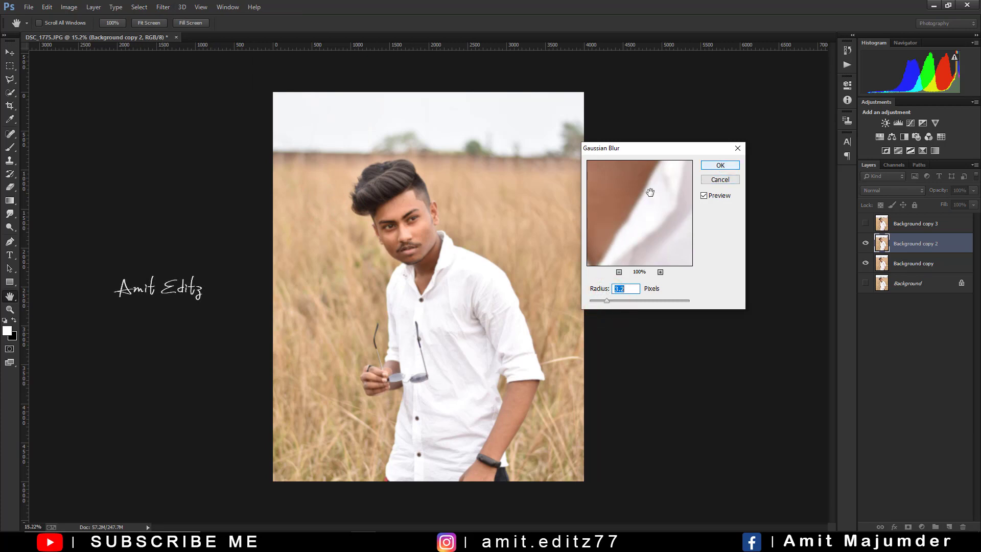
drag(637, 203, 640, 281)
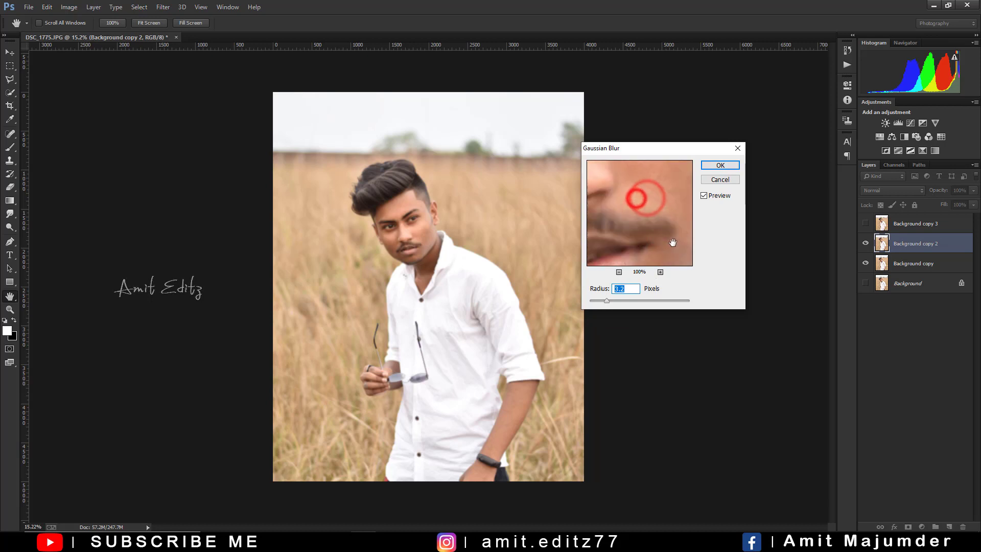
drag(638, 198, 650, 237)
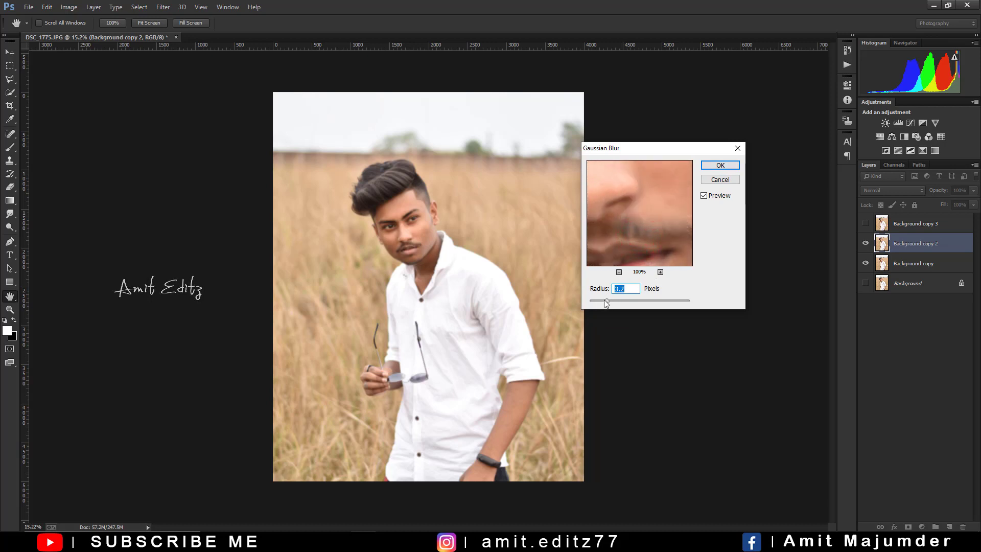
drag(606, 301, 605, 303)
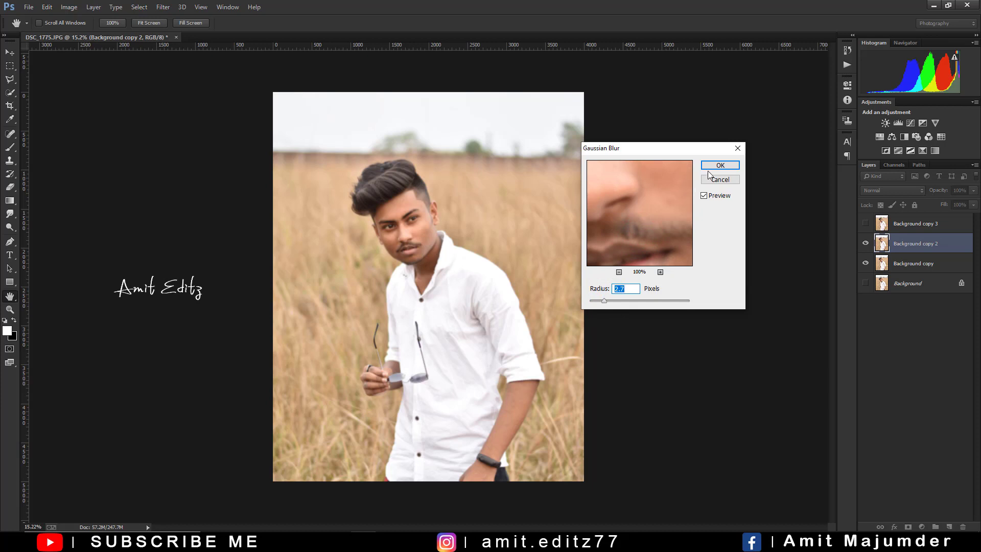
drag(635, 220, 641, 198)
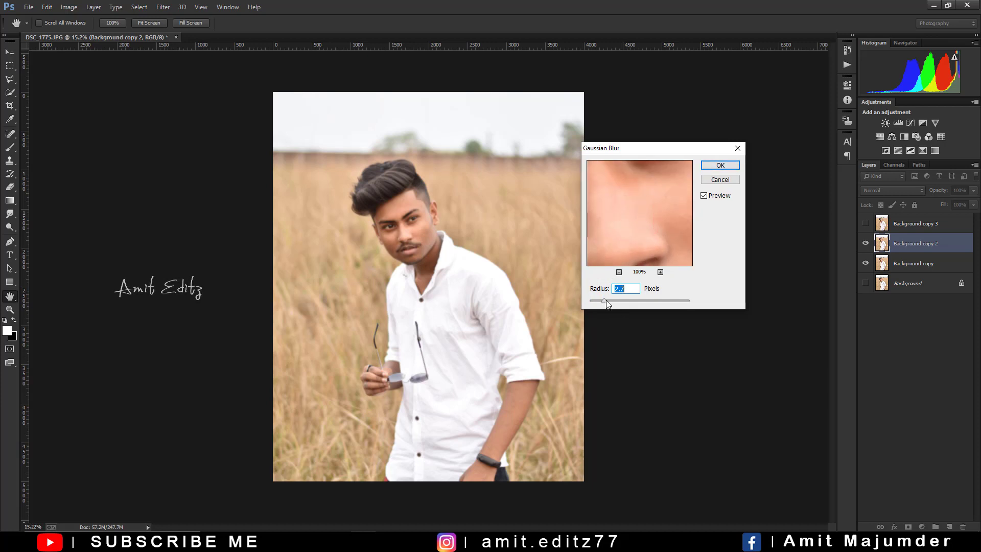
drag(605, 300, 607, 300)
click(711, 165)
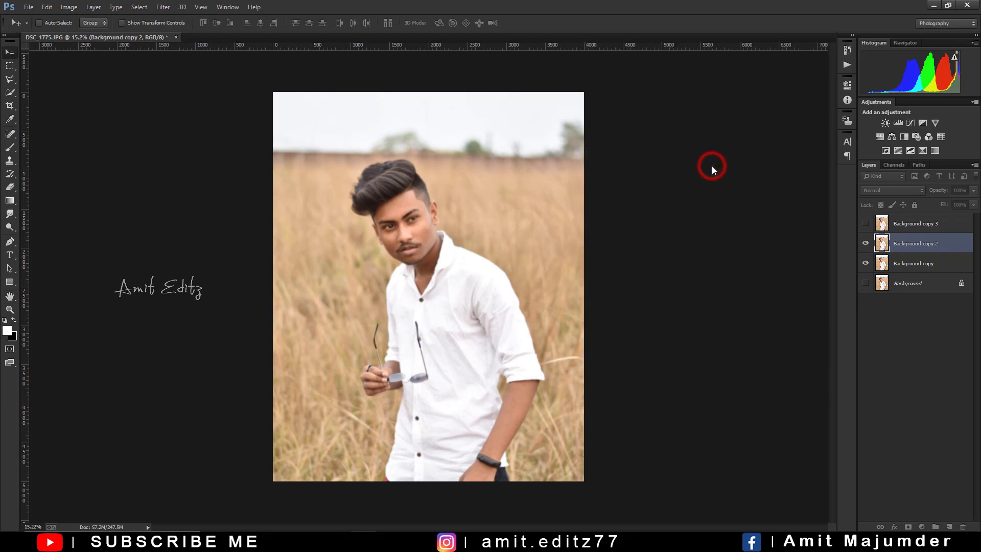
Apply Image onto Background copy 3 from Background copy 2 using Subtract, scale 2, offset 128
click(912, 224)
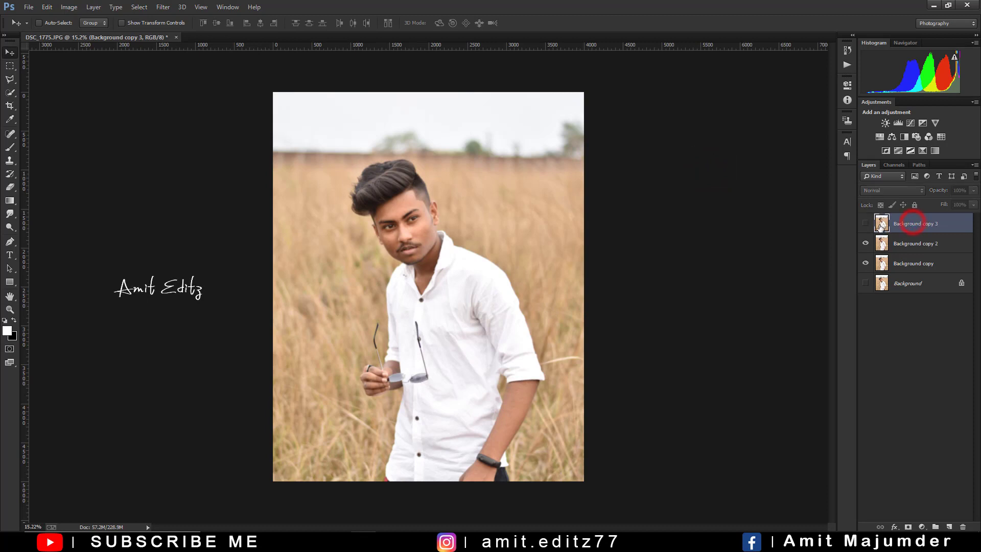
click(866, 223)
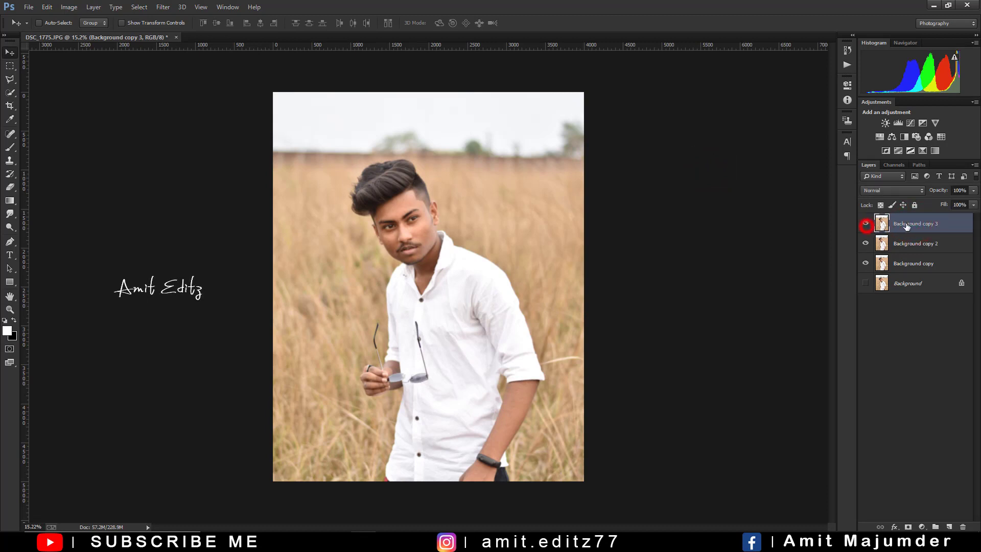
click(68, 7)
click(99, 156)
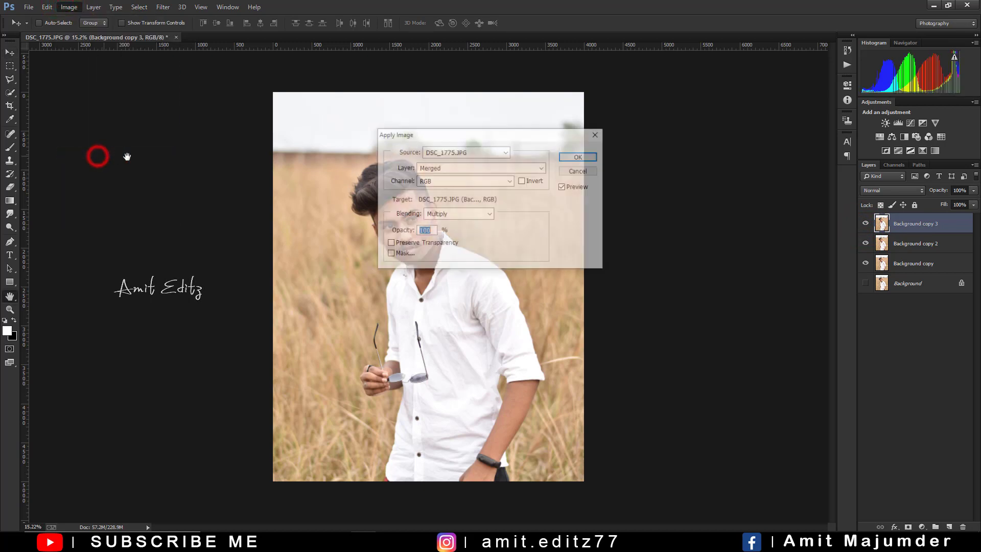
click(463, 152)
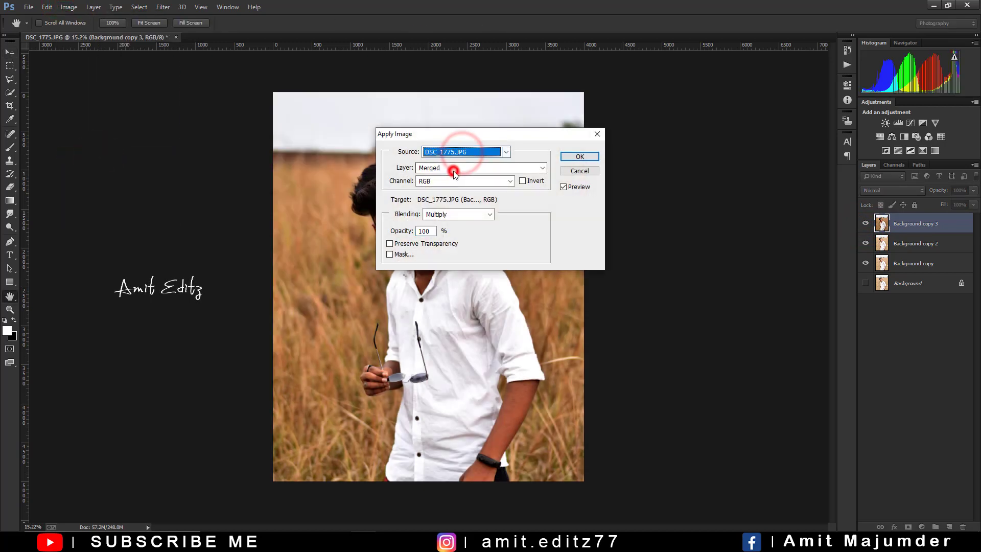
click(454, 168)
click(479, 203)
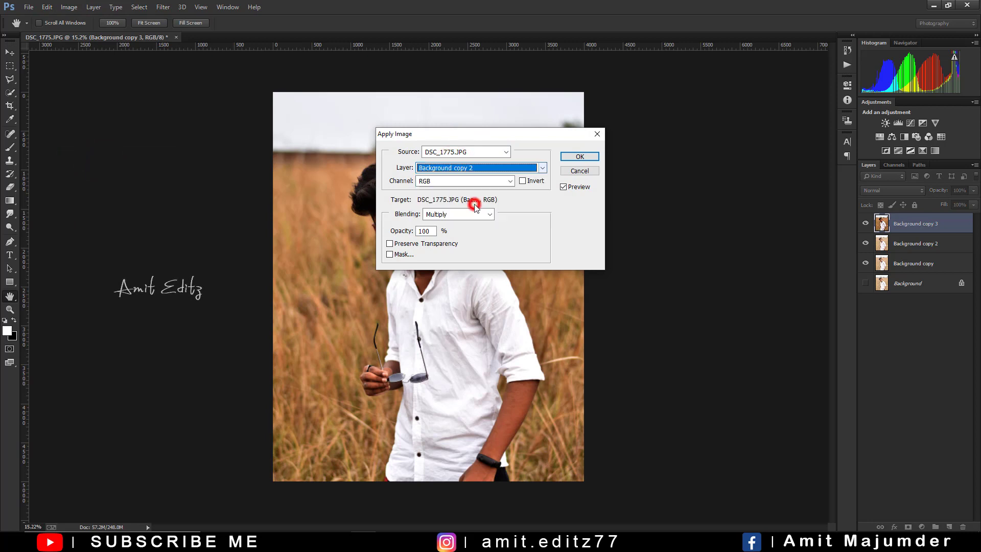
click(468, 215)
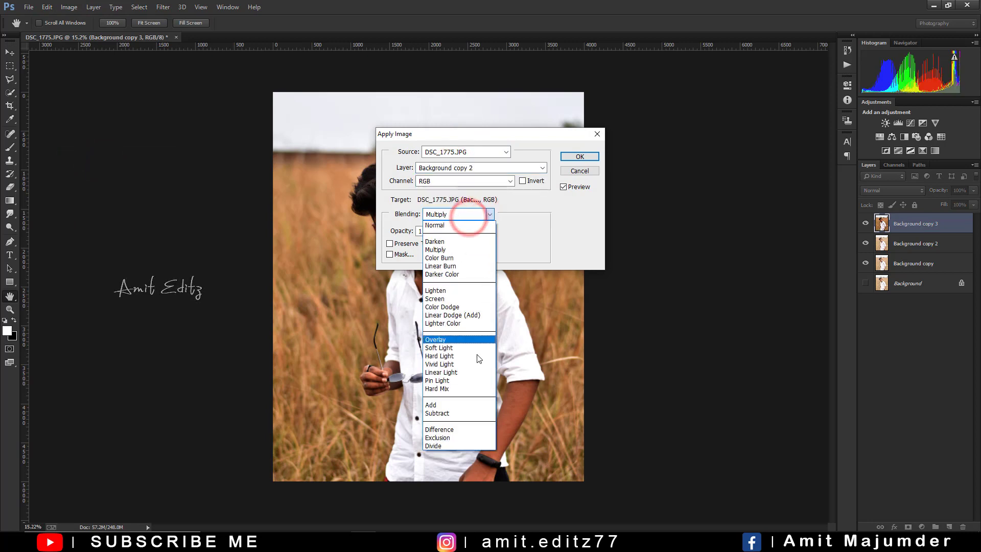
click(457, 413)
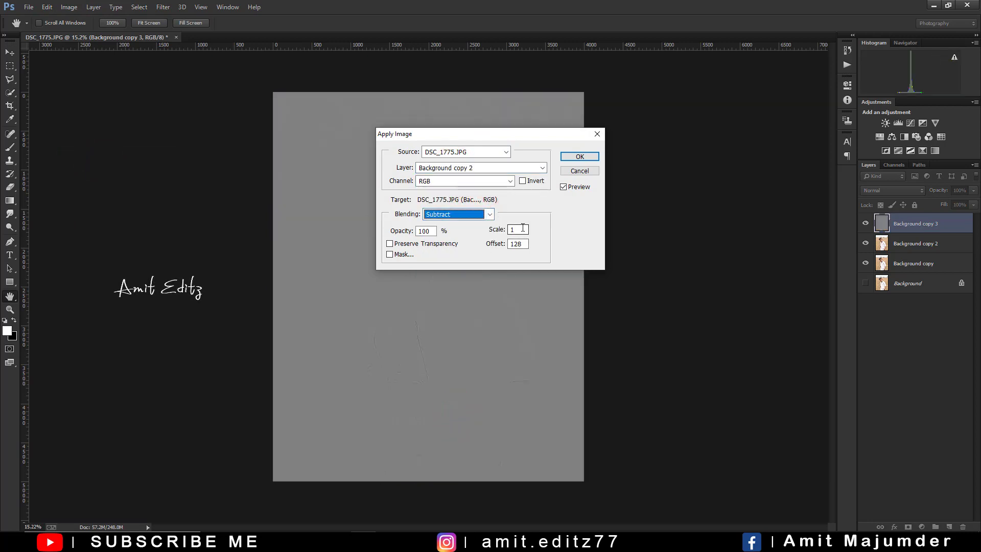
double_click(520, 230)
text(2)
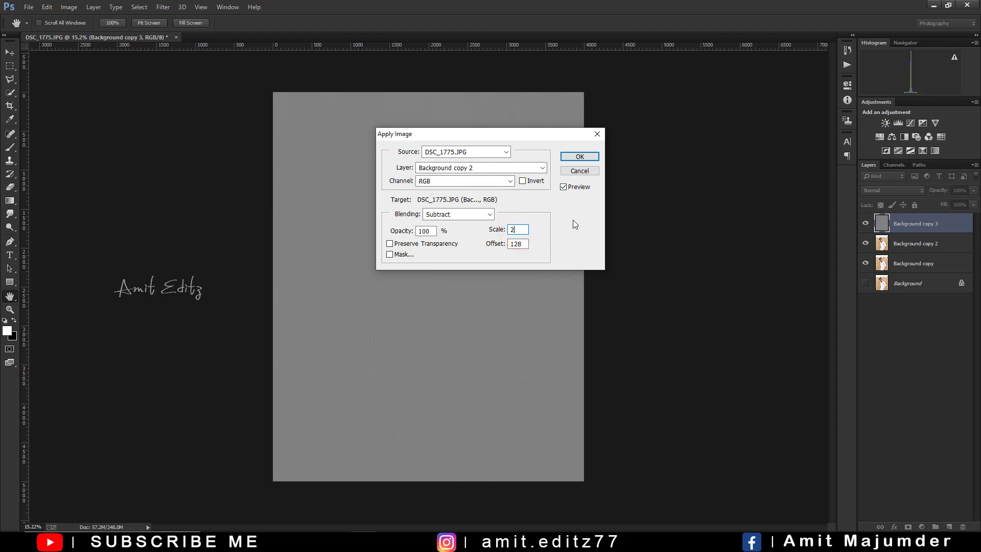
click(577, 158)
Set Background copy 3 to Linear Light blending and hide it
click(891, 191)
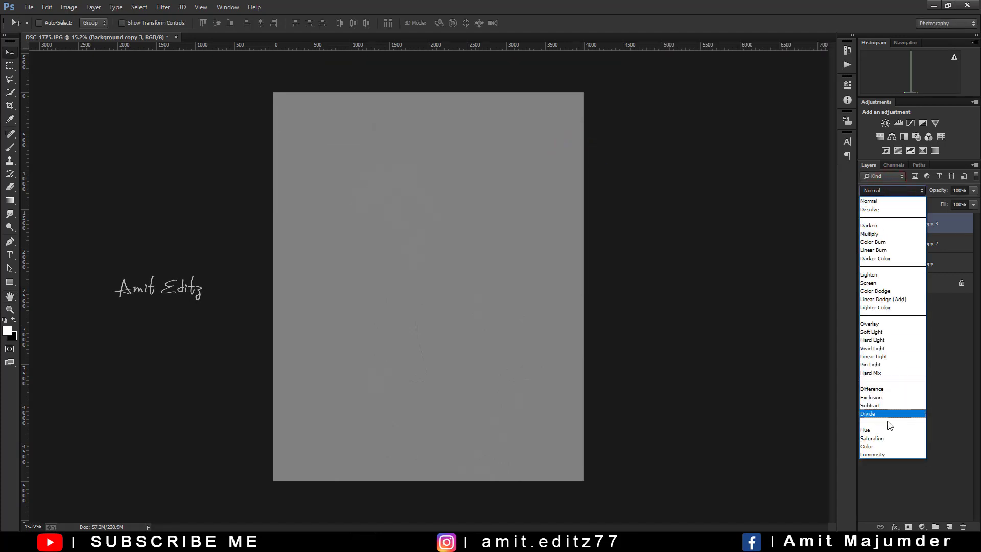
click(883, 356)
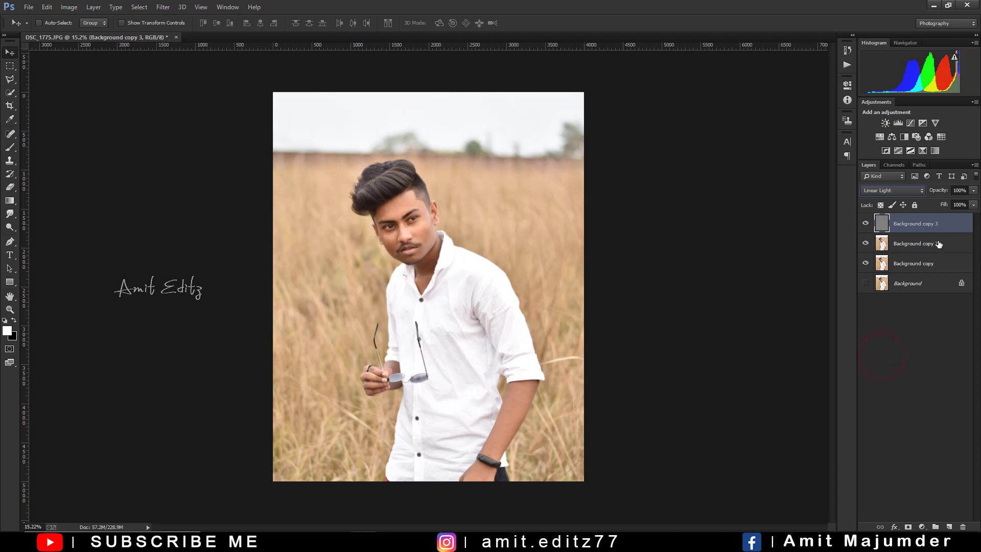
click(864, 226)
Select Background copy 2, switch to the Mixer Brush, and zoom in on the face
click(908, 245)
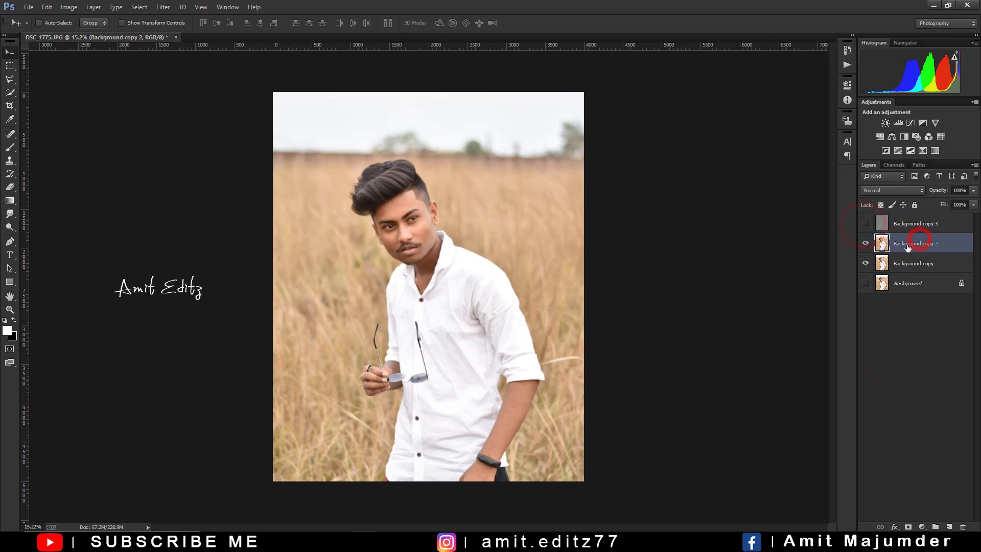
right_click(9, 149)
click(45, 177)
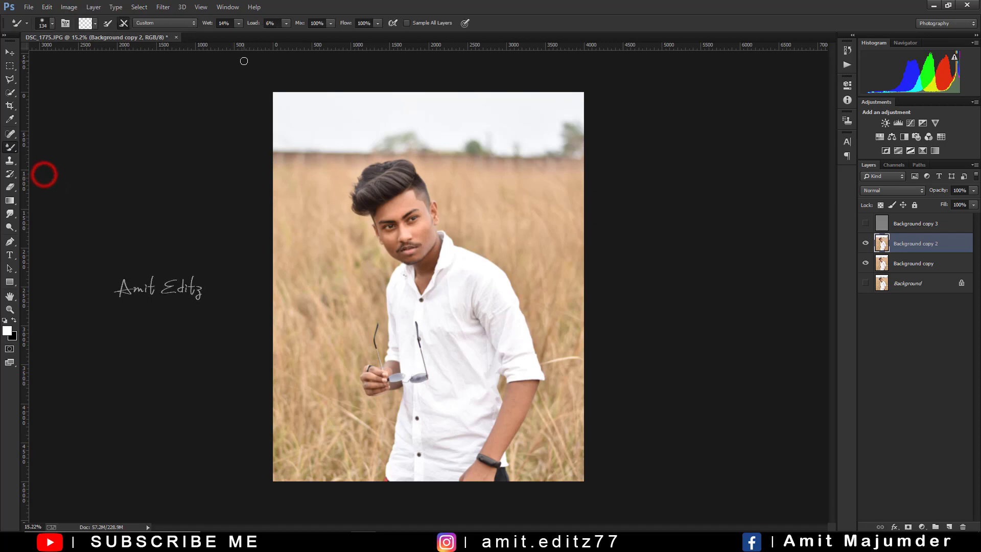
ctrl+click(411, 215)
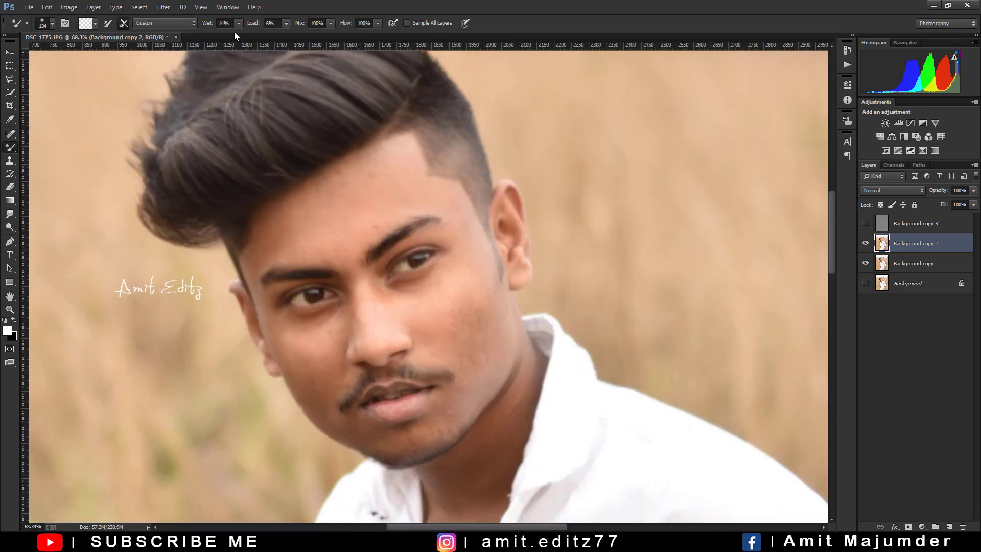
Smooth the skin on the forehead, temples and nose bridge with the Mixer Brush
drag(340, 239, 339, 197)
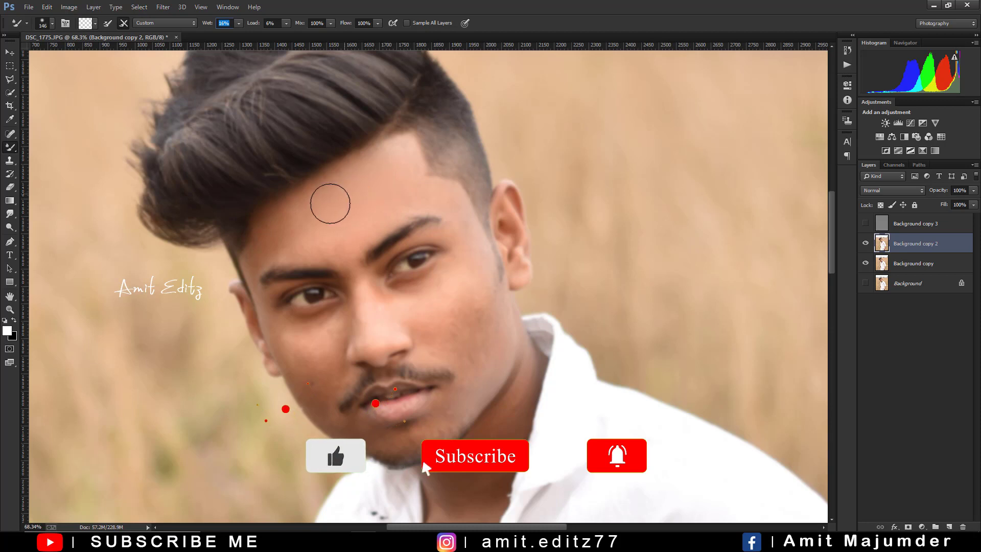
drag(301, 233, 336, 237)
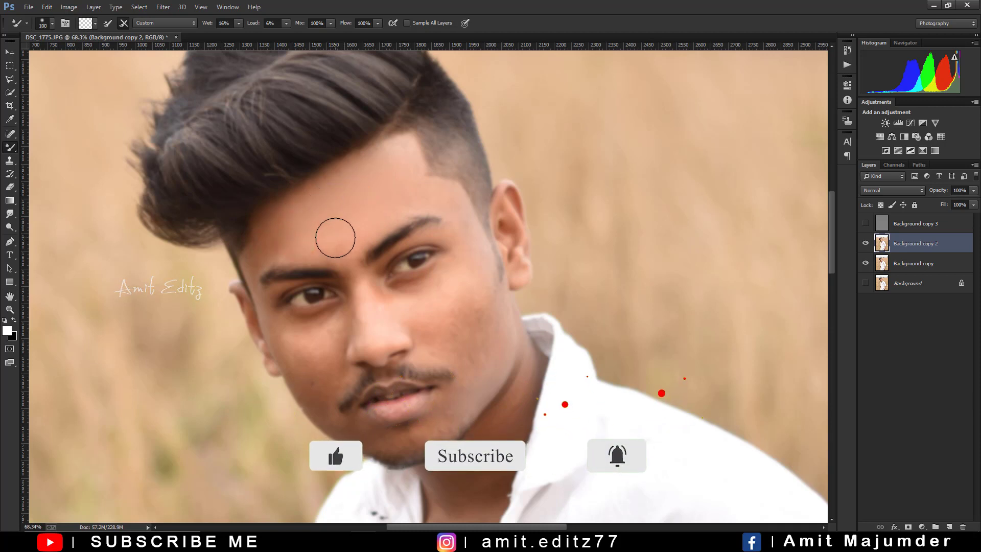
key(bracketleft)
key(bracketleft)
key(bracketleft)
mouse_move(336, 240)
mouse_down()
mouse_move(314, 241)
mouse_move(284, 217)
mouse_up()
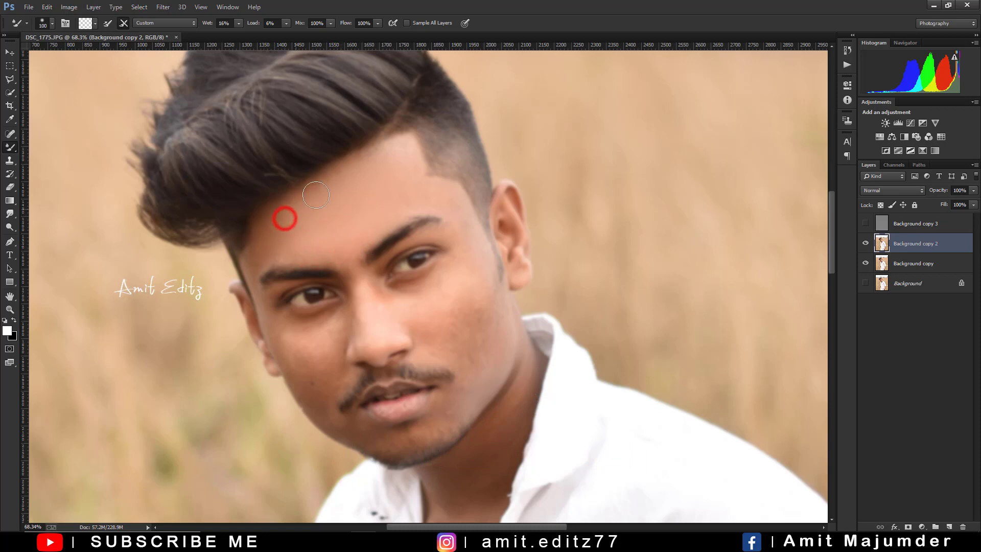
drag(402, 183, 422, 194)
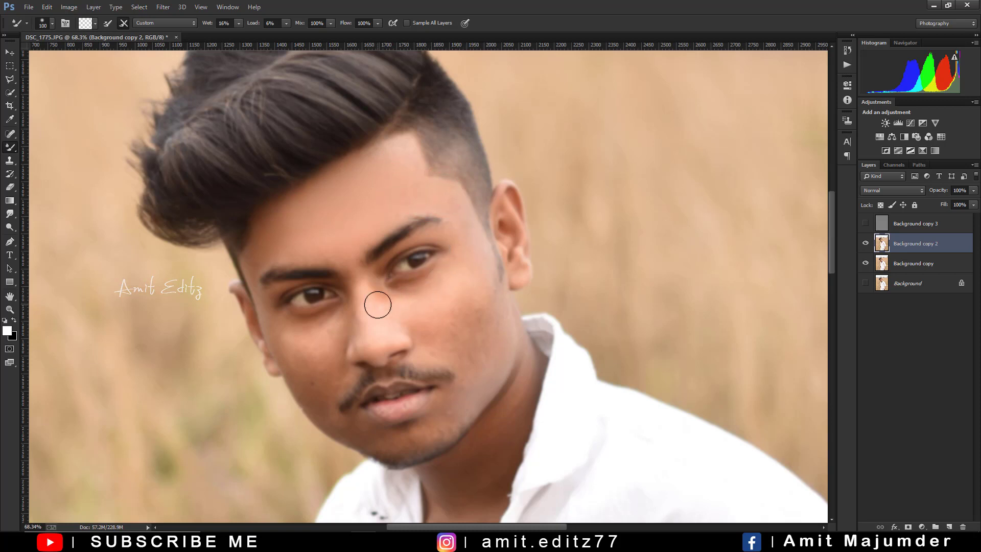
key(bracketleft)
key(bracketleft)
drag(361, 292, 366, 335)
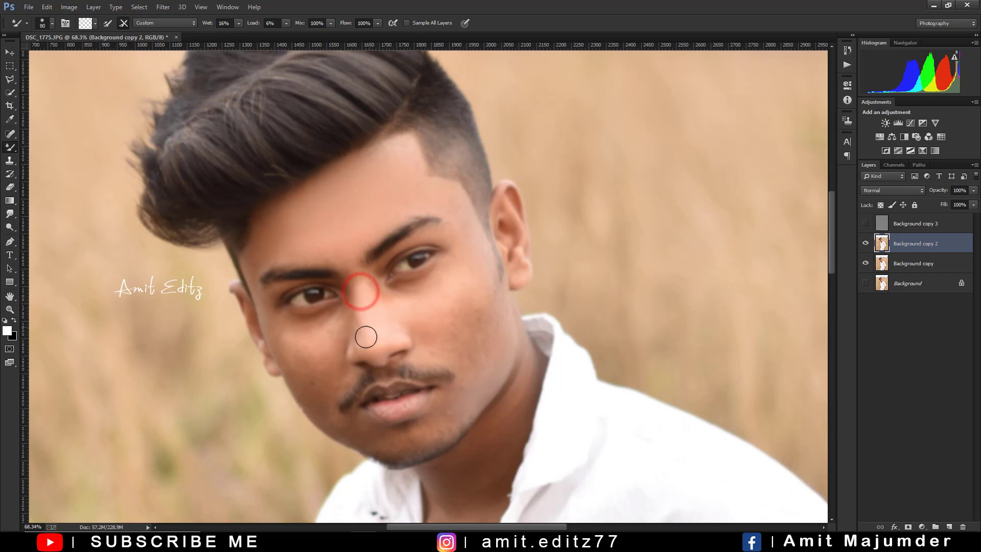
key(bracketright)
key(bracketright)
key(bracketright)
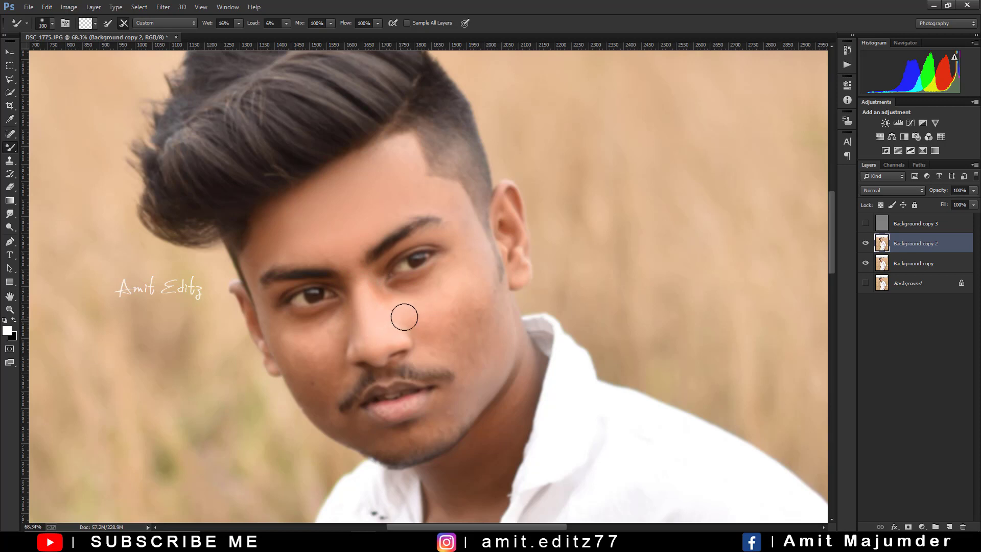
click(428, 308)
click(465, 239)
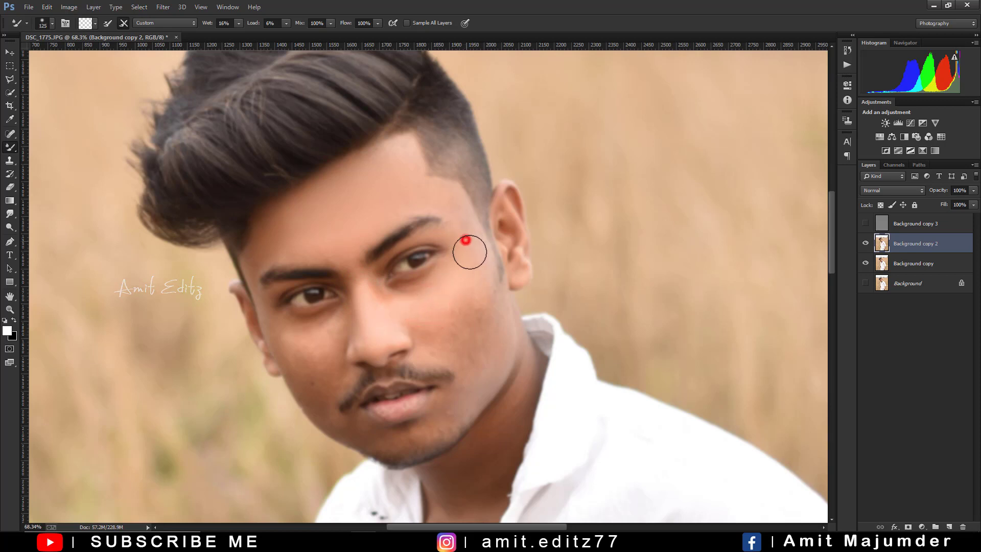
key(bracketleft)
key(bracketleft)
mouse_move(423, 199)
mouse_down()
mouse_move(449, 206)
mouse_move(474, 260)
mouse_up()
Blend the skin on both cheeks, beside the nose and near the mouth
click(464, 273)
key(bracketright)
key(bracketright)
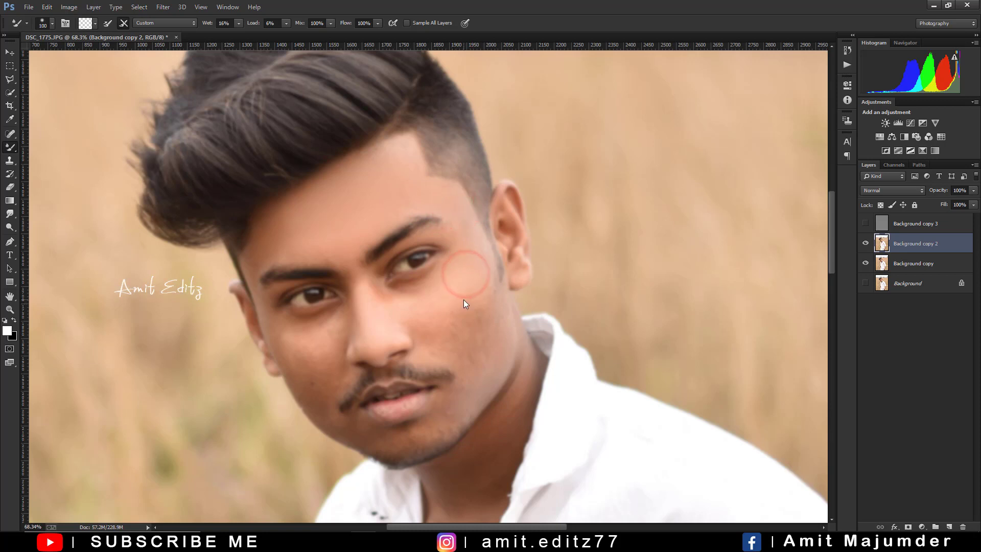
click(458, 321)
drag(459, 321, 473, 313)
drag(475, 286, 462, 299)
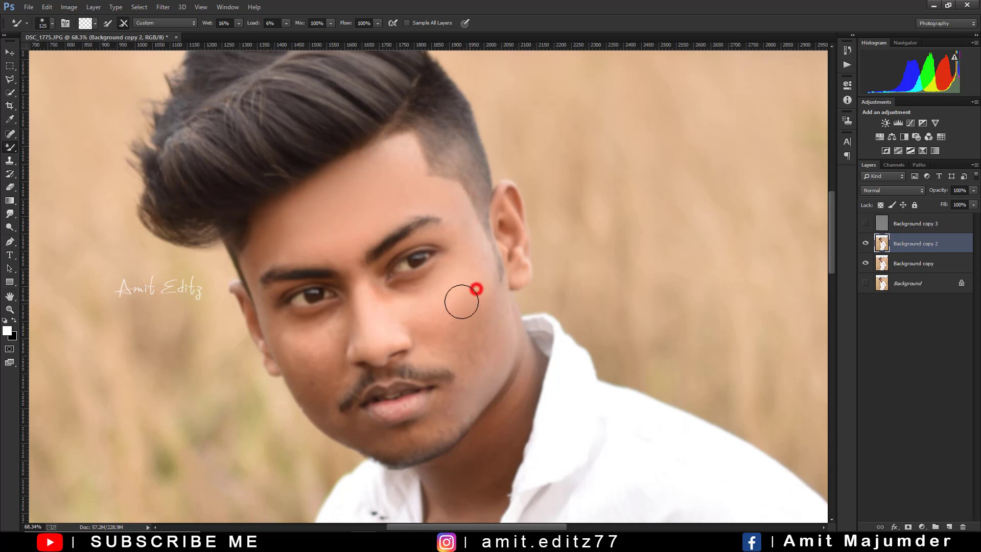
click(416, 306)
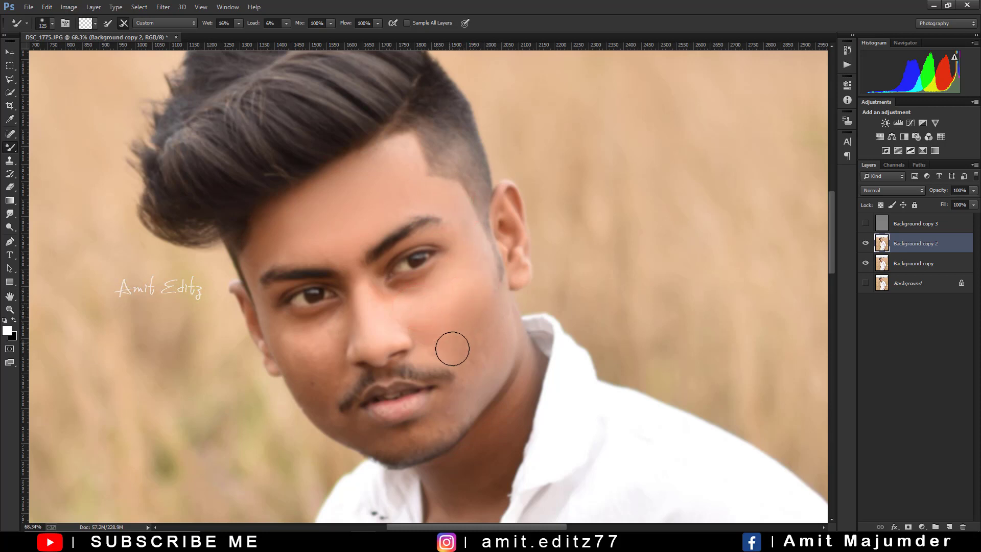
click(484, 317)
key(bracketleft)
click(416, 313)
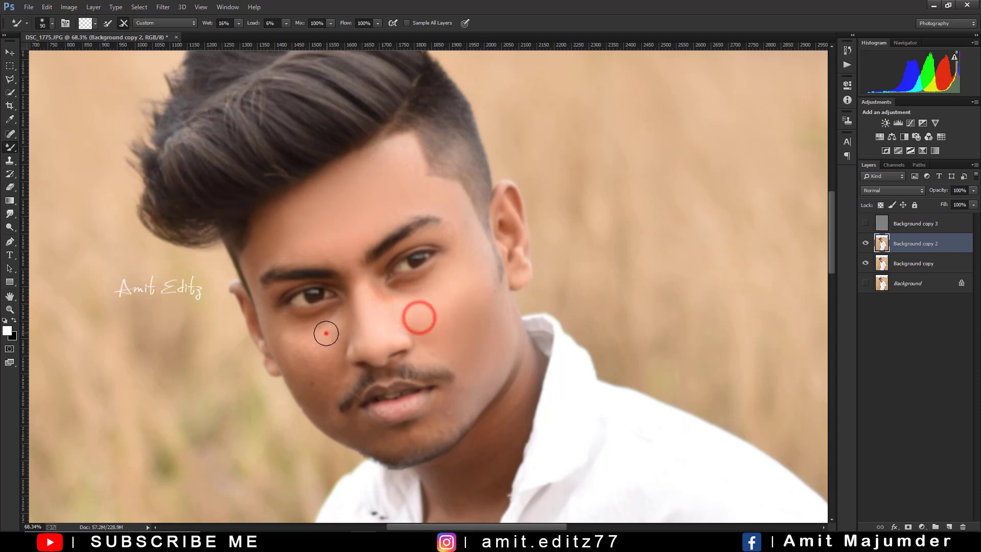
click(325, 332)
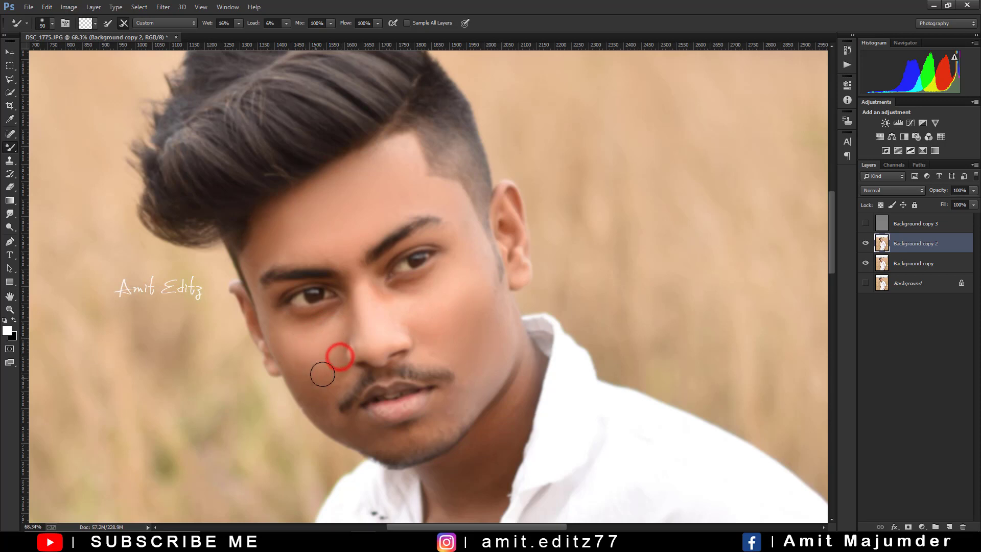
click(333, 369)
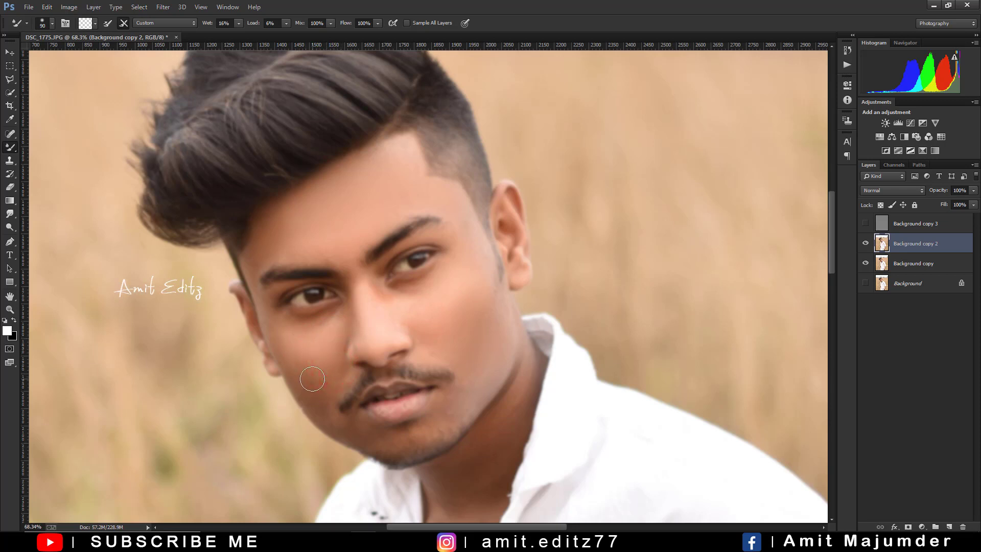
click(307, 367)
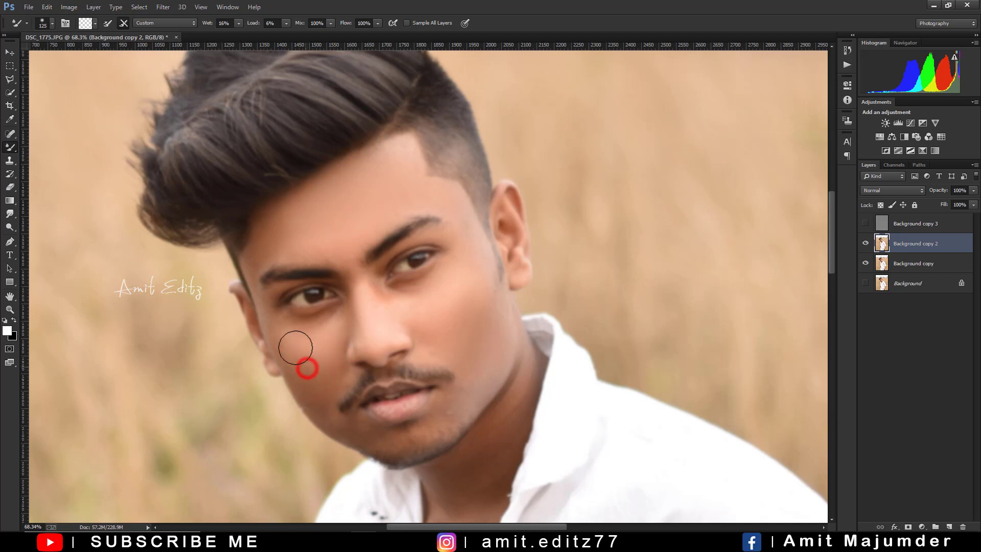
click(331, 374)
Smooth the chin, then touch up the forehead and left cheek
click(383, 442)
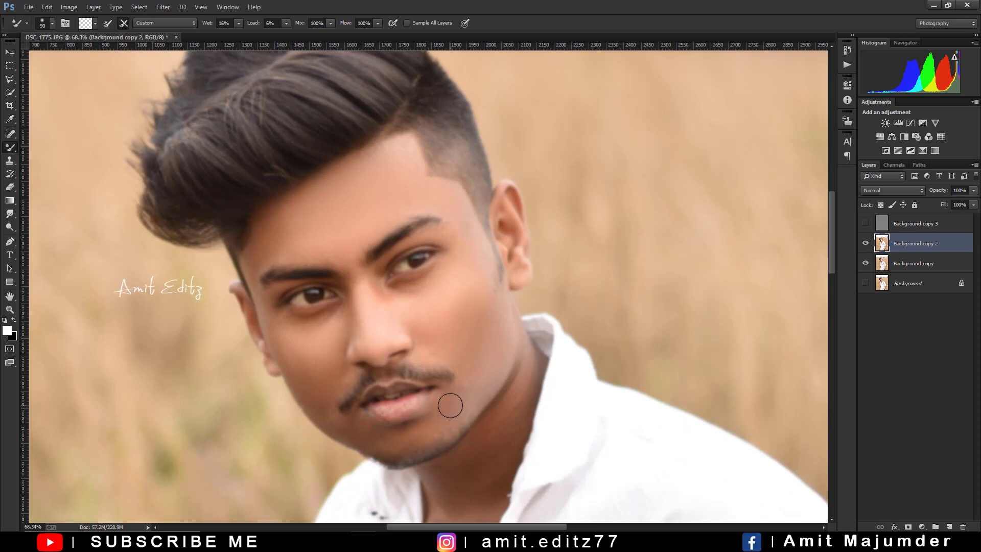
click(440, 422)
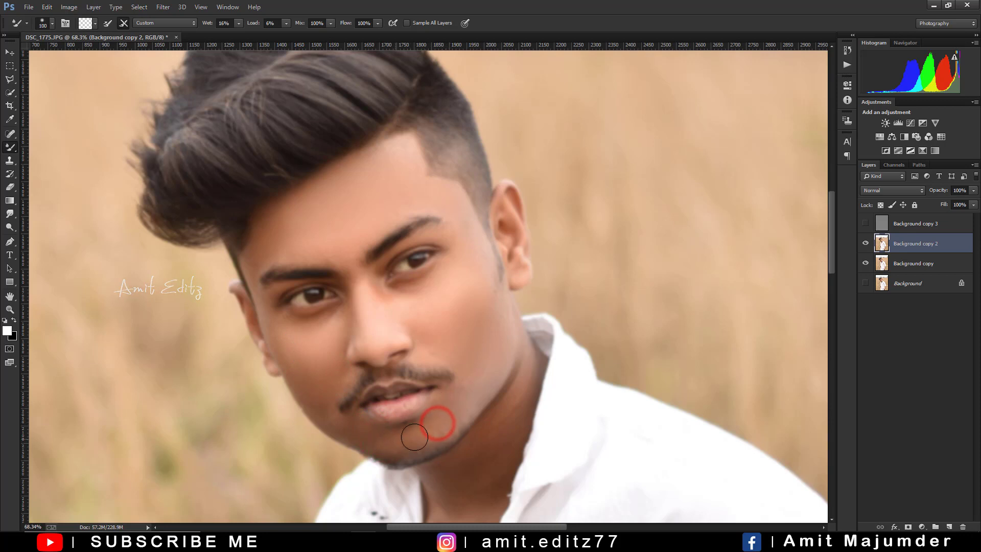
click(448, 409)
click(469, 379)
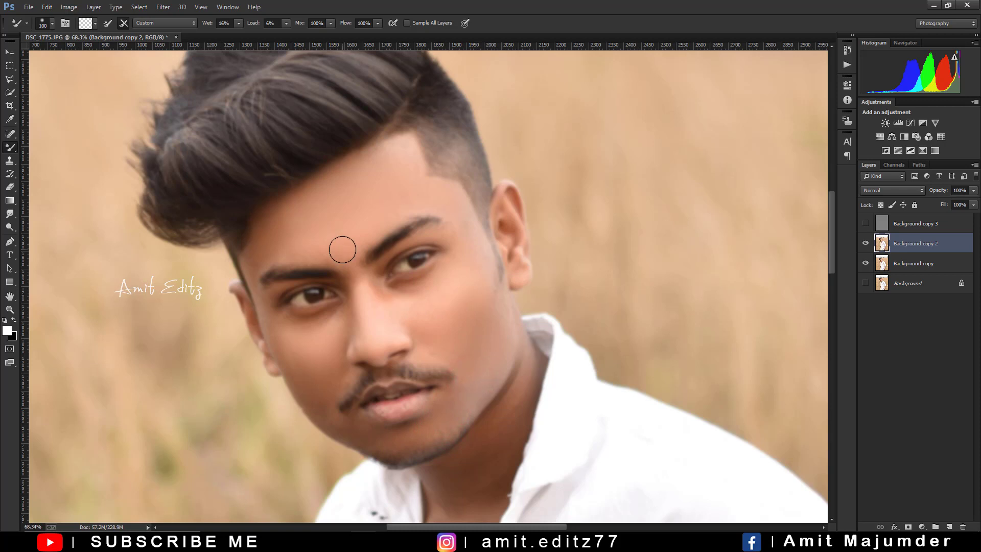
drag(312, 249, 303, 248)
drag(282, 331, 278, 328)
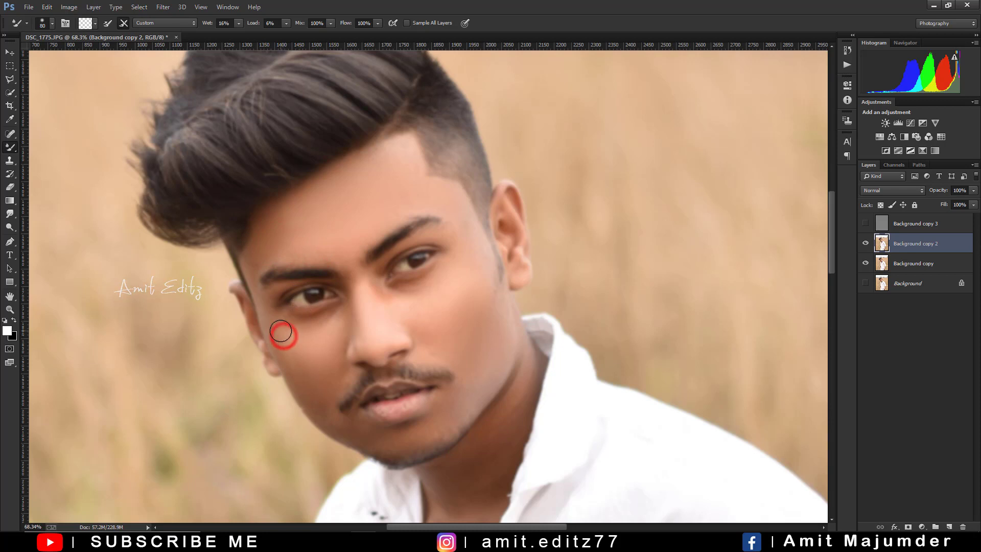
Bring the forearm into view and smooth its skin up to the sleeve
scroll(472, 402, down, 3)
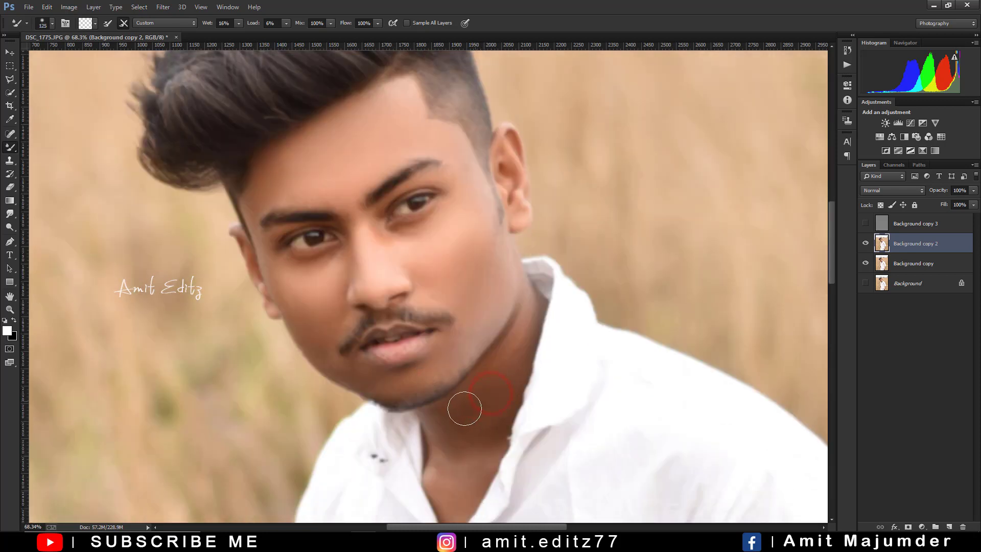
drag(483, 392, 434, 284)
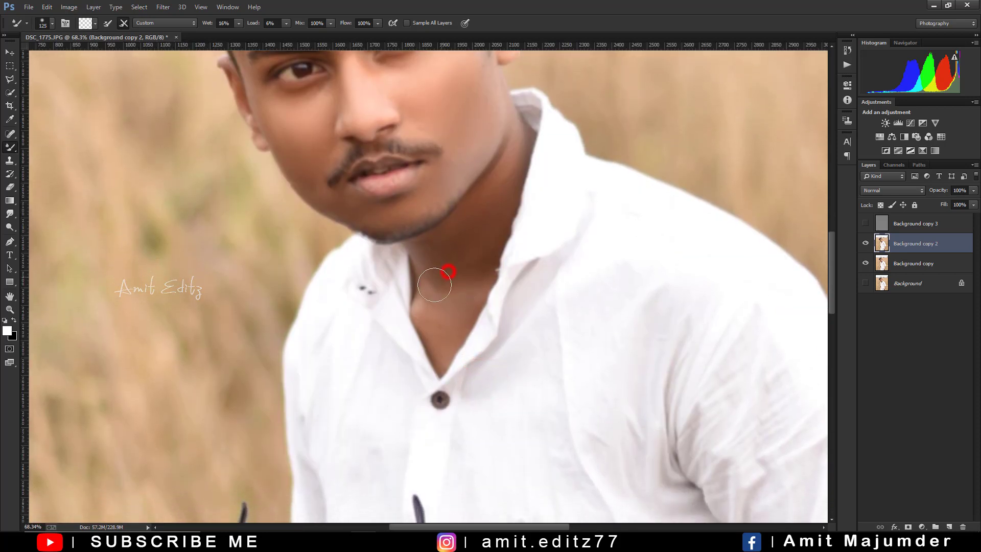
scroll(456, 275, down, 3)
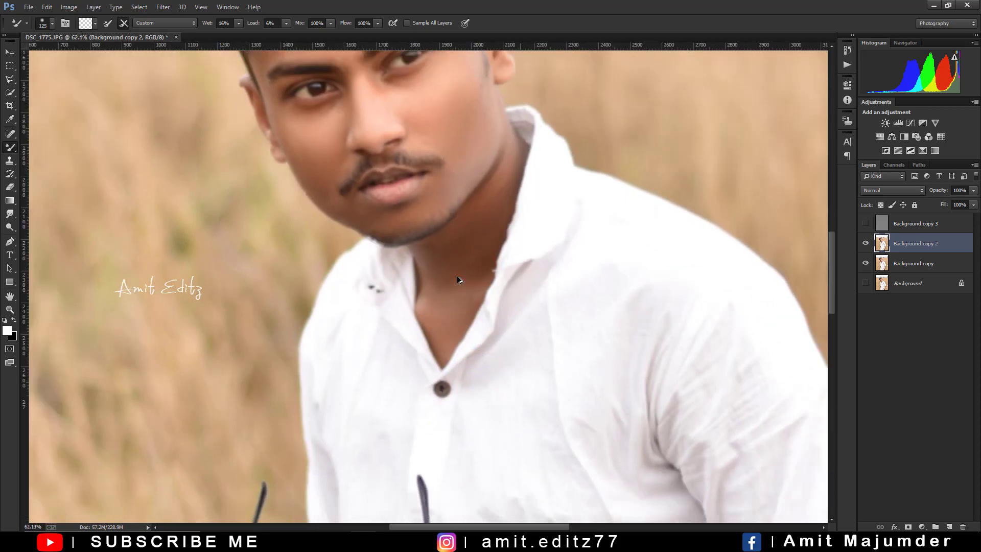
drag(439, 378, 545, 207)
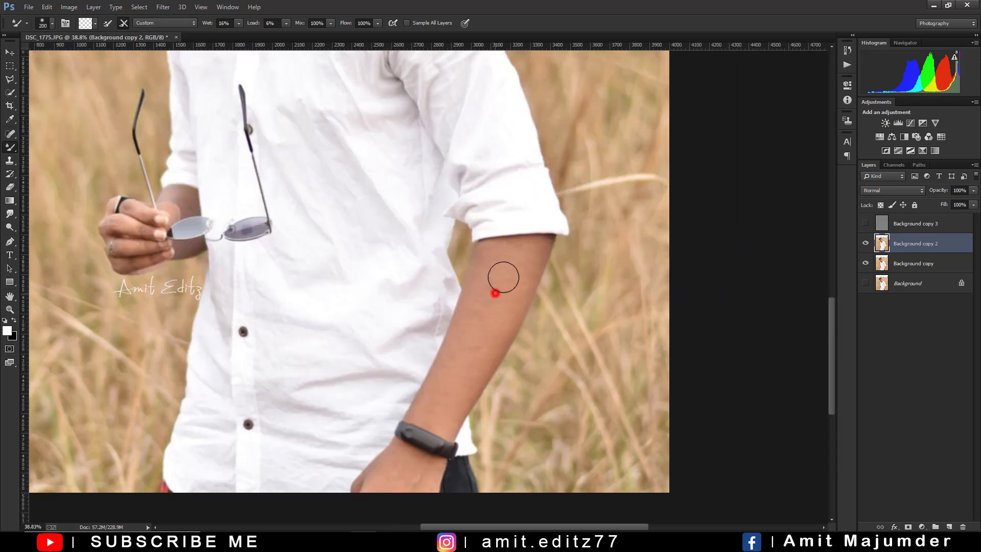
click(495, 293)
scroll(504, 259, up, 2)
drag(500, 326, 517, 307)
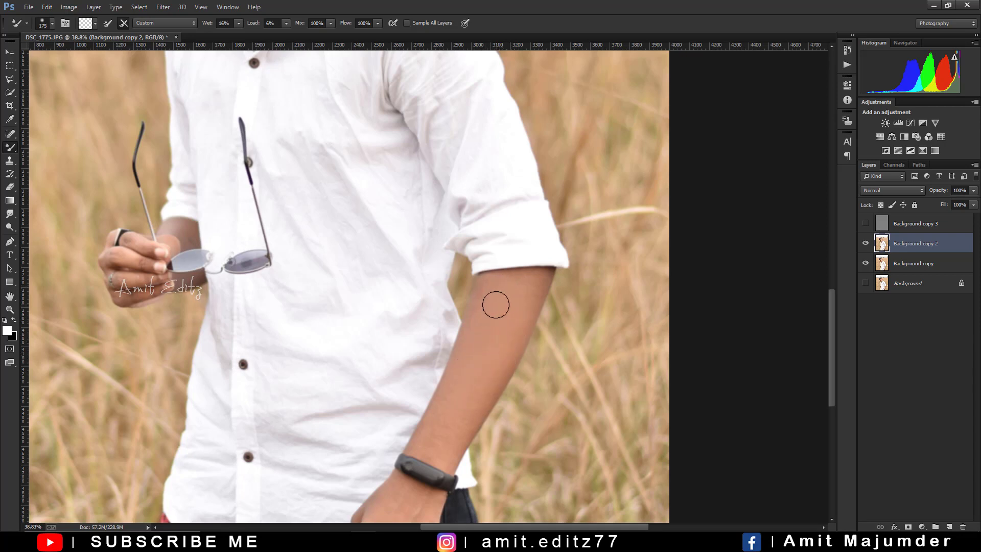
drag(481, 308, 511, 280)
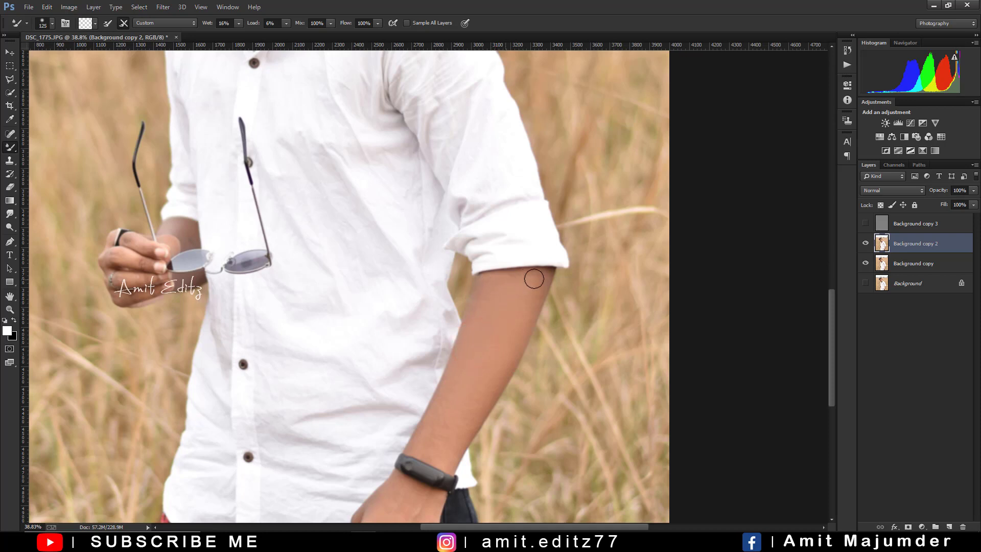
With the brush at 200, smooth the lower forearm and hand, then view the whole photo
key(])
key(])
key(])
drag(469, 376, 438, 427)
click(453, 394)
click(392, 500)
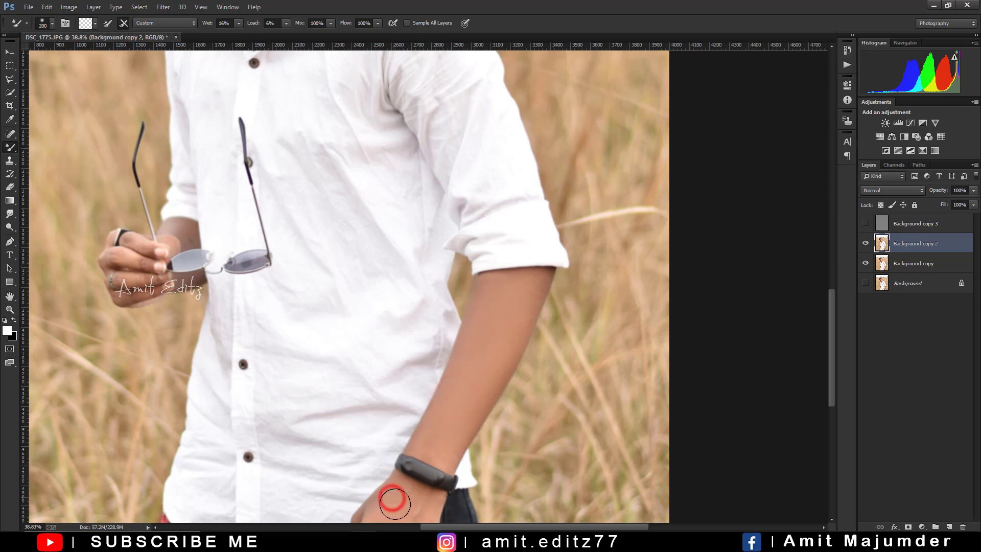
scroll(373, 318, down, 3)
key(ctrl+0)
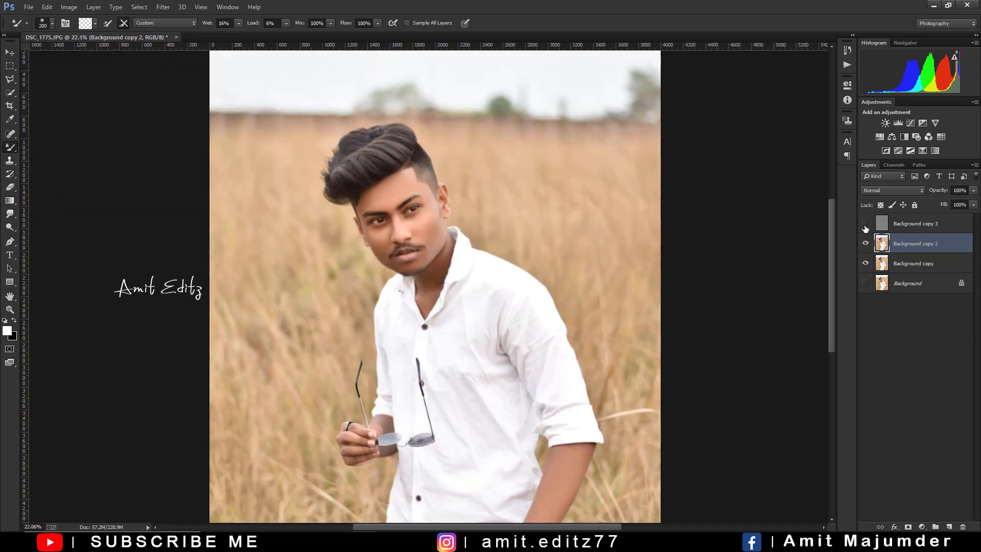
Toggle Background copy 3 and copy 2 visibility to compare before and after the retouch
scroll(400, 188, up, 2)
scroll(400, 188, up, 2)
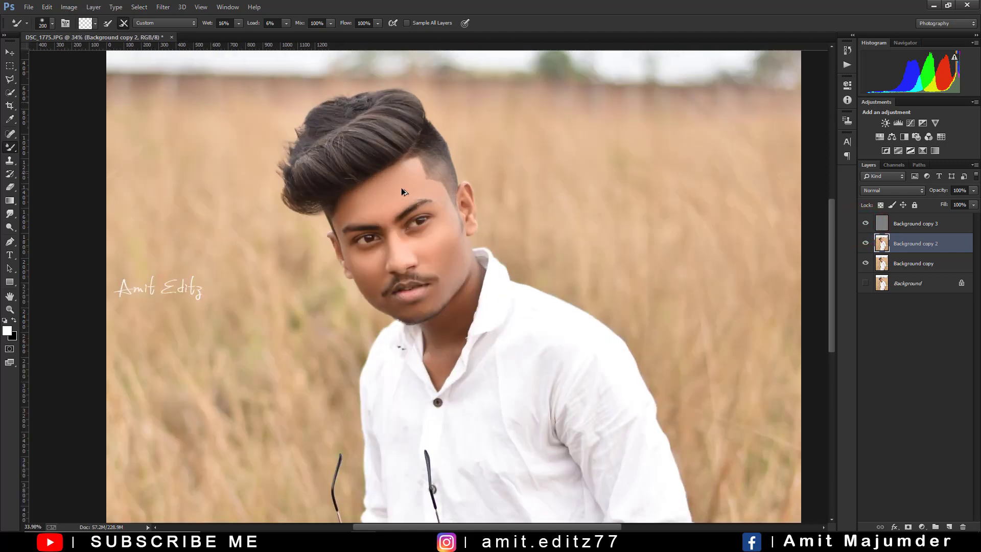
scroll(400, 188, up, 3)
click(865, 224)
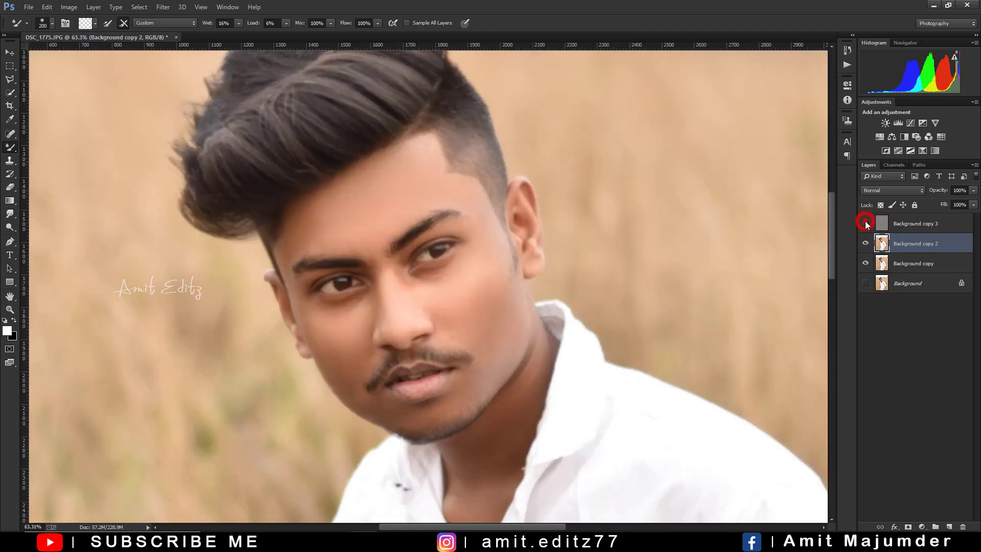
click(865, 244)
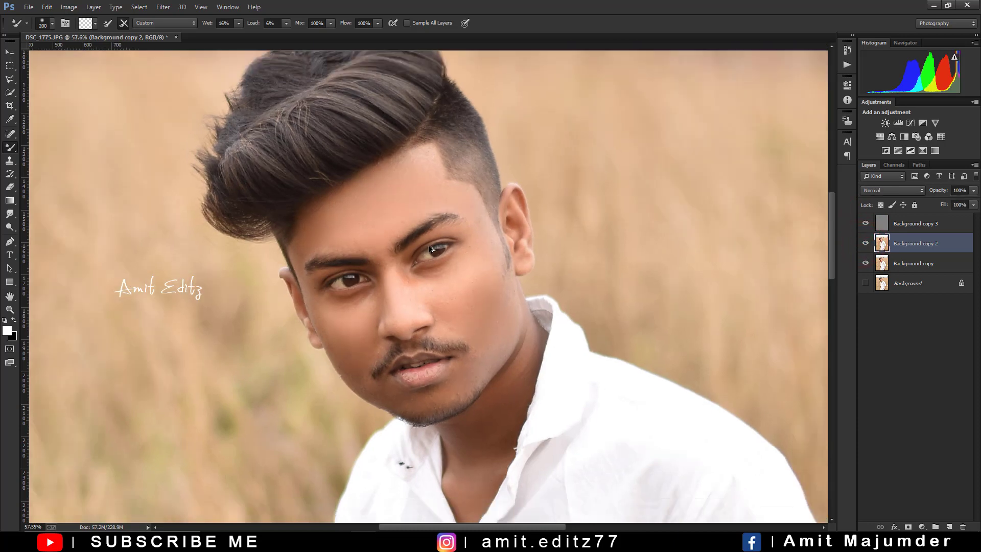
Select the top layer and stamp all visible layers into a new Layer 1
scroll(428, 244, down, 3)
scroll(431, 249, down, 2)
scroll(430, 249, up, 1)
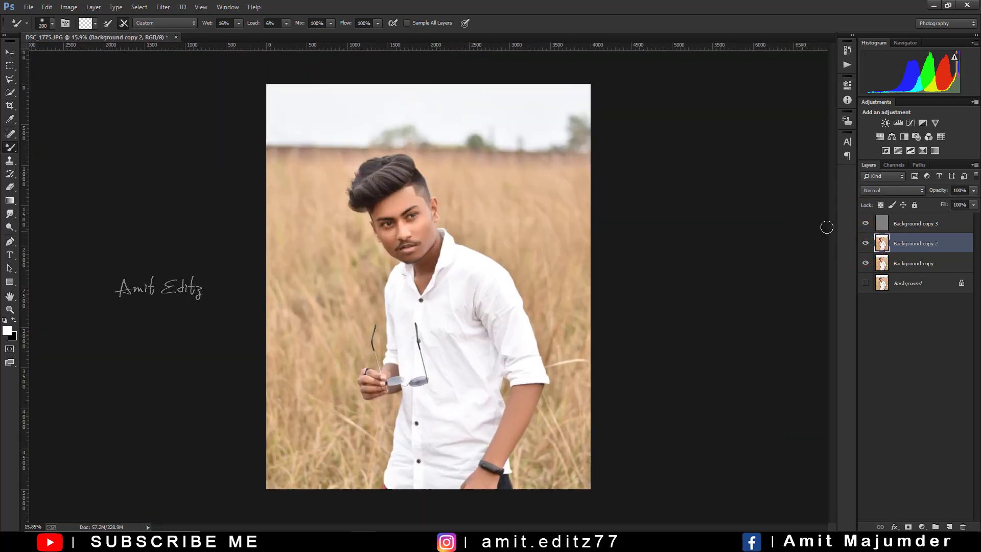
click(953, 227)
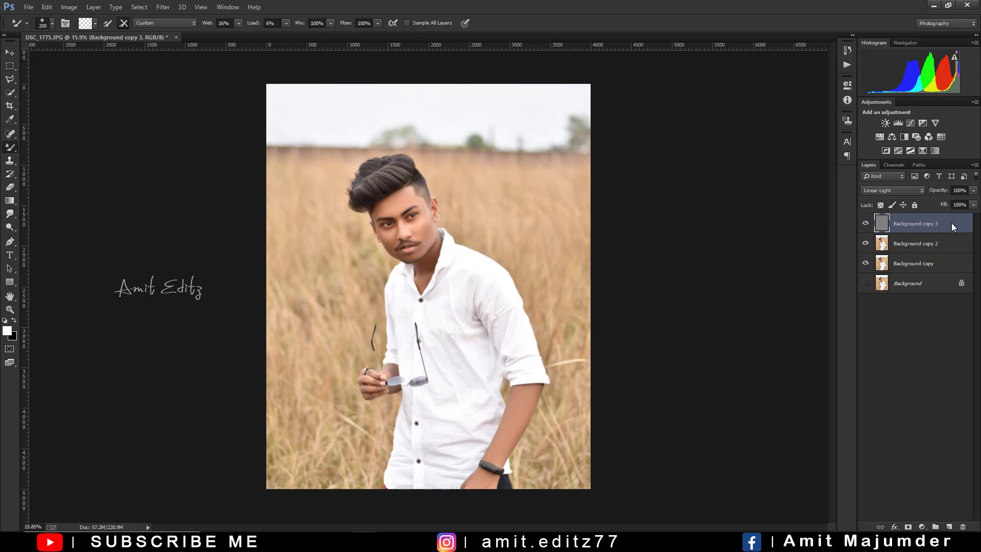
key(ctrl+shift+alt+e)
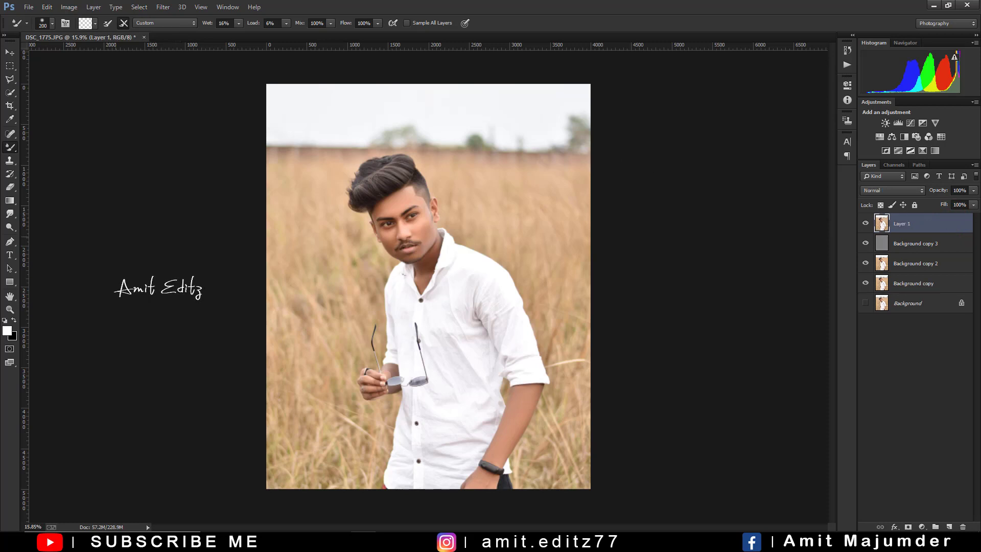
Use Liquify's Forward Warp to push the hair crown and left tuft higher and fuller
click(163, 7)
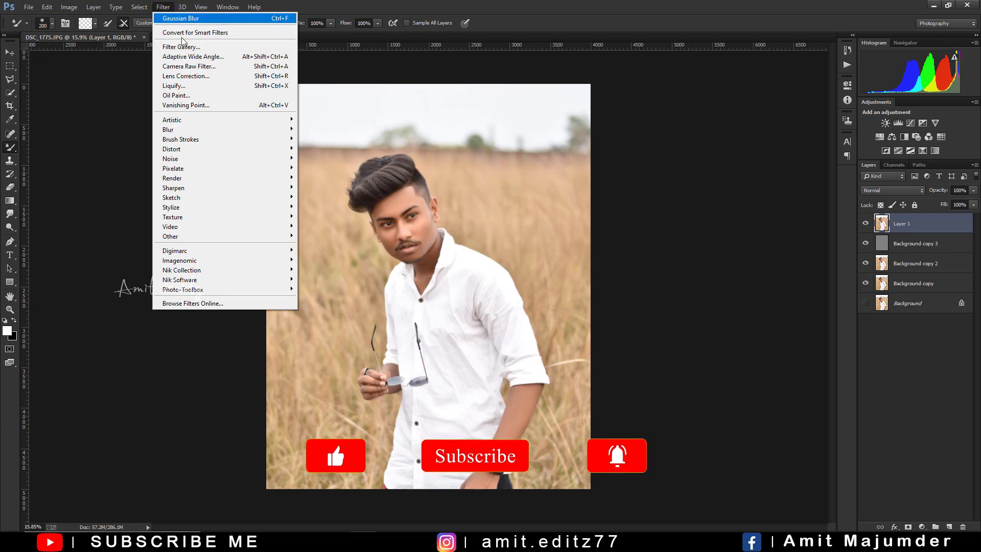
click(190, 89)
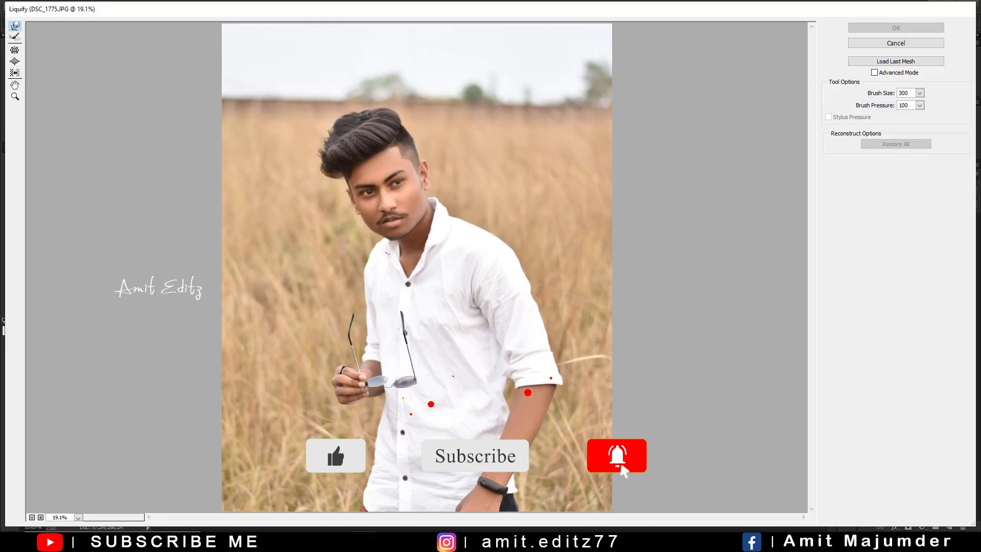
click(41, 518)
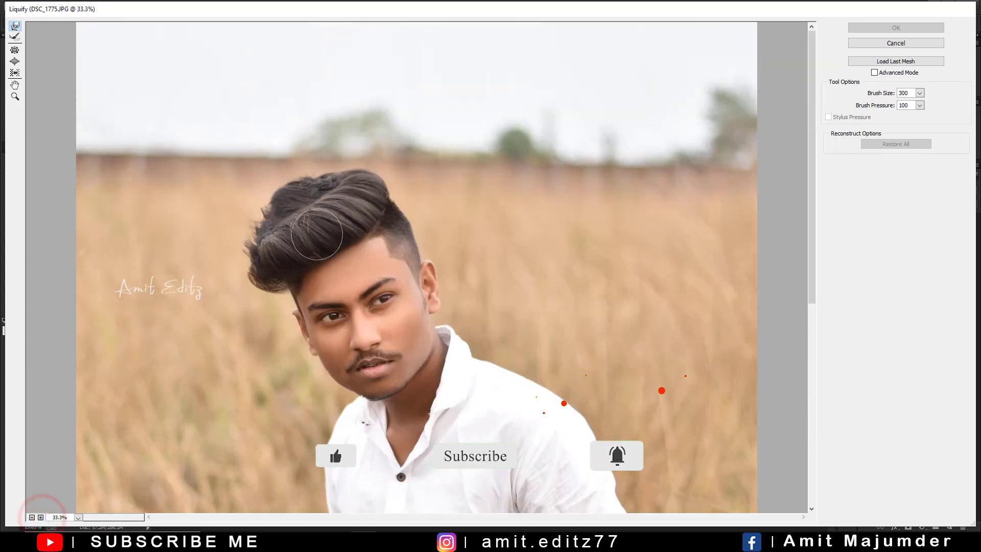
key(bracketright)
key(bracketright)
mouse_move(335, 175)
mouse_down()
mouse_move(317, 171)
mouse_move(248, 219)
mouse_move(230, 266)
mouse_up()
drag(256, 205, 257, 206)
key(bracketleft)
key(bracketleft)
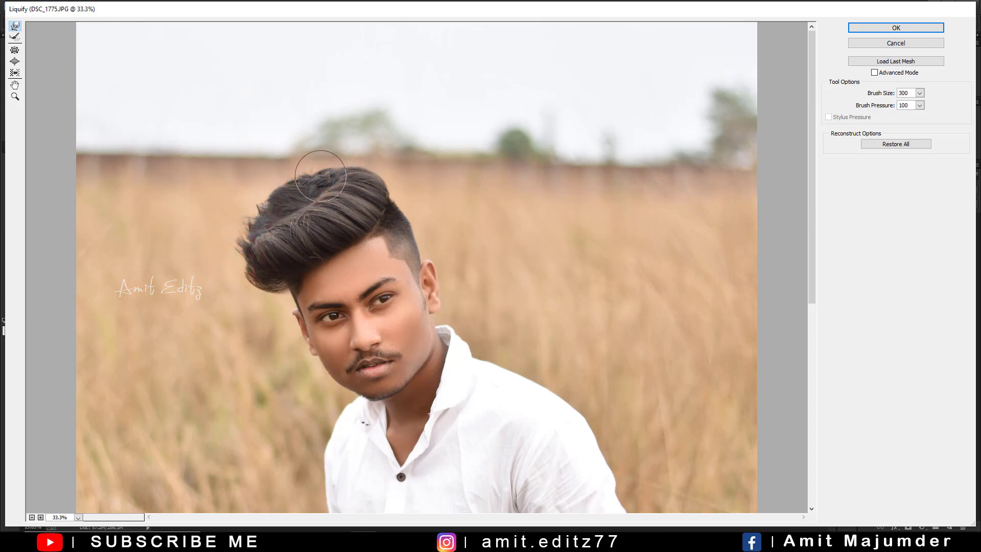
drag(317, 170, 312, 171)
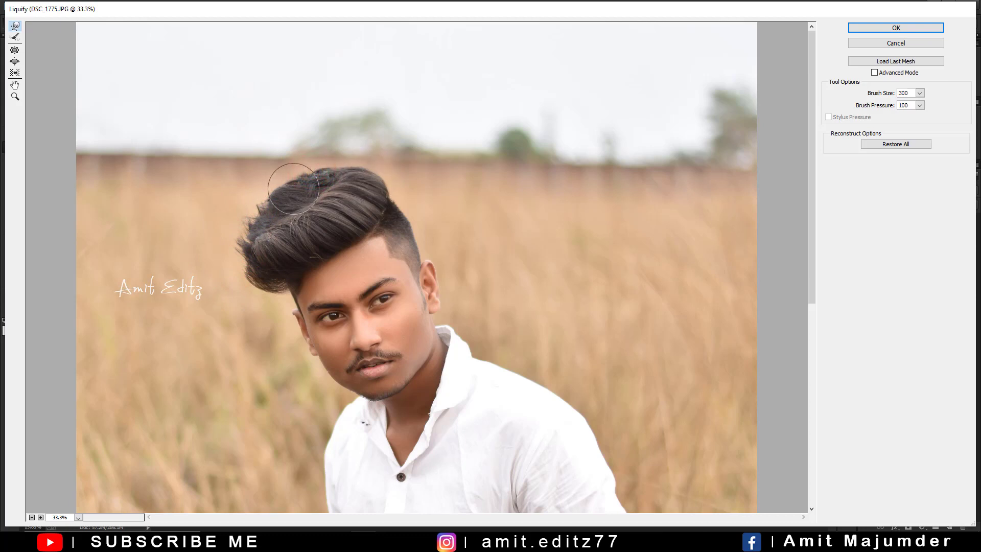
mouse_move(300, 183)
mouse_down()
mouse_move(263, 185)
mouse_move(245, 258)
mouse_up()
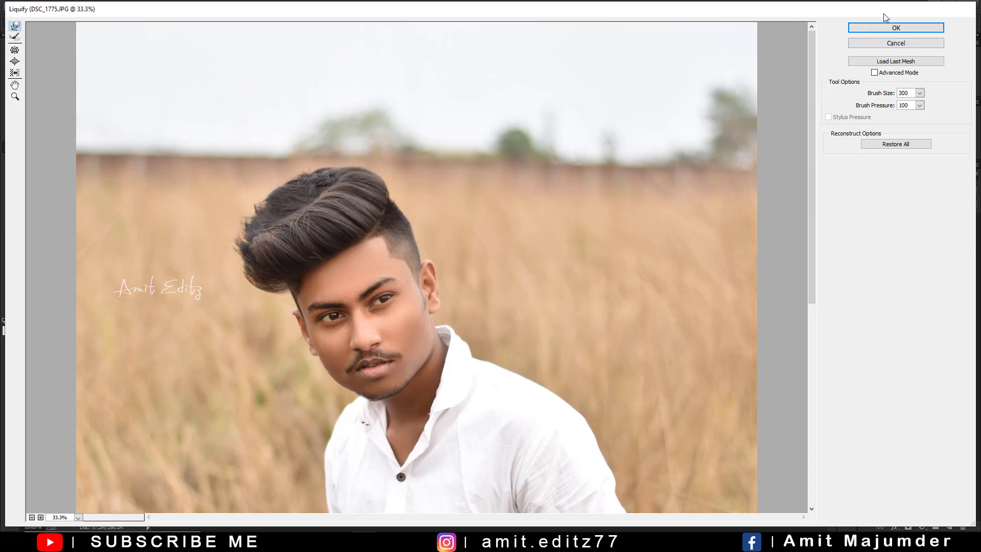
click(888, 26)
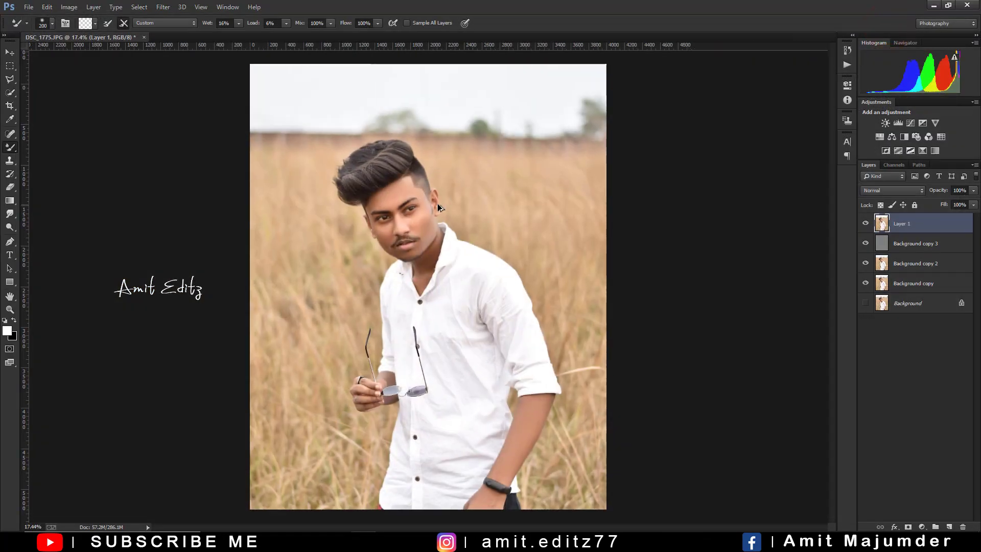
Merge Layer 1 with the three Background copy layers, then duplicate it as Layer 1 copy
scroll(562, 217, down, 1)
ctrl+click(933, 243)
ctrl+click(926, 263)
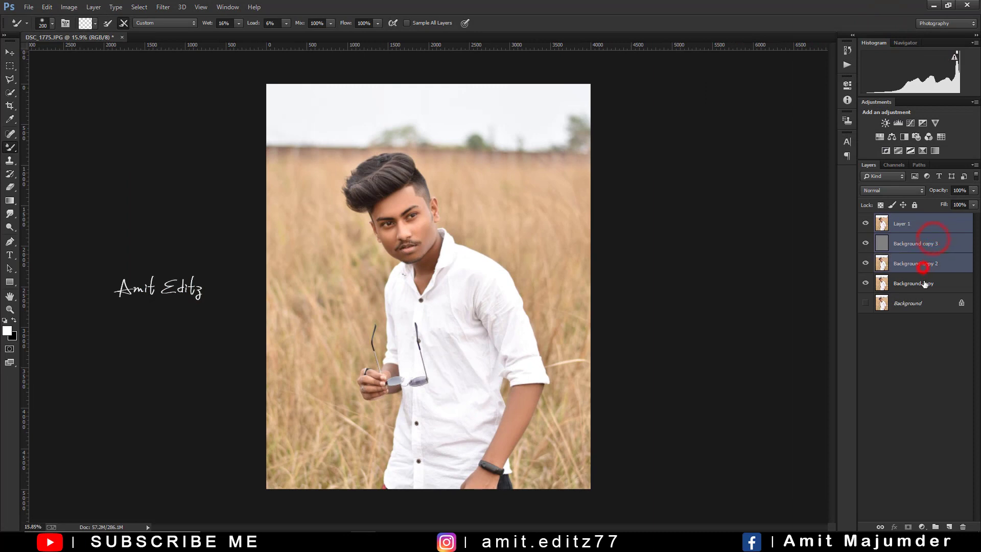
ctrl+click(922, 281)
right_click(922, 282)
click(848, 371)
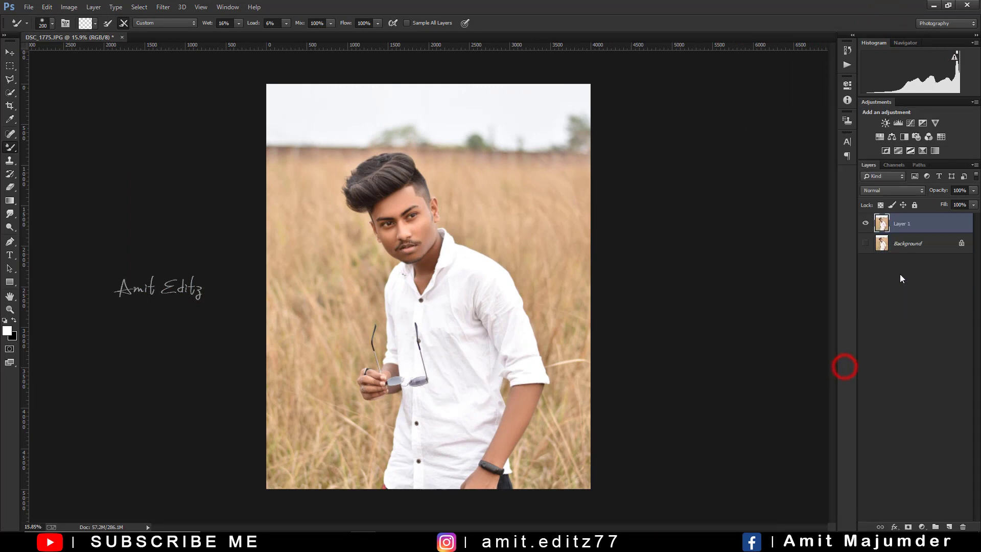
drag(915, 223, 949, 527)
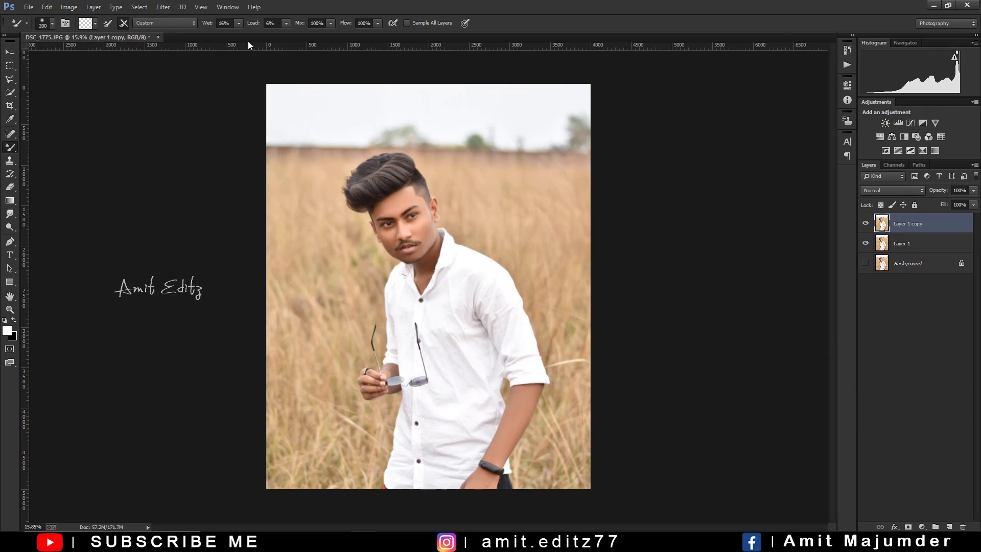
Select the Move tool and browse the Open dialog to E: > AM > 1500+ PNG FILE > coler
click(10, 53)
click(28, 7)
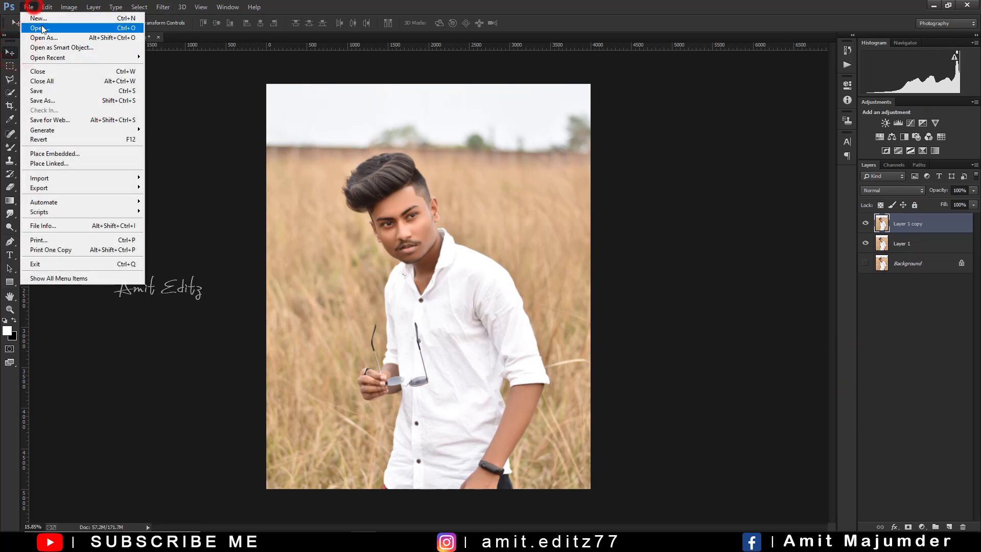
click(45, 29)
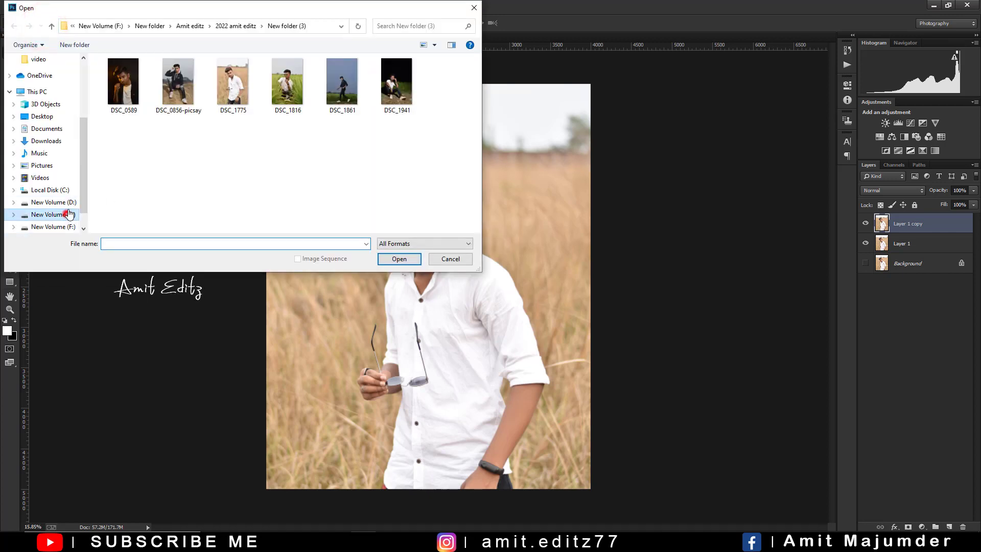
click(54, 215)
double_click(115, 85)
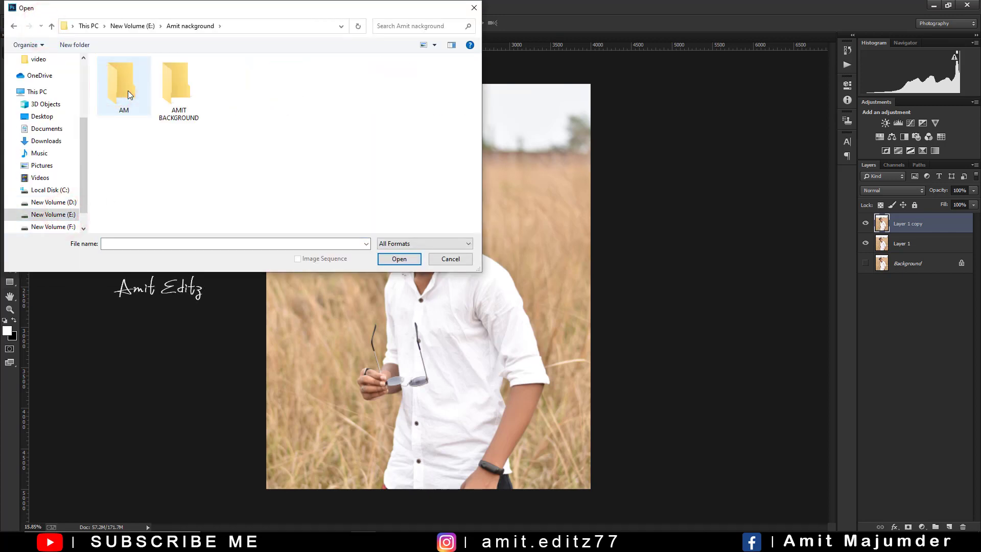
double_click(129, 95)
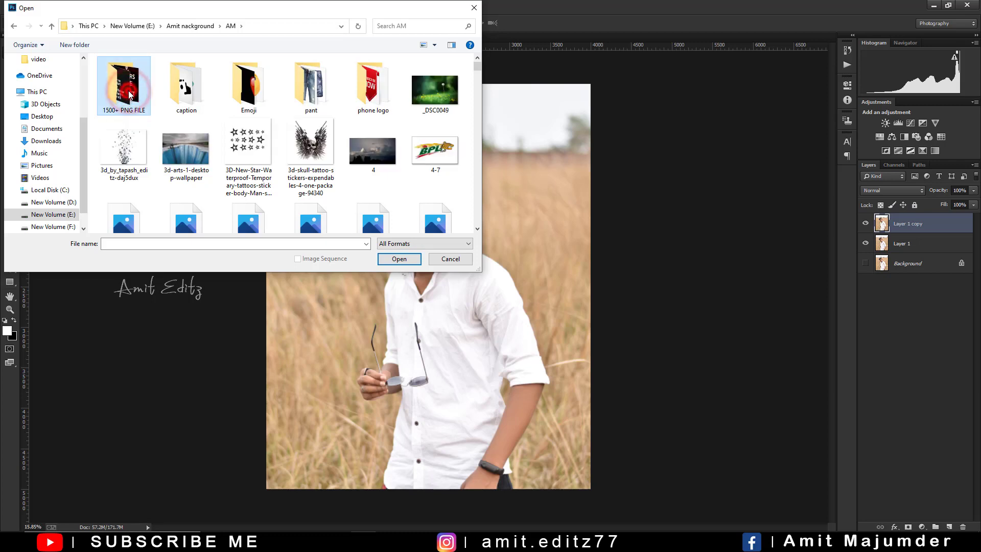
double_click(123, 89)
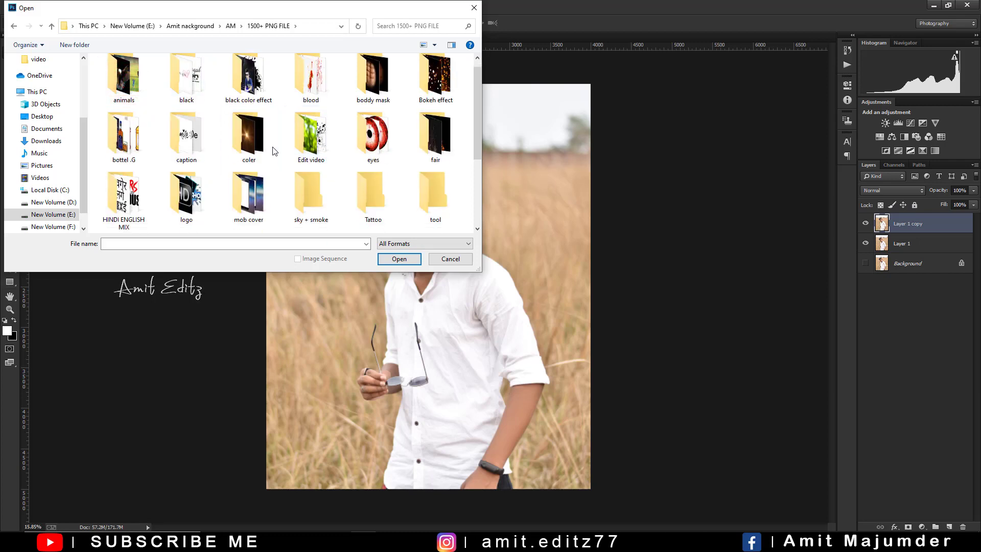
click(252, 146)
double_click(251, 146)
Find and open the orange glow image S.R (34)
scroll(258, 141, down, 3)
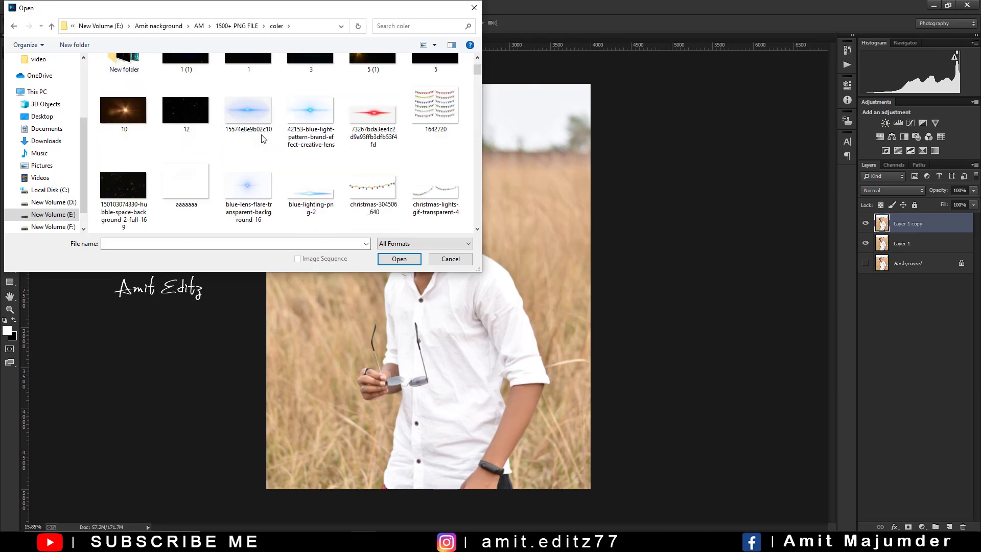
scroll(262, 138, down, 2)
scroll(262, 138, down, 2)
scroll(262, 138, up, 2)
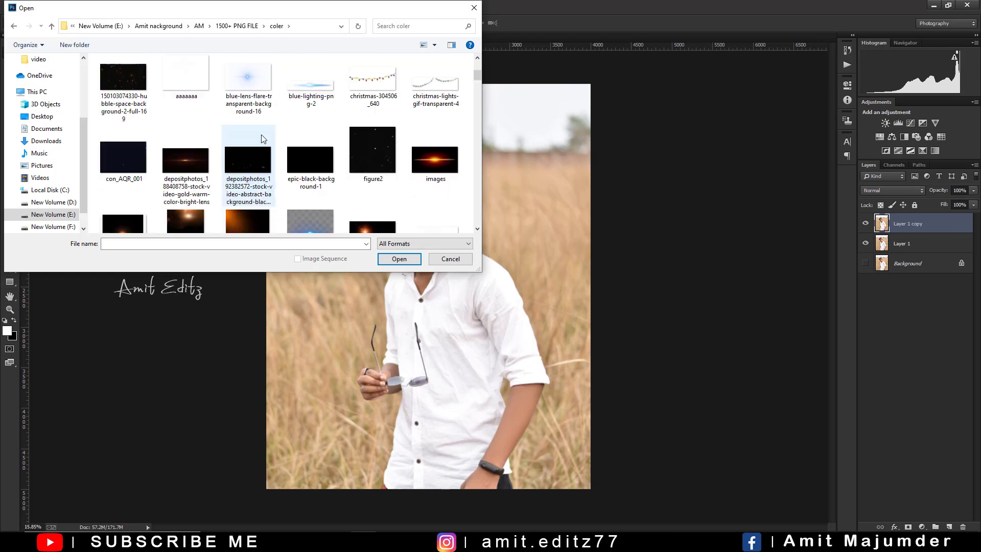
scroll(262, 138, down, 2)
scroll(261, 138, down, 3)
scroll(261, 138, down, 3)
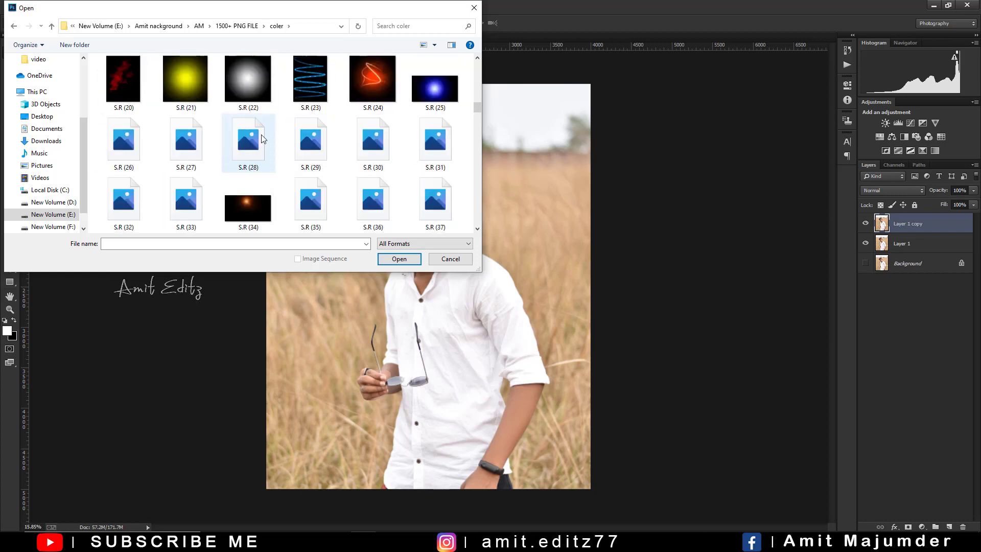
click(249, 203)
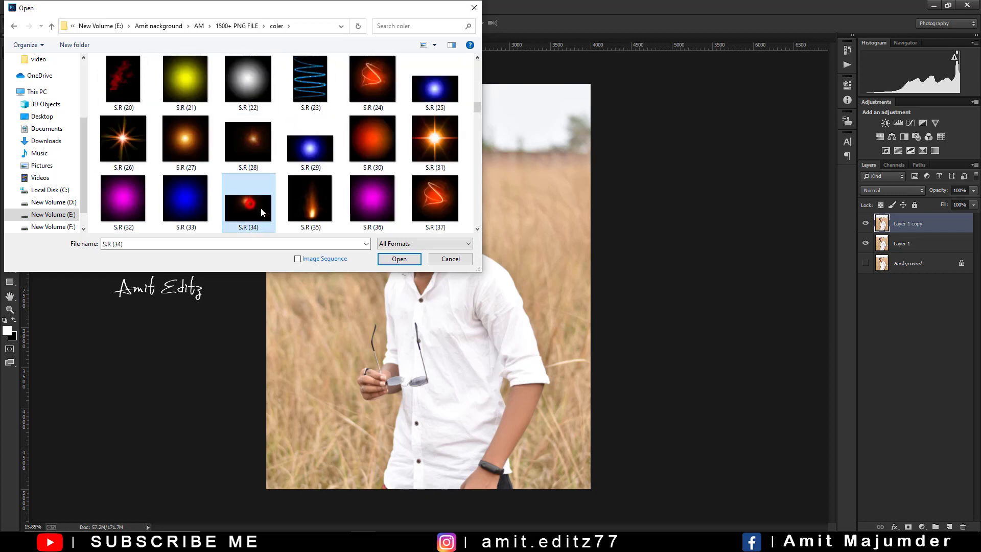
click(398, 259)
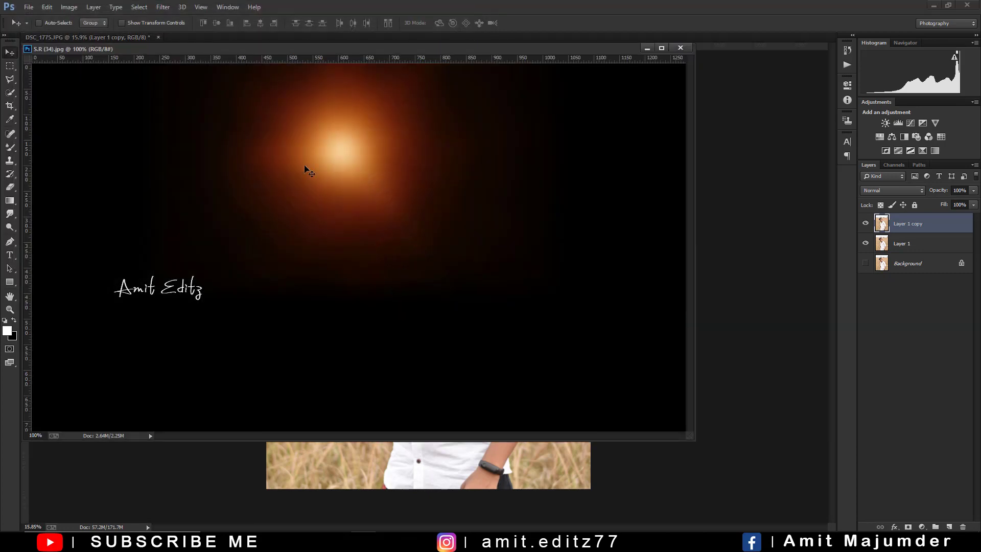
Drag the S.R flare into the portrait as a new layer in Screen blend mode
drag(373, 159, 774, 215)
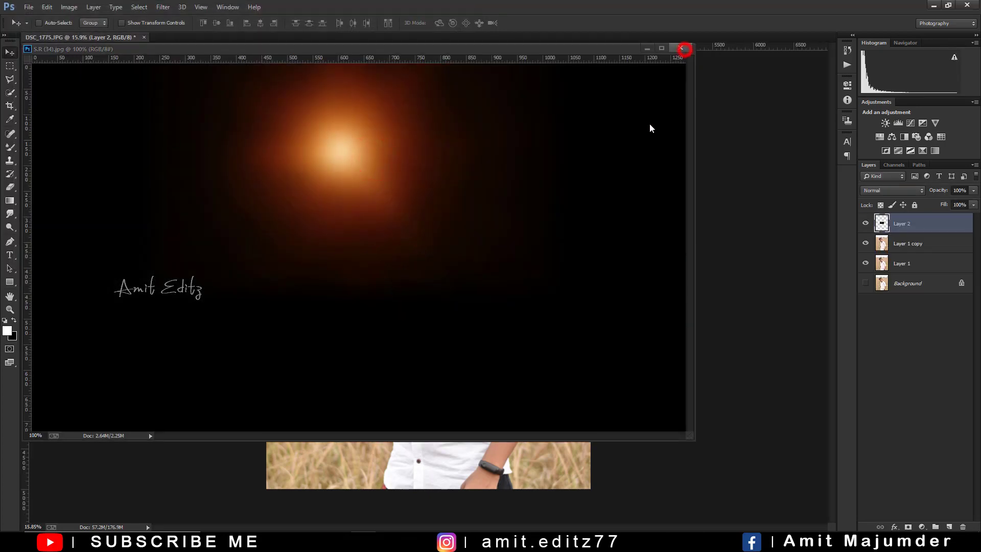
click(679, 47)
drag(536, 223, 570, 115)
click(878, 190)
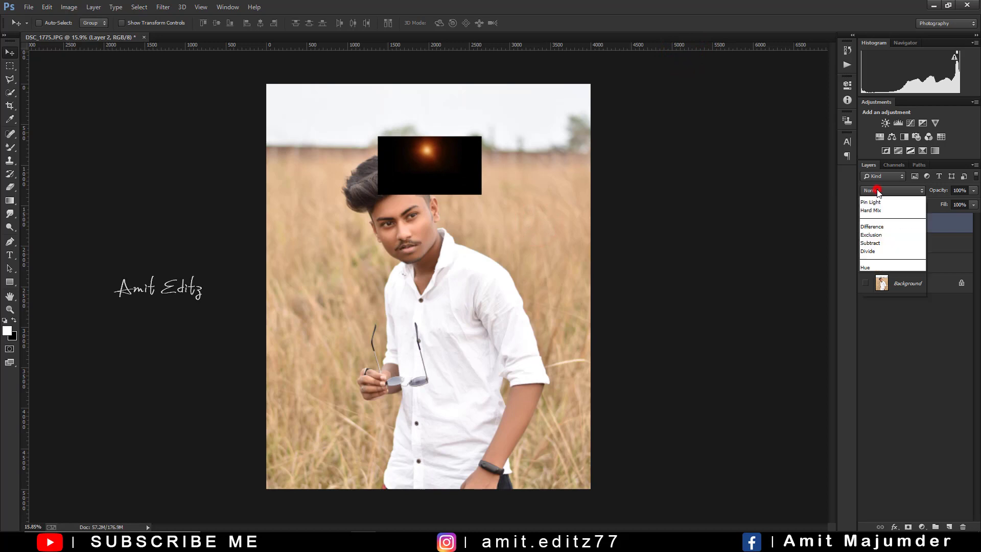
click(875, 283)
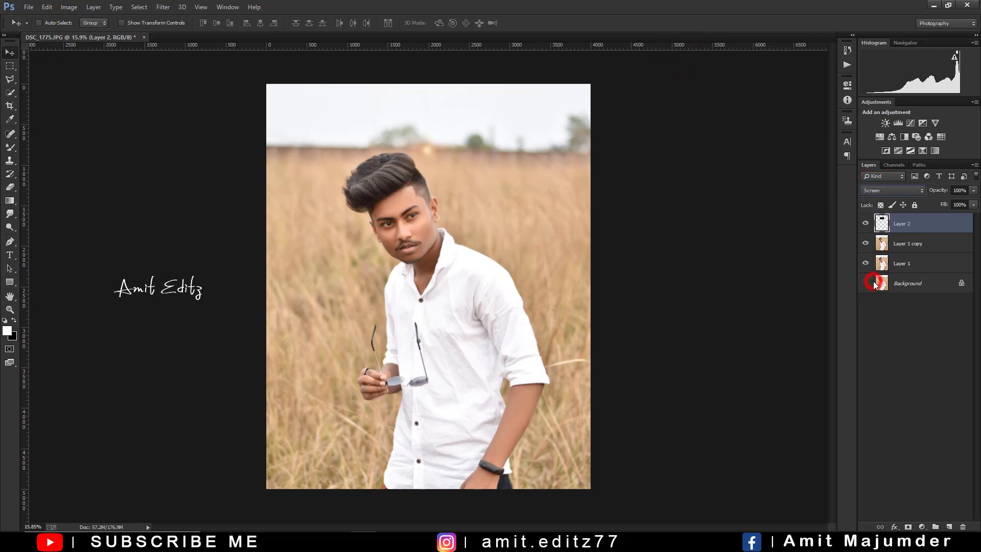
Enlarge the flare to about 375% and position it over the portrait's upper half
key(ctrl+t)
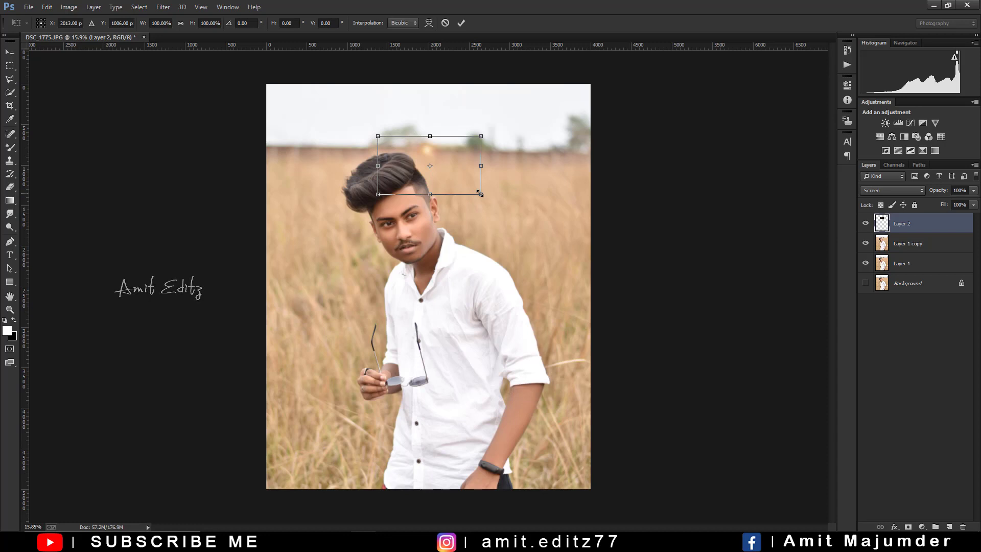
drag(480, 194, 622, 274)
mouse_move(447, 147)
mouse_down()
mouse_move(480, 172)
mouse_move(470, 165)
mouse_up()
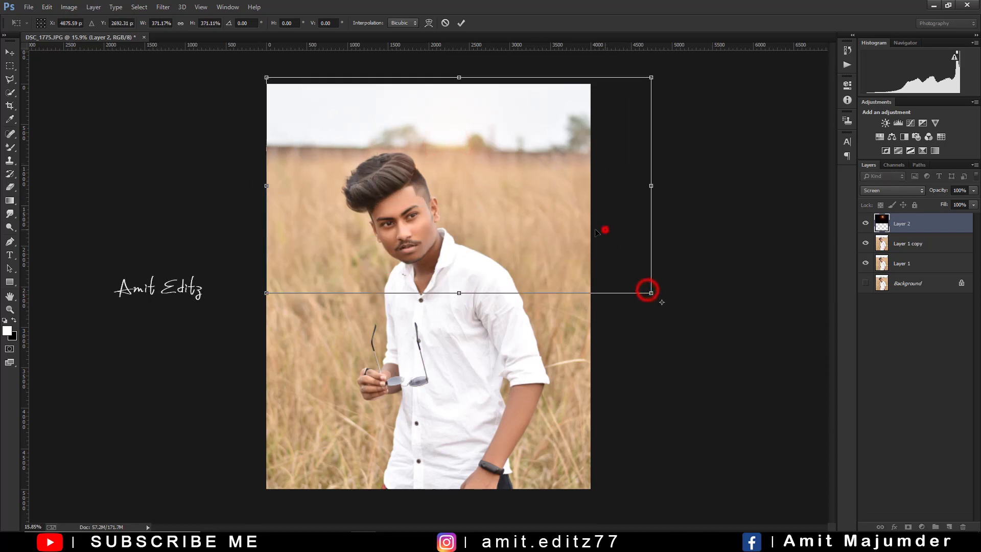
mouse_move(604, 225)
mouse_down()
mouse_move(576, 229)
mouse_move(586, 229)
mouse_up()
key(Return)
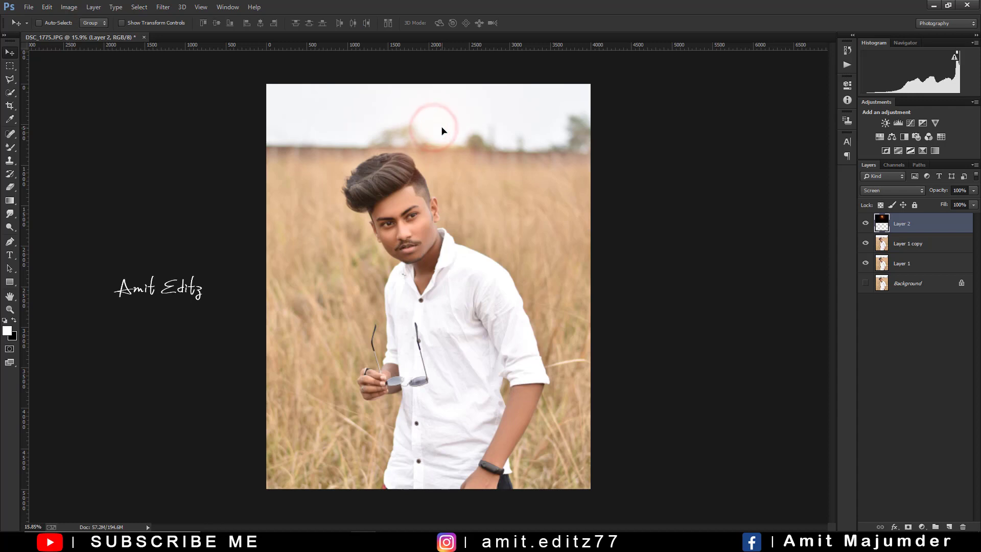
Merge the flare layer down into the Layer 1 copy below
scroll(441, 131, up, 2)
scroll(442, 127, down, 1)
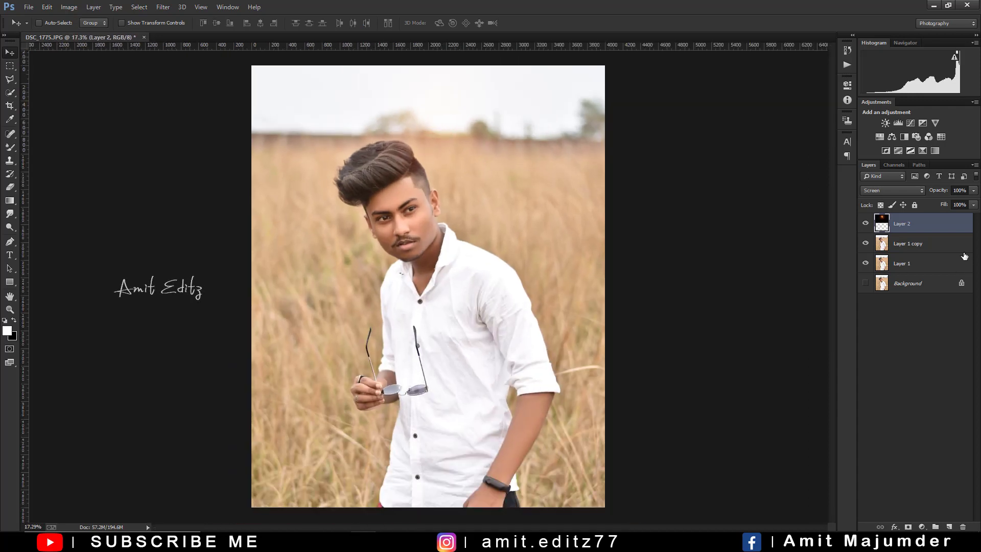
right_click(941, 244)
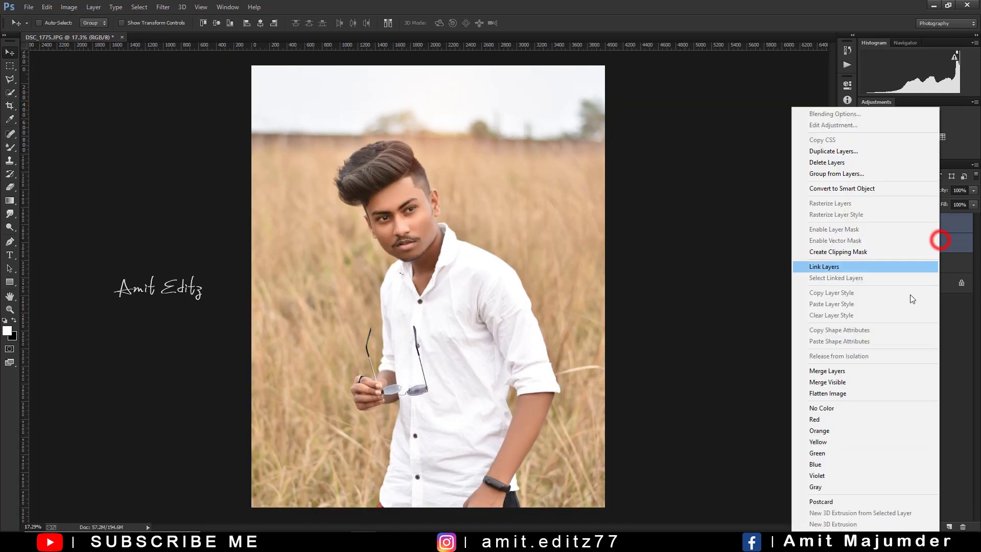
click(831, 370)
Try the Crop tool, cancel it unchanged, and bring up the Filter menu
click(9, 105)
click(449, 212)
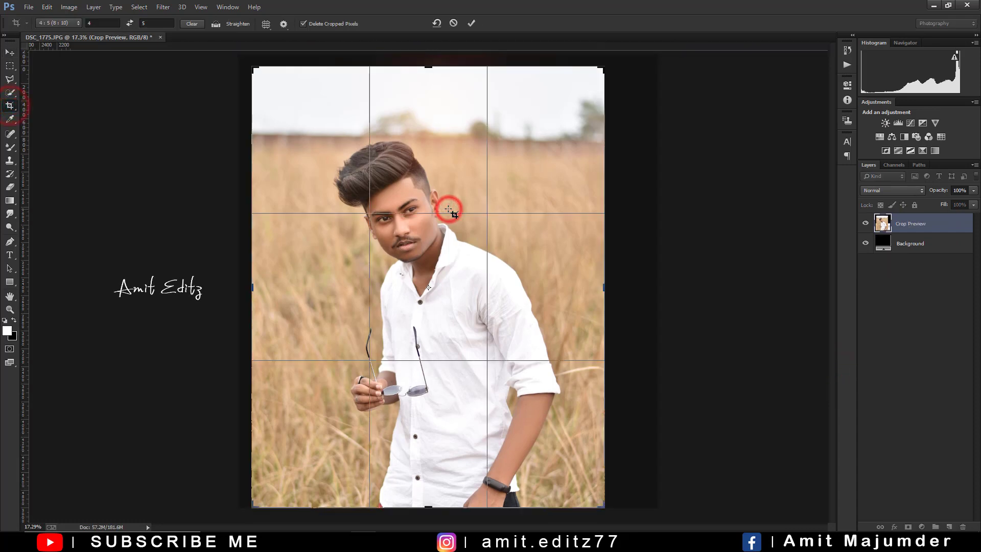
key(Escape)
click(162, 6)
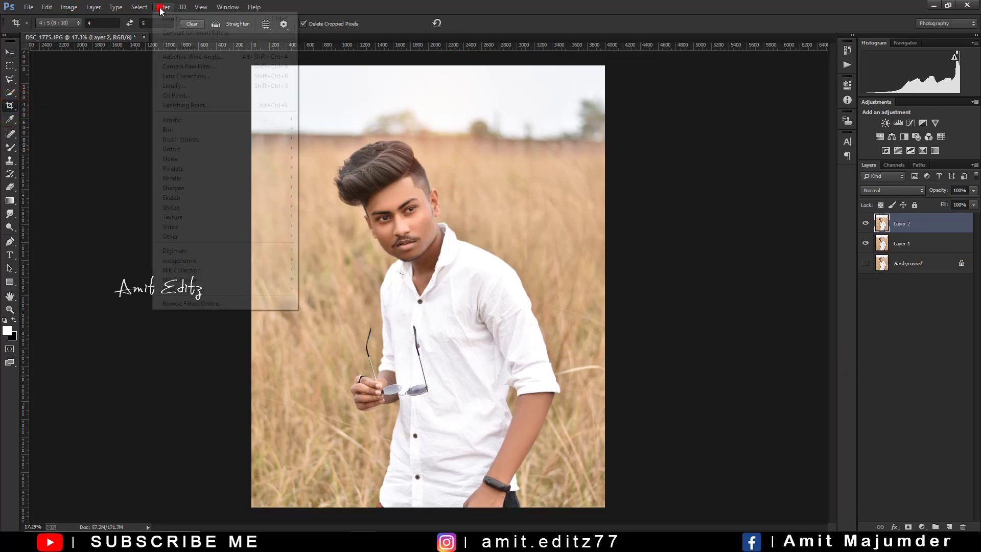
Apply Camera Raw Filter with Contrast +7, Highlights -75, Blacks -35, Texture +7, Clarity +4
click(180, 66)
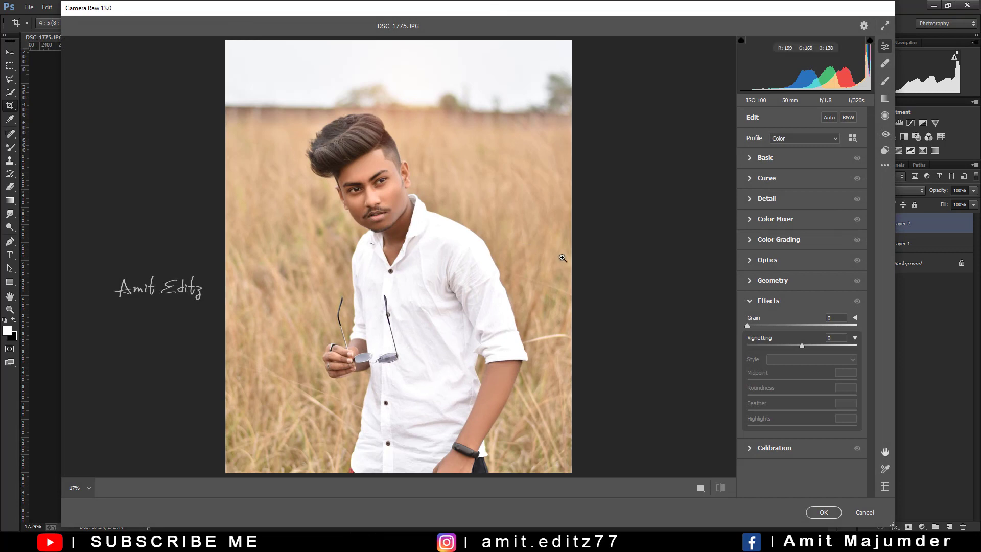
click(776, 158)
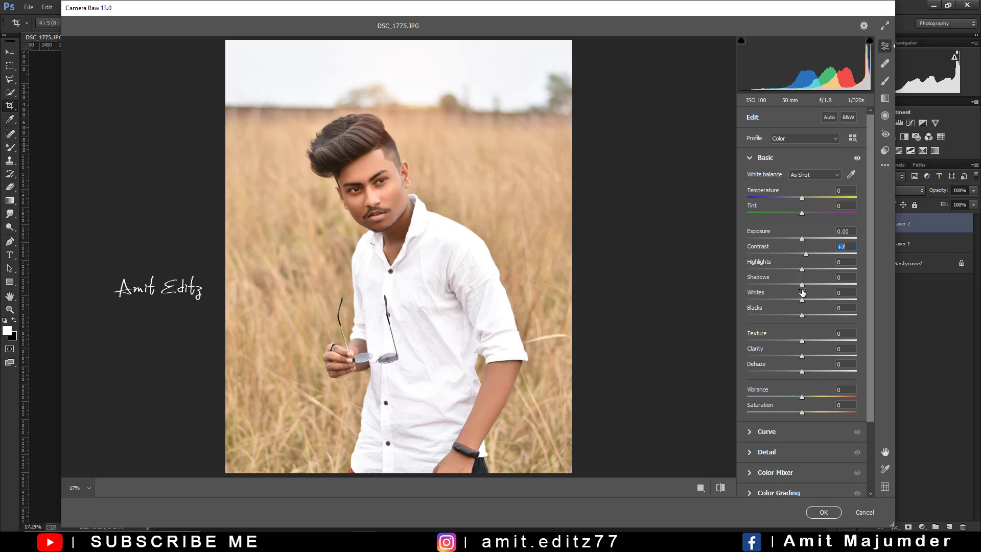
key(Up)
key(Up)
key(Up)
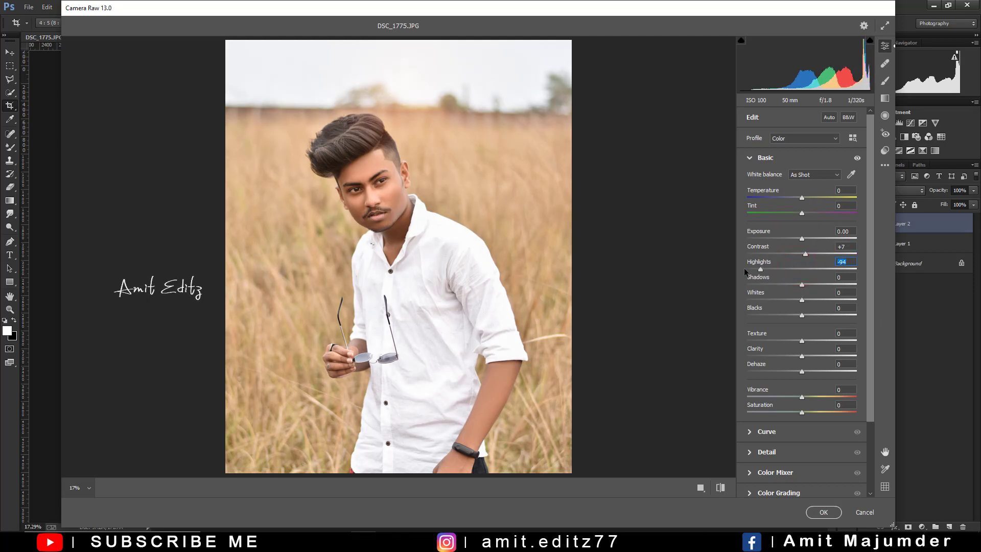
key(shift+Down)
key(shift+Down)
key(shift+Down)
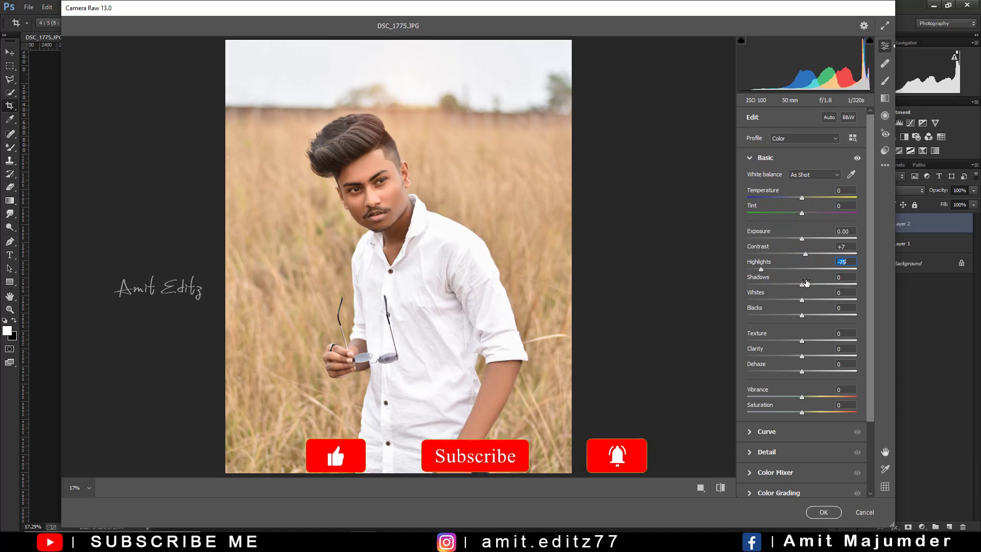
drag(783, 312, 781, 313)
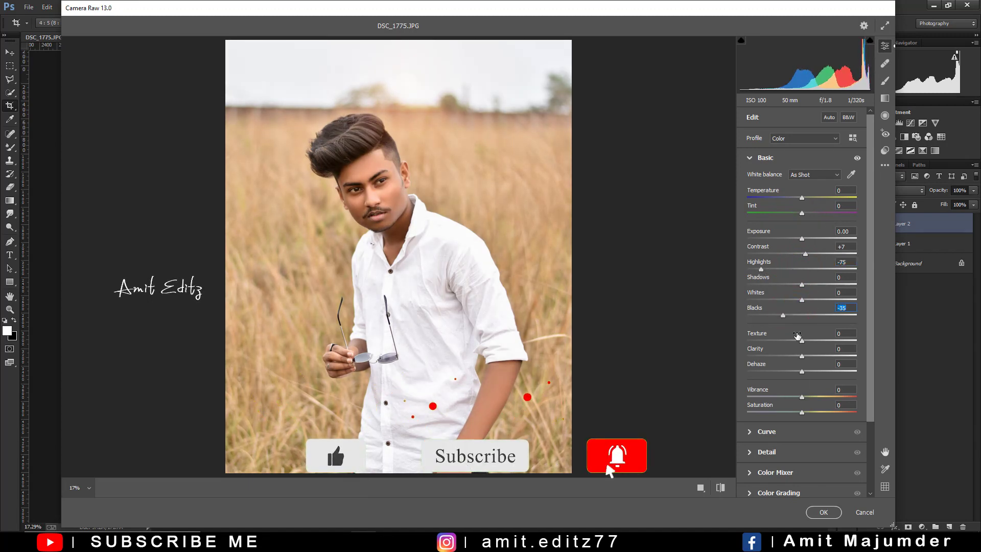
drag(801, 340, 804, 356)
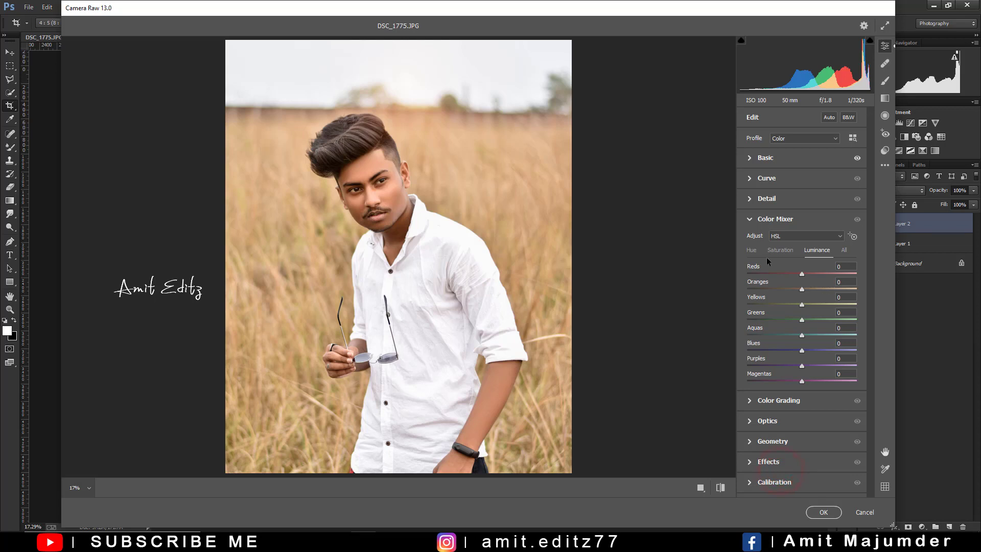
In Color Mixer Hue, shift Greens to -100 and Yellows to -57
click(750, 250)
drag(801, 319, 704, 321)
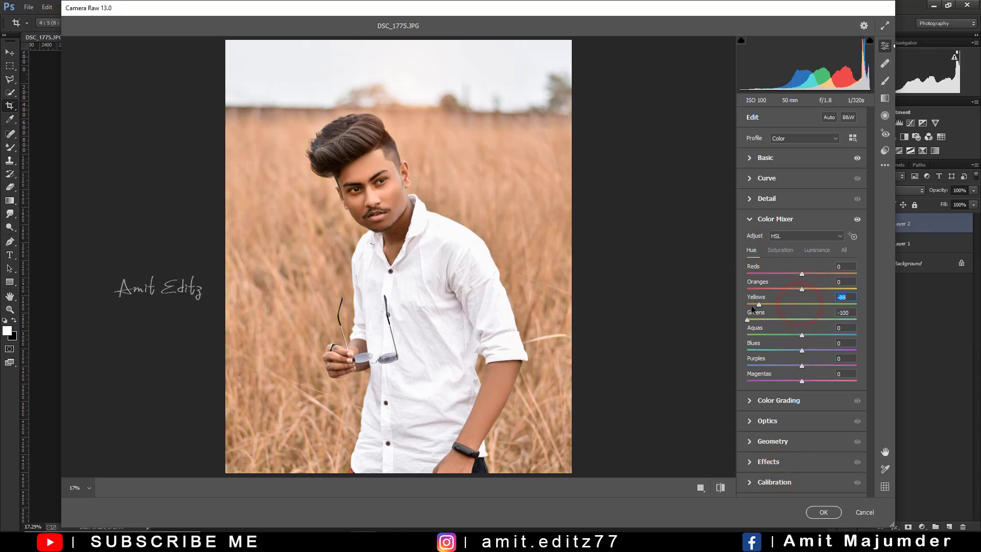
drag(765, 306, 769, 309)
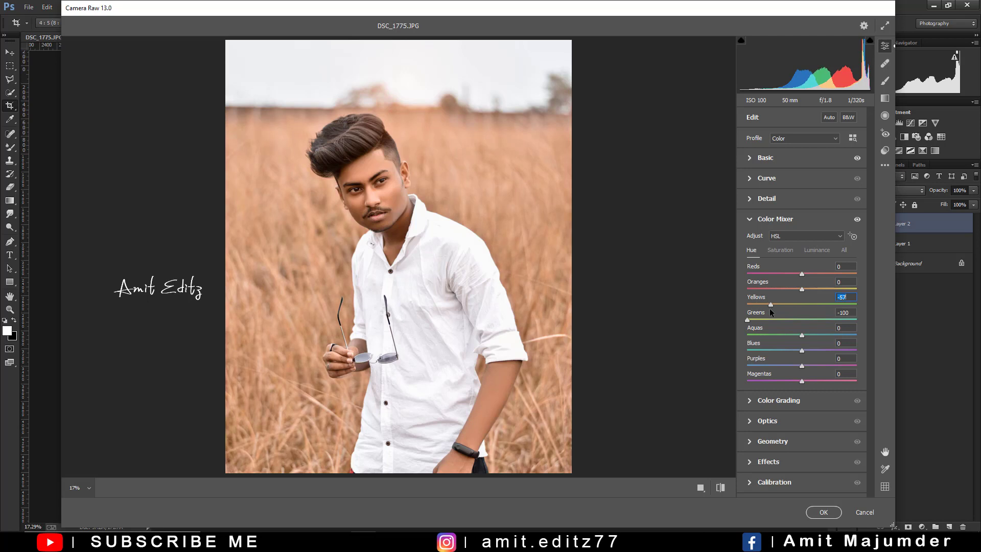
Set saturation Yellows -59, Greens -67 and luminance Oranges +18, Reds +9
click(780, 251)
drag(772, 305, 770, 321)
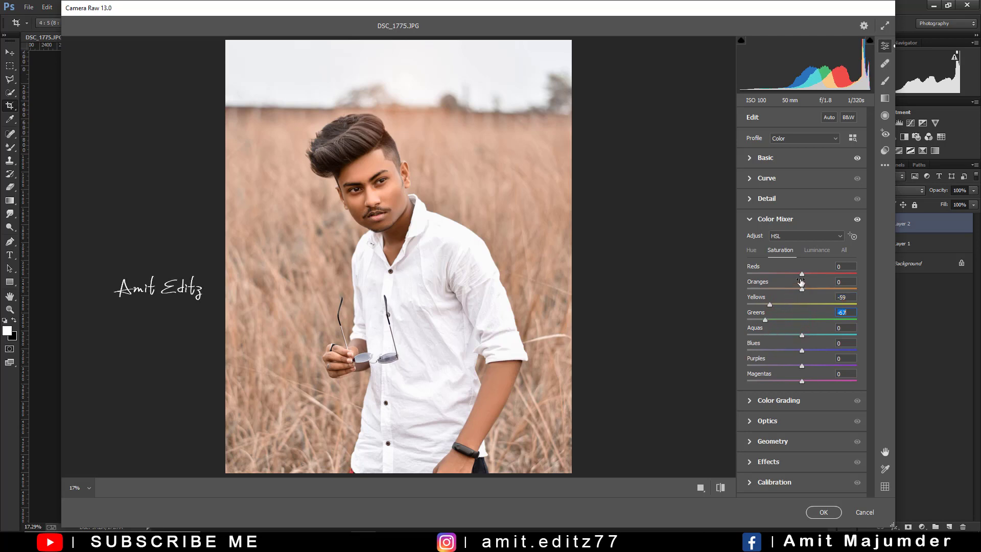
click(817, 250)
drag(801, 289, 812, 290)
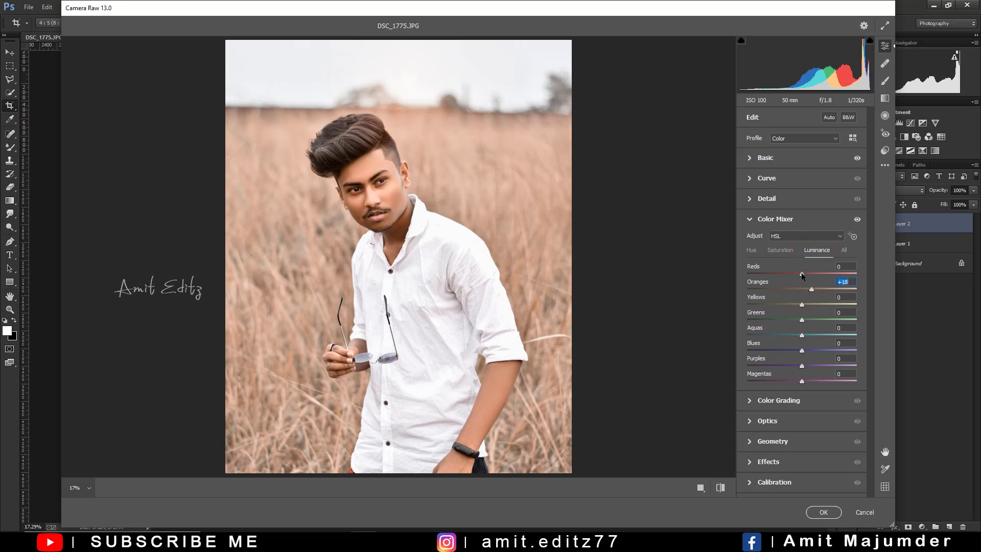
drag(803, 274, 807, 275)
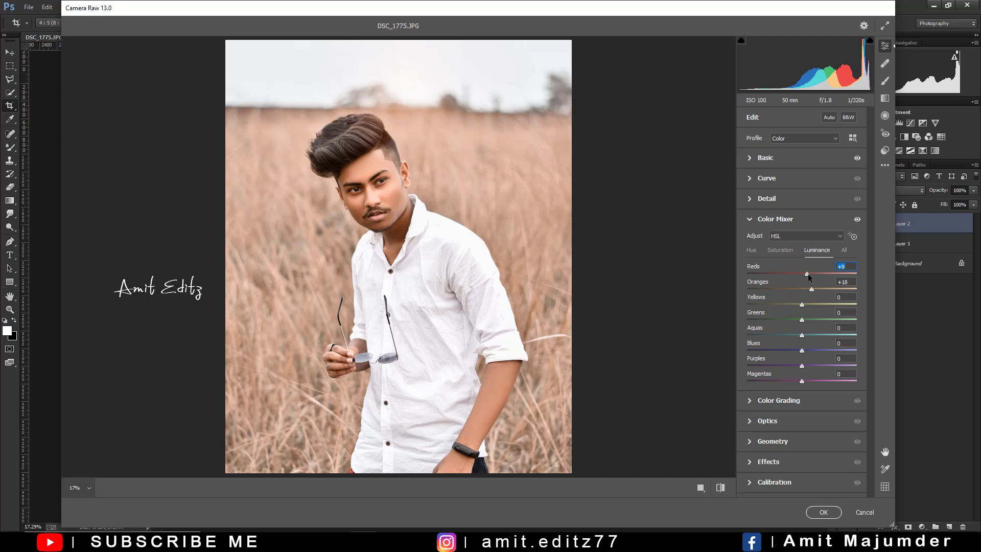
Darken the sides and lower corners with Exposure -1.05 graduated filters, deleting the stray bottom one
click(885, 98)
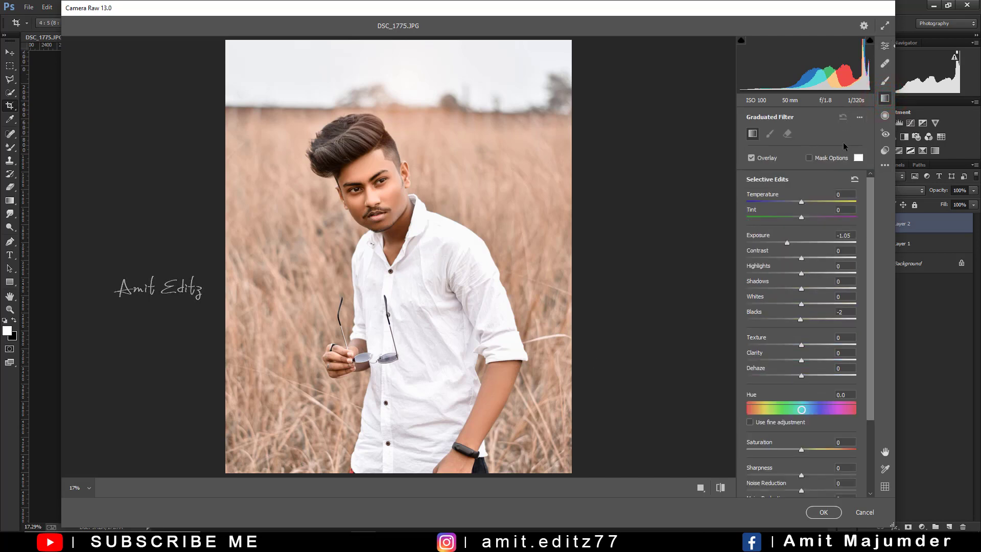
drag(608, 448, 466, 394)
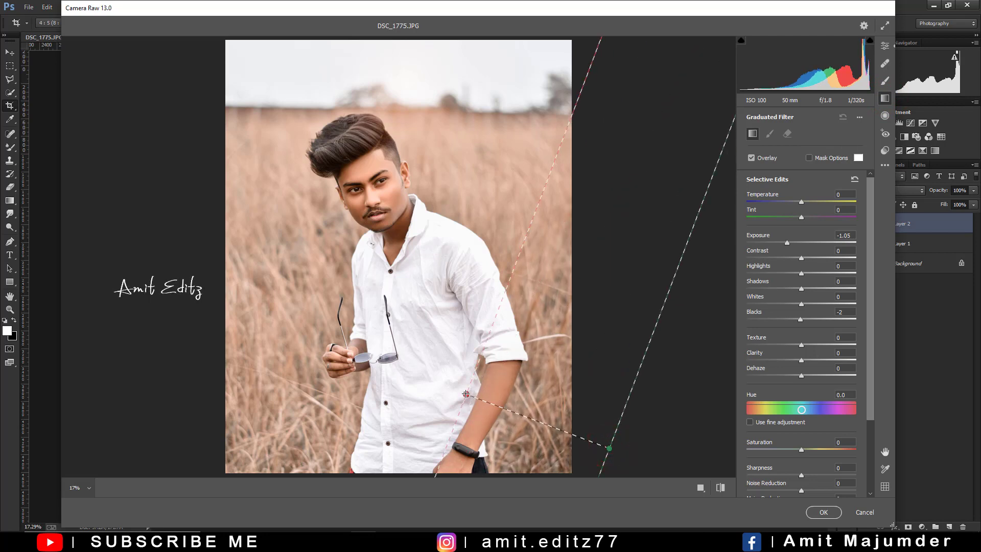
drag(177, 444, 339, 329)
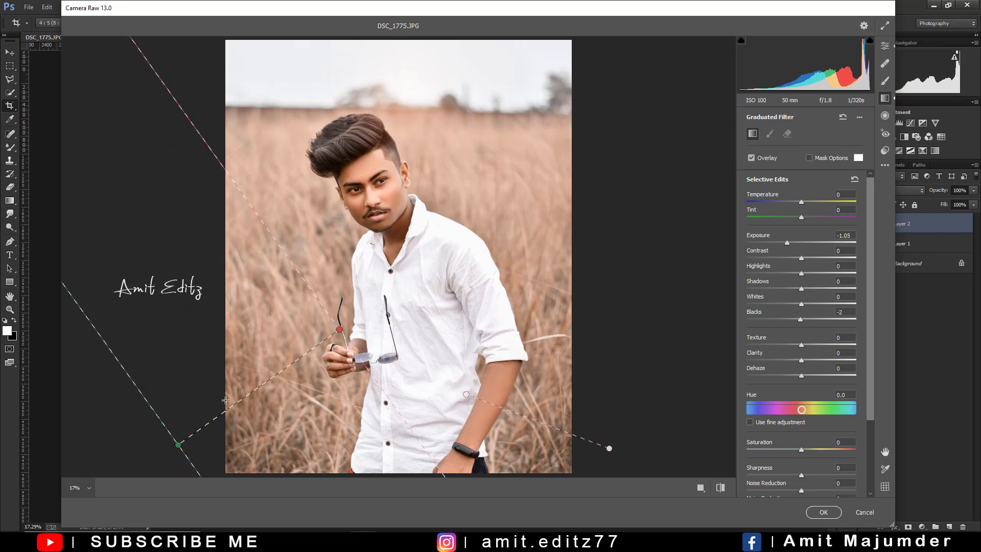
drag(166, 452, 427, 356)
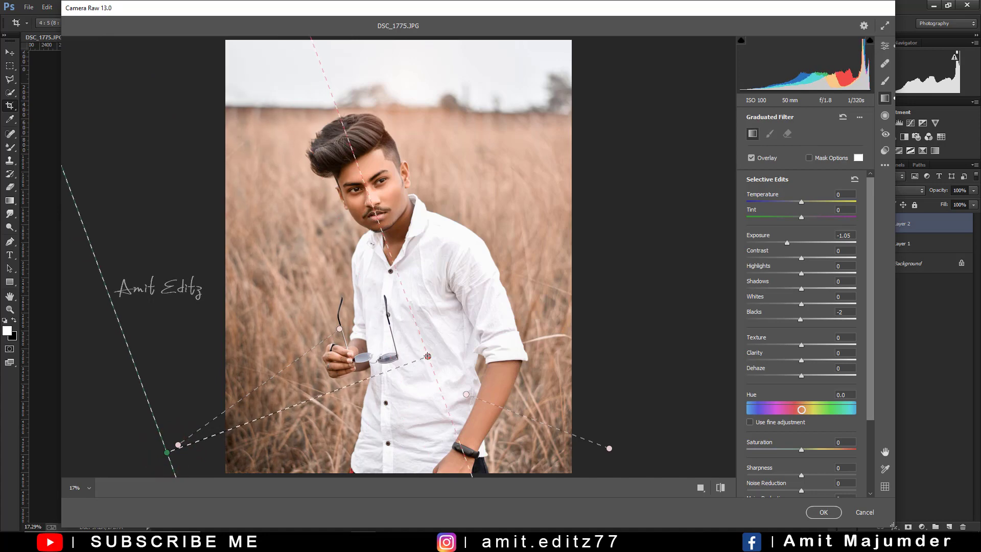
drag(595, 467, 436, 408)
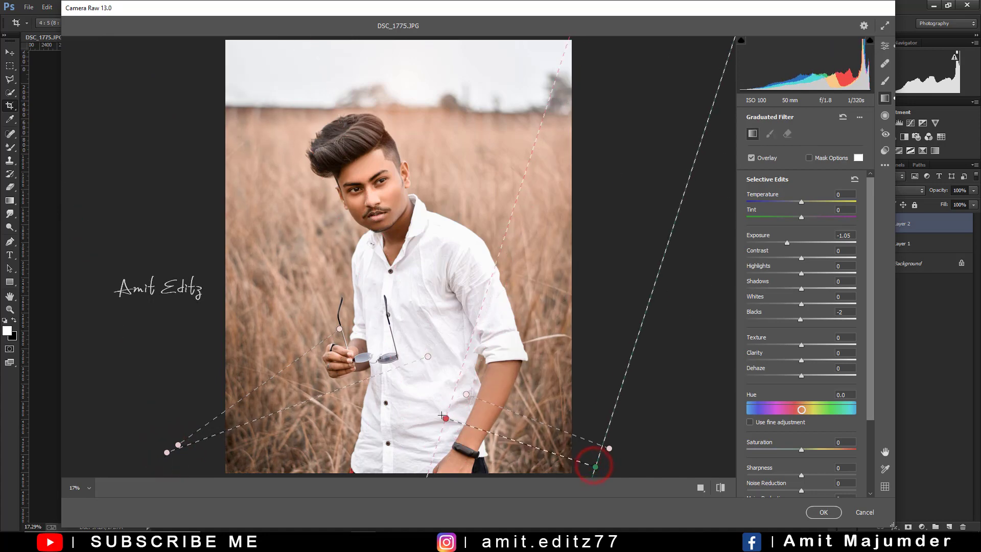
drag(169, 397, 439, 272)
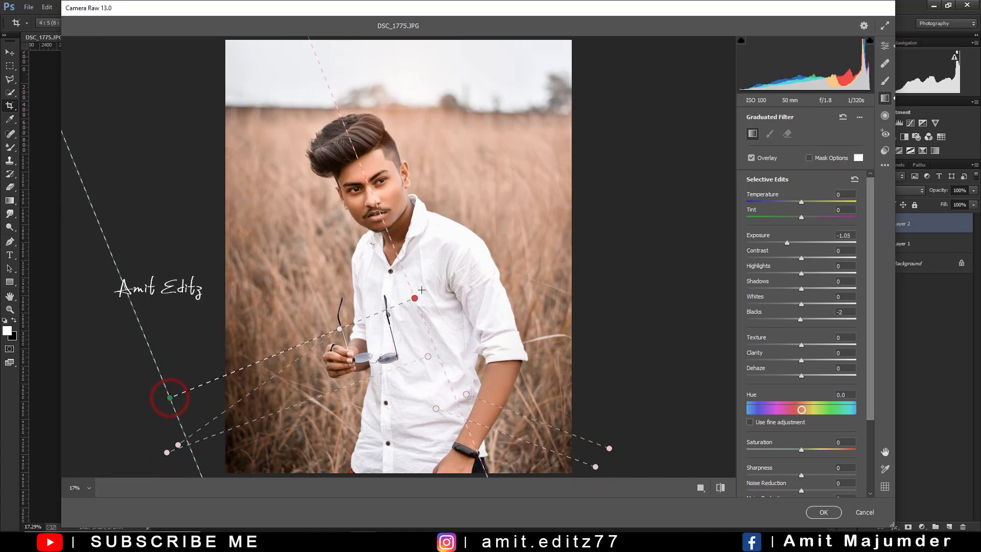
drag(633, 417, 473, 359)
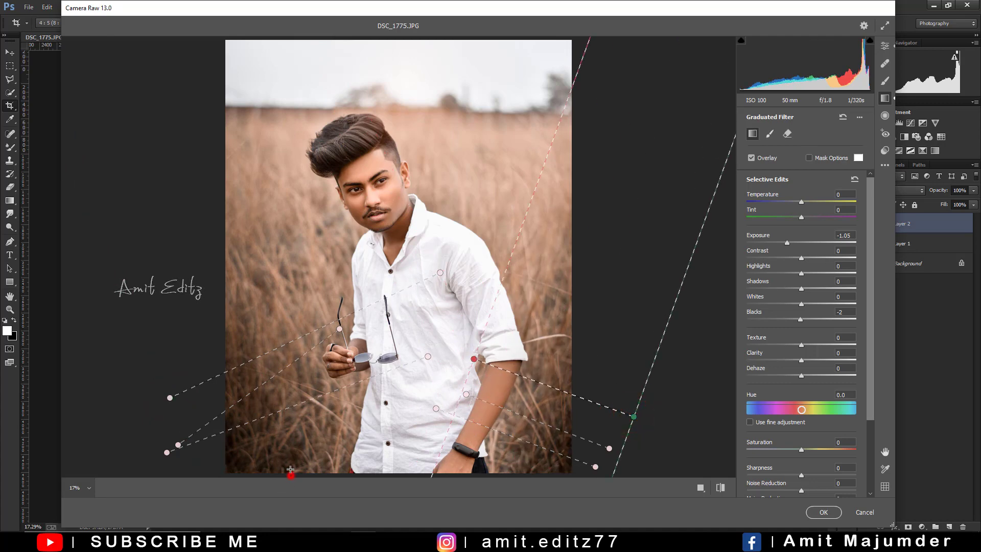
mouse_move(291, 469)
mouse_down()
mouse_move(360, 223)
mouse_move(312, 388)
mouse_up()
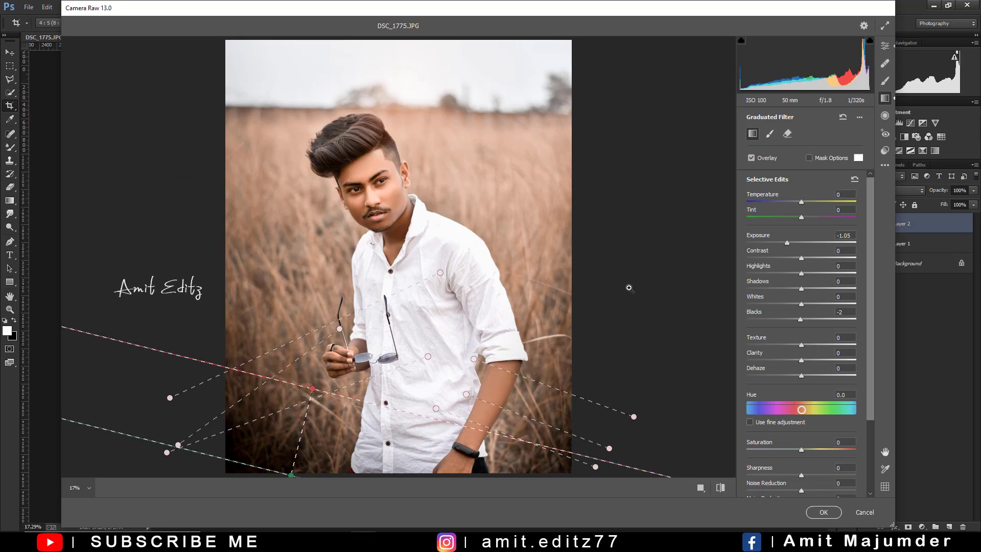
key(Delete)
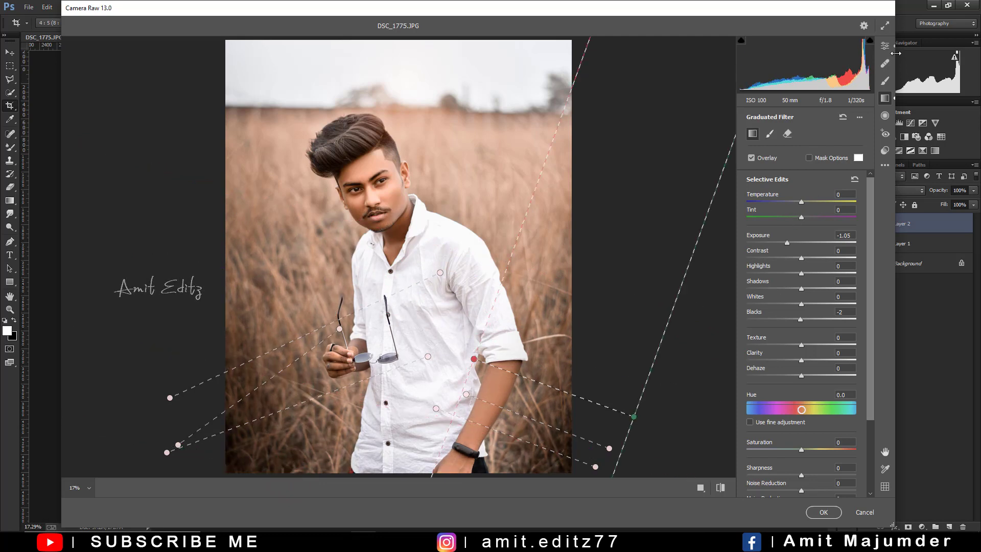
click(884, 45)
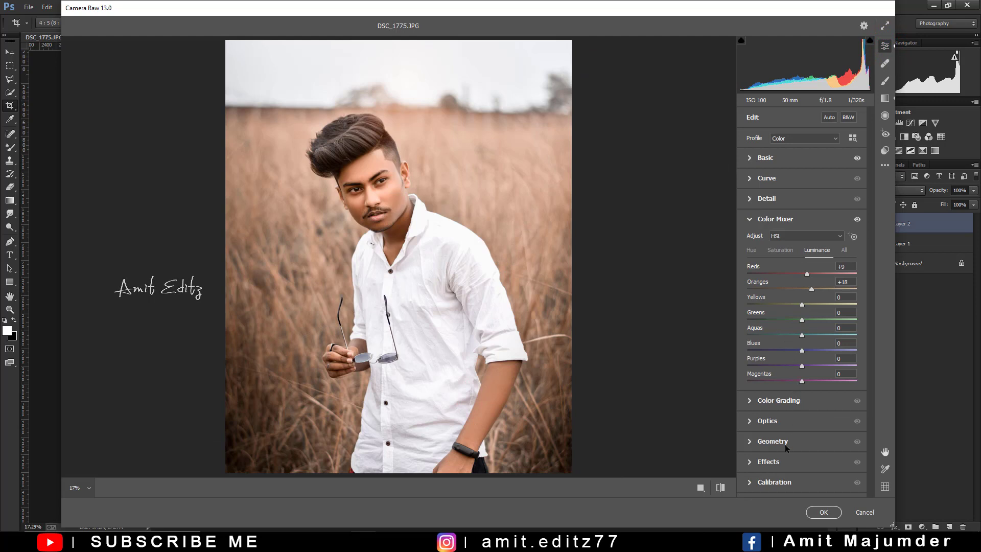
Add an Effects vignette: Vignetting -24, Midpoint 44, Roundness -6, Feather 52
click(772, 466)
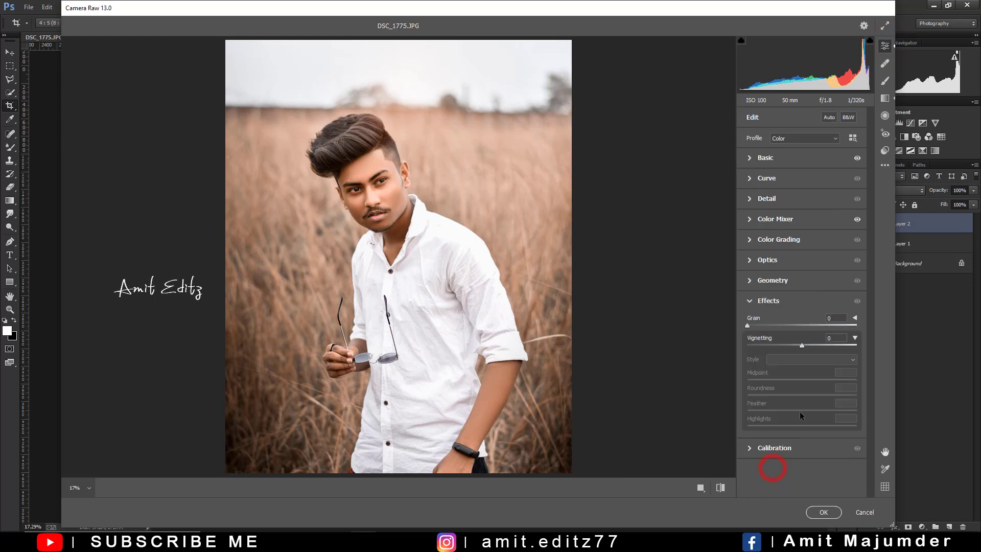
drag(798, 347, 789, 345)
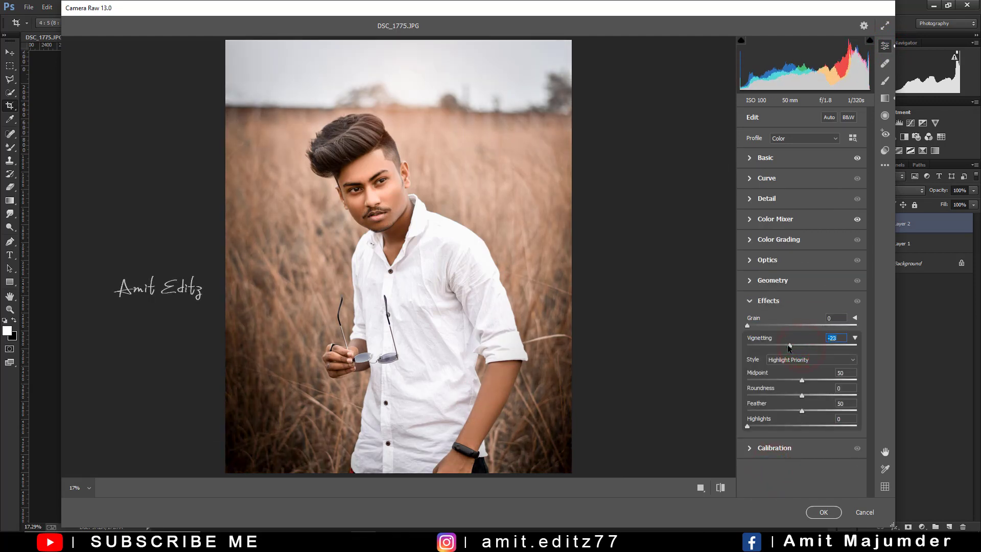
drag(801, 380, 805, 412)
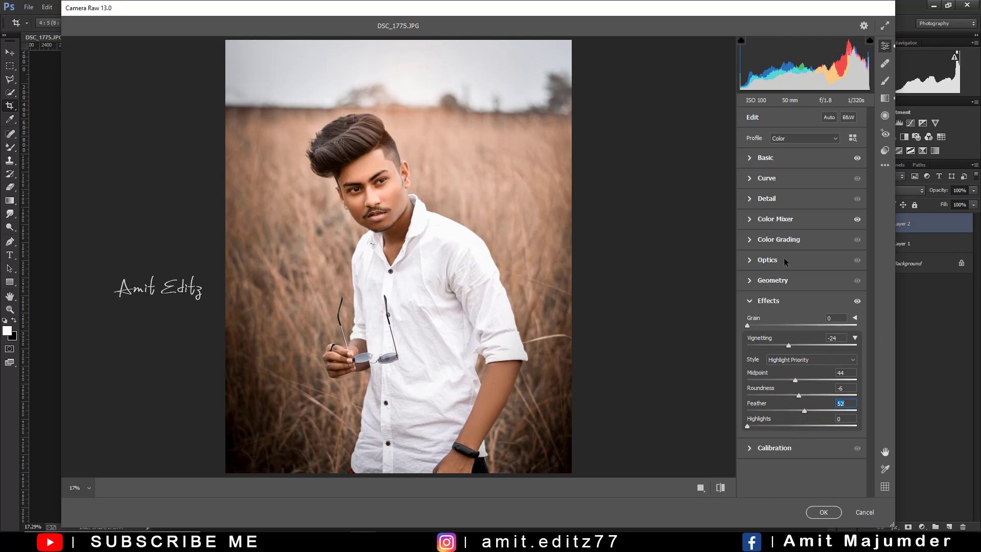
Lower Color Mixer saturation to Yellows -60, Greens -100, Aquas -85 and Oranges -18
click(779, 240)
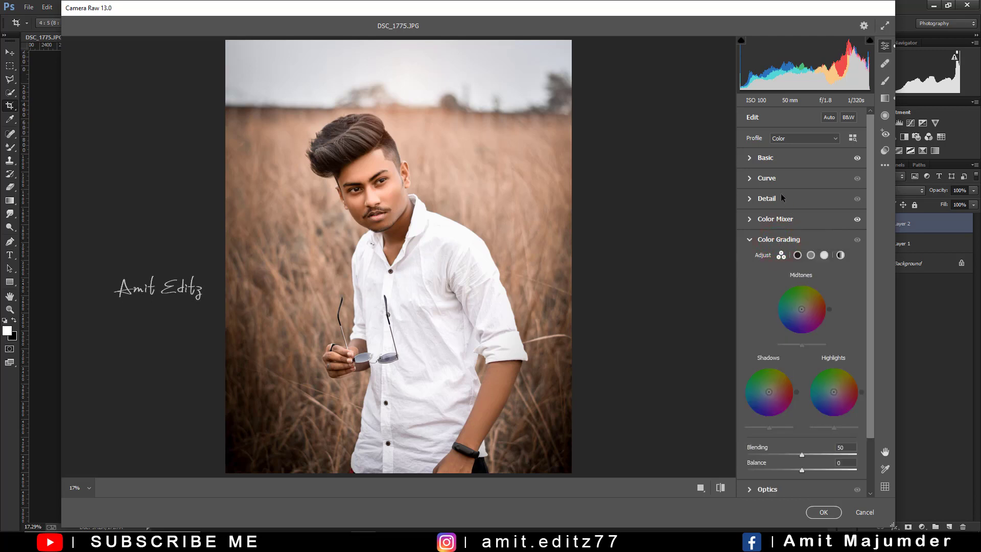
click(778, 220)
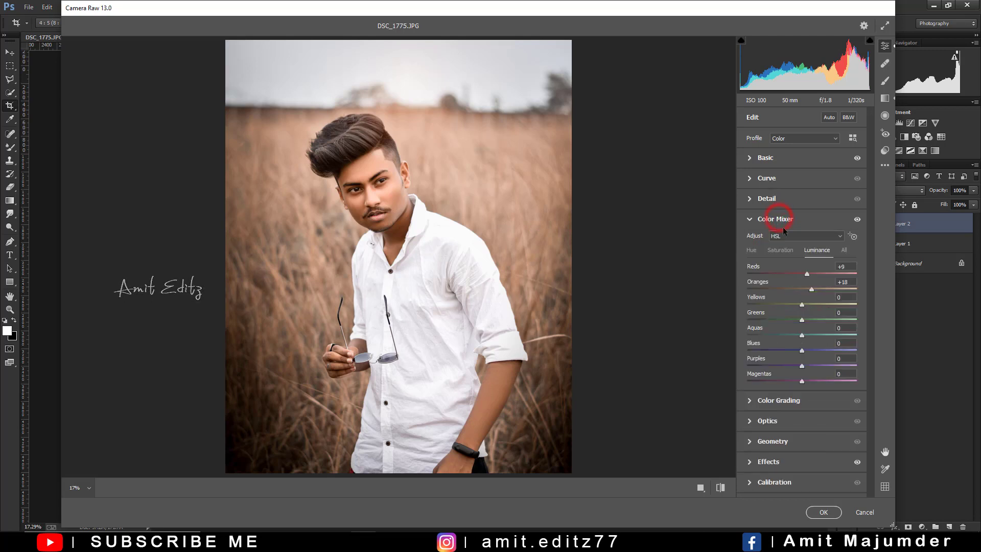
click(780, 250)
mouse_move(770, 304)
mouse_down()
mouse_move(741, 318)
mouse_move(734, 337)
mouse_move(755, 335)
mouse_up()
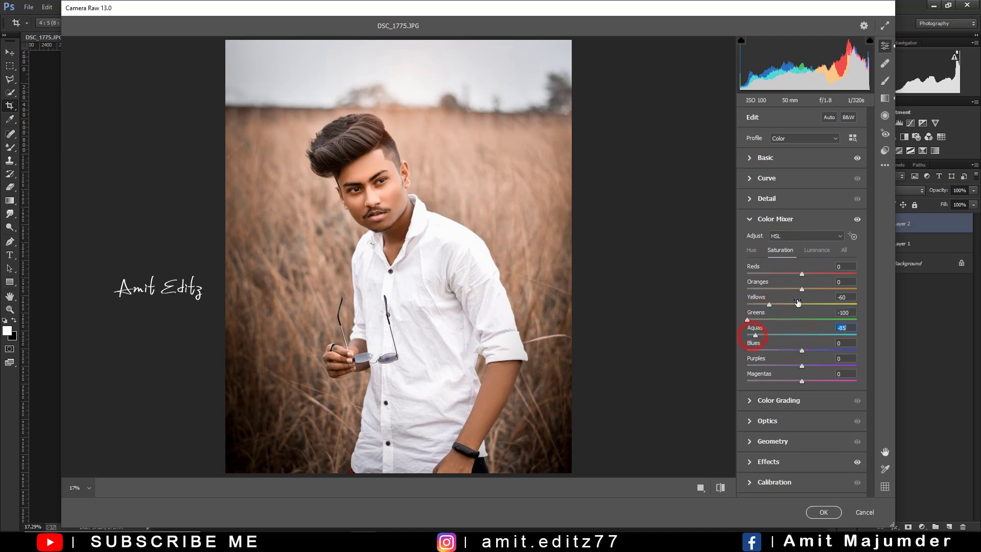
drag(802, 289, 793, 289)
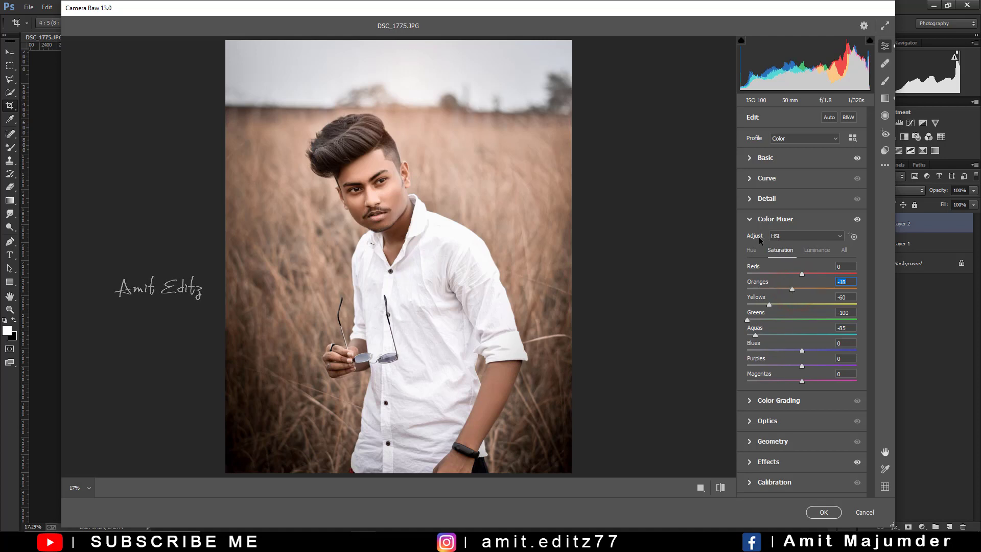
click(780, 401)
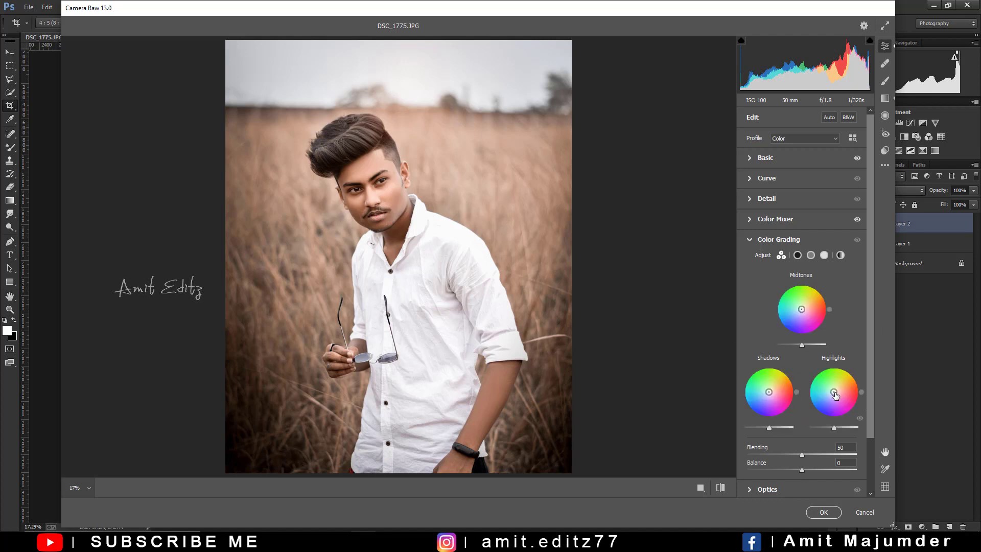
Tint the Color Grading highlights warm orange and nudge the shadows slightly toward red
drag(834, 392, 837, 389)
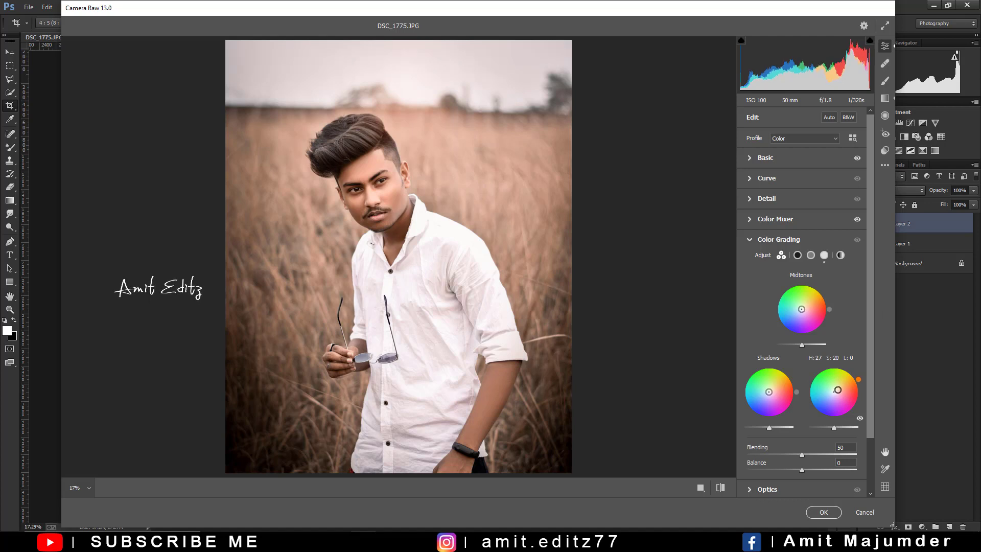
drag(838, 390, 835, 390)
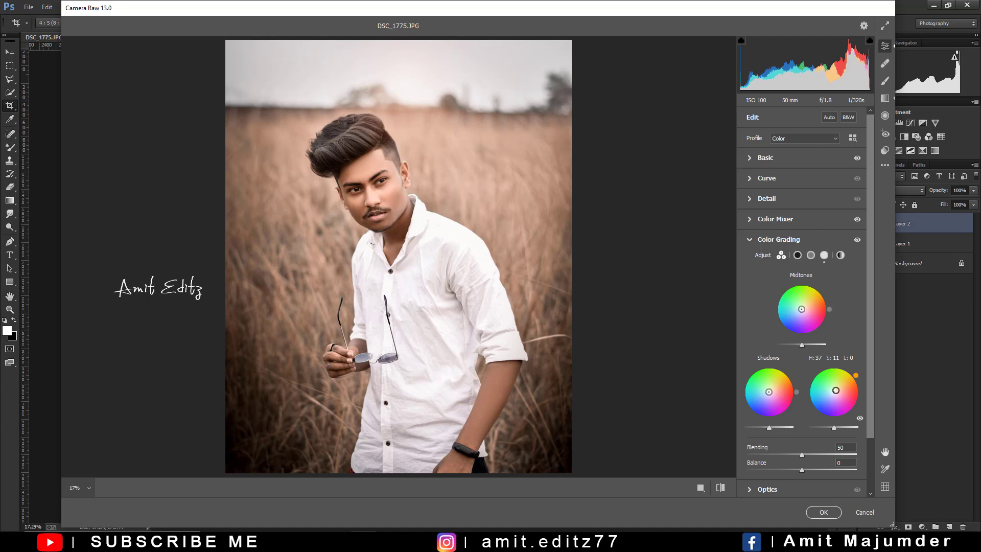
mouse_move(769, 391)
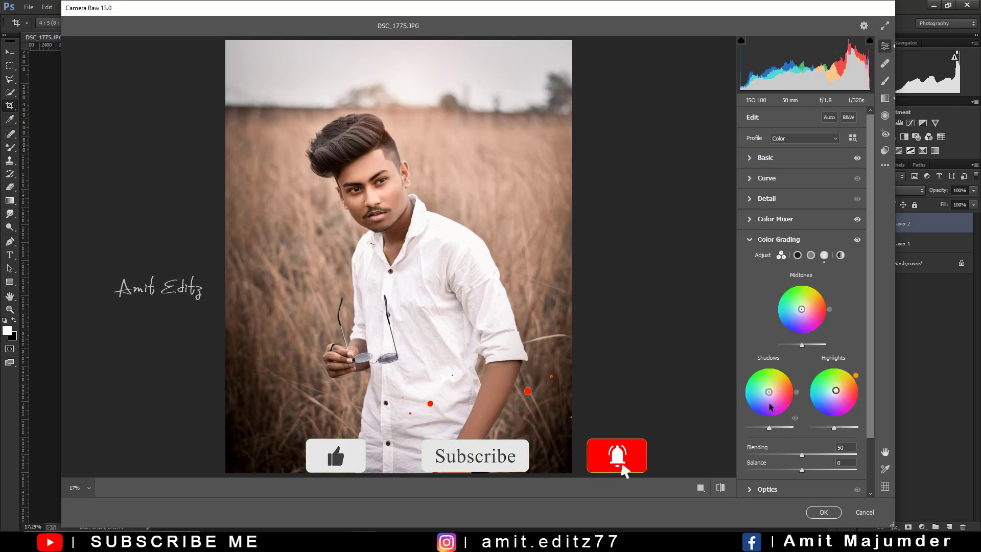
drag(768, 393, 771, 390)
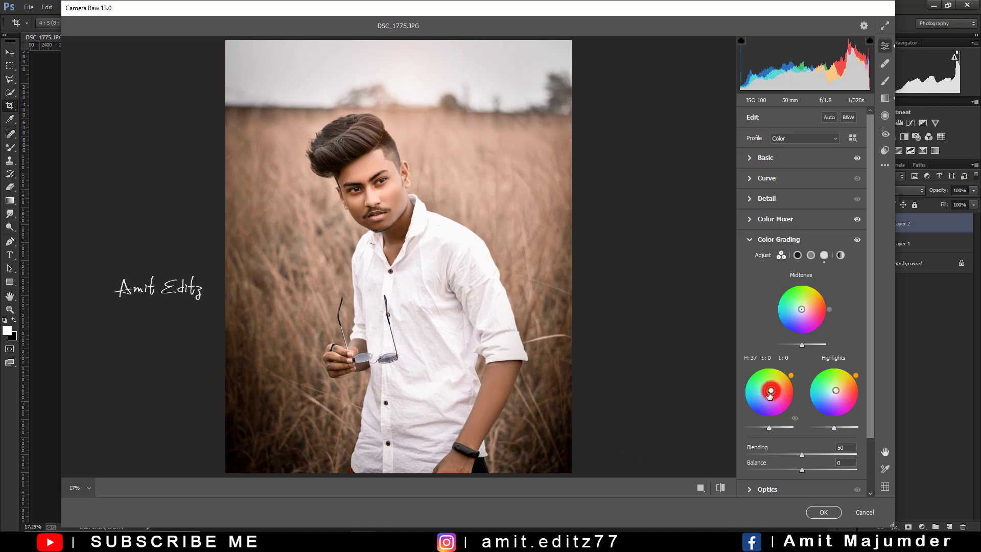
Add three tone-curve points and lift the black endpoint for a faded matte look
click(773, 179)
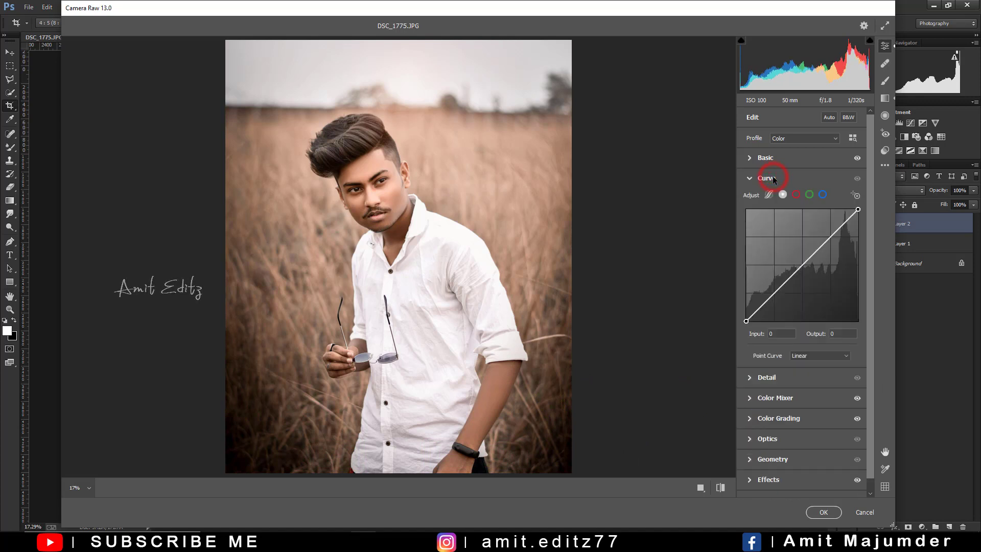
click(774, 293)
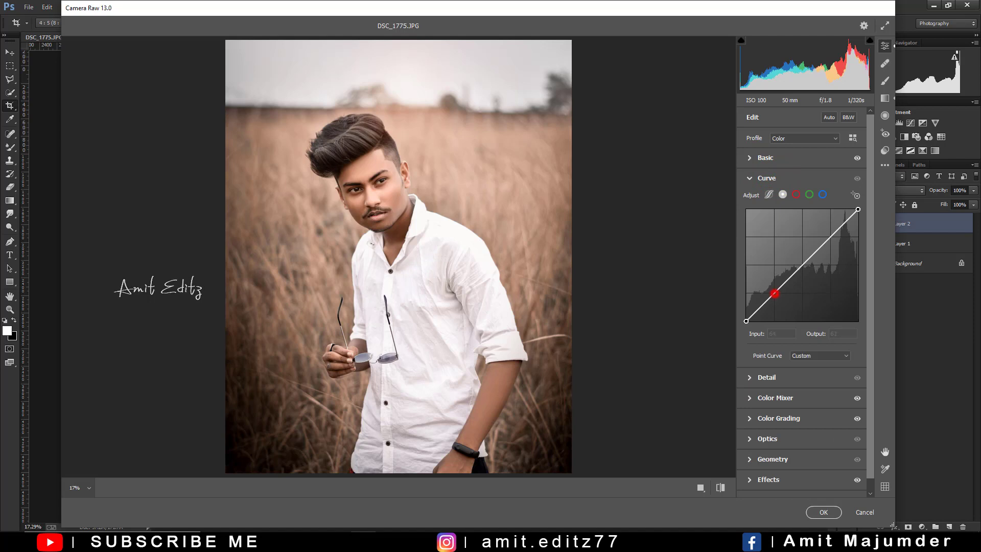
click(803, 266)
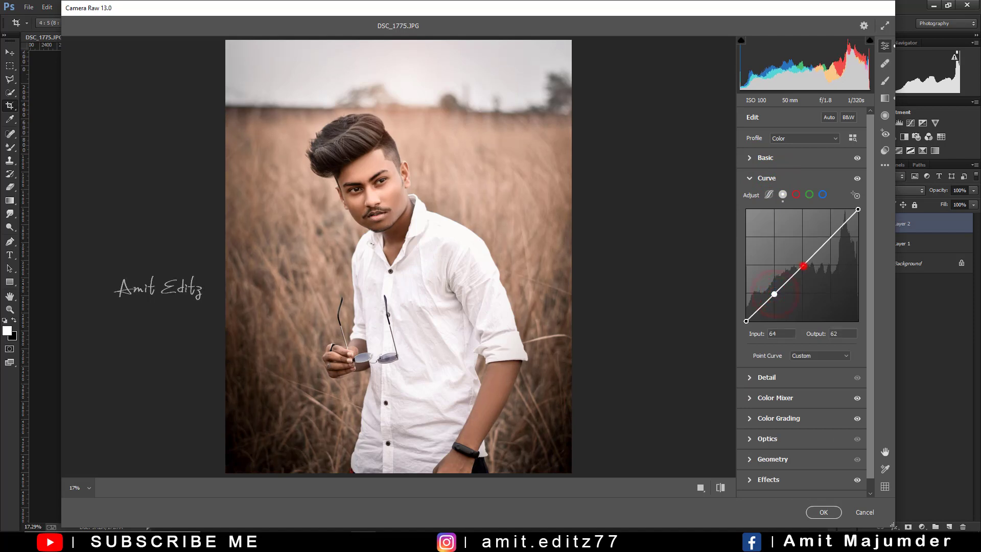
click(832, 238)
drag(746, 321, 750, 313)
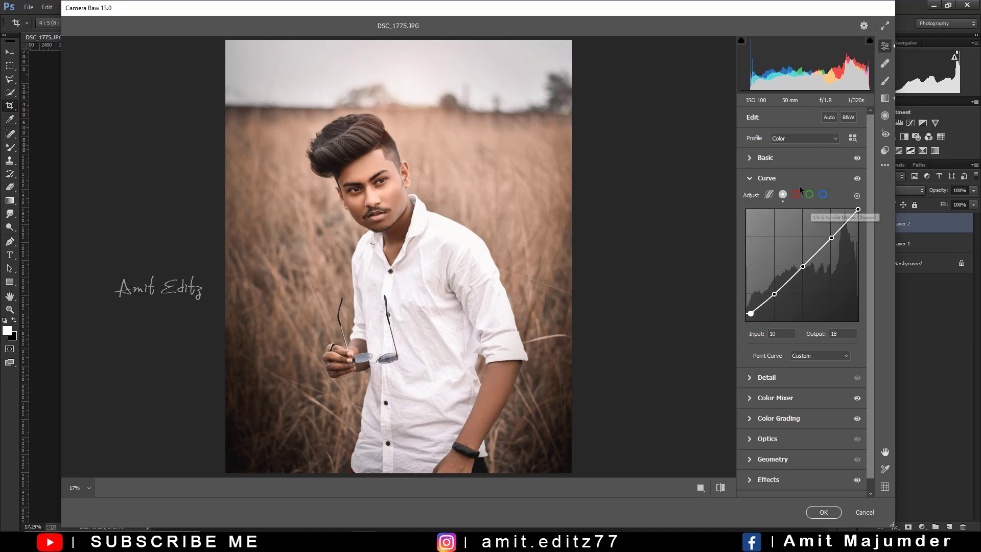
click(772, 160)
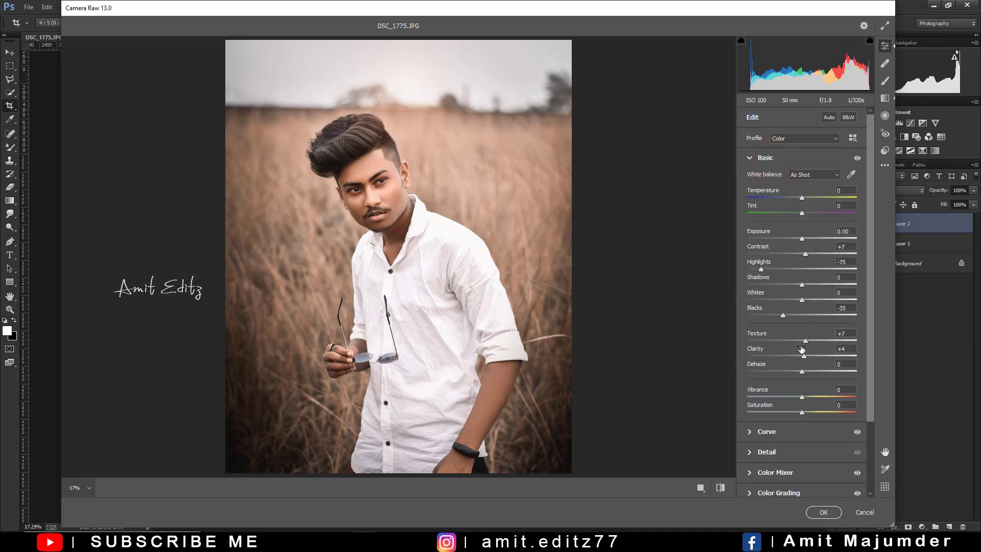
Set Camera Raw Texture to +25 and Clarity to +20, then commit the edits to Layer 2
drag(804, 355, 821, 356)
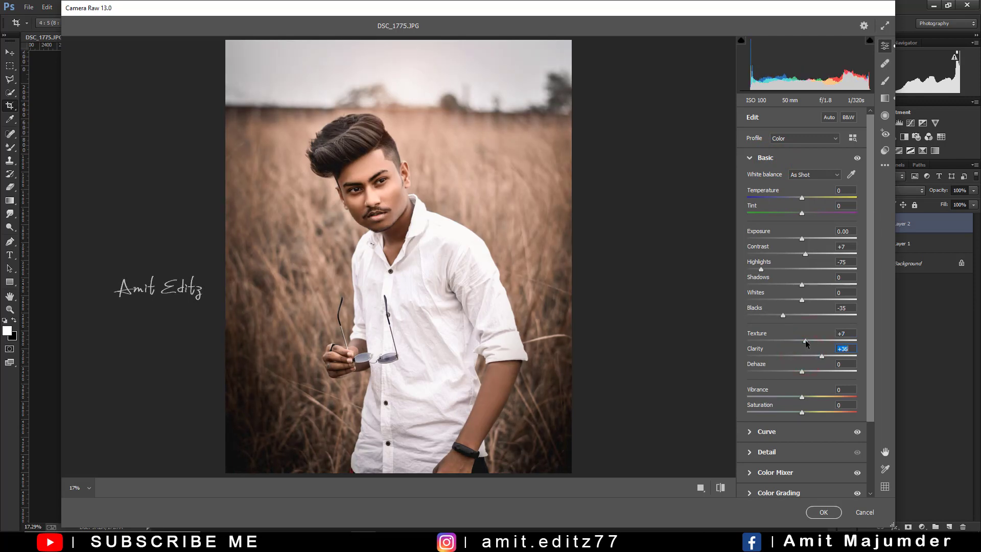
drag(805, 340, 816, 341)
double_click(805, 341)
mouse_move(818, 354)
mouse_down()
mouse_move(805, 353)
mouse_move(813, 342)
mouse_up()
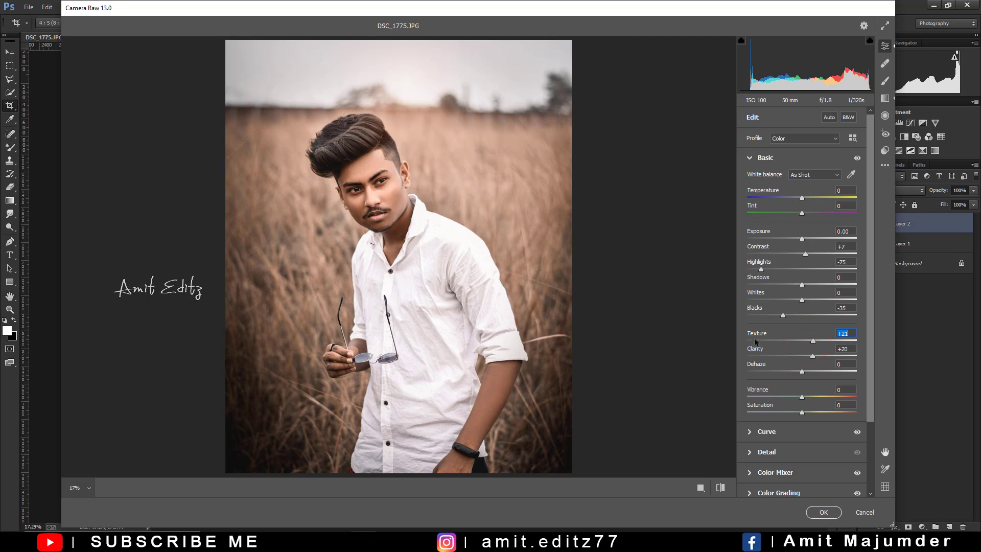
click(823, 512)
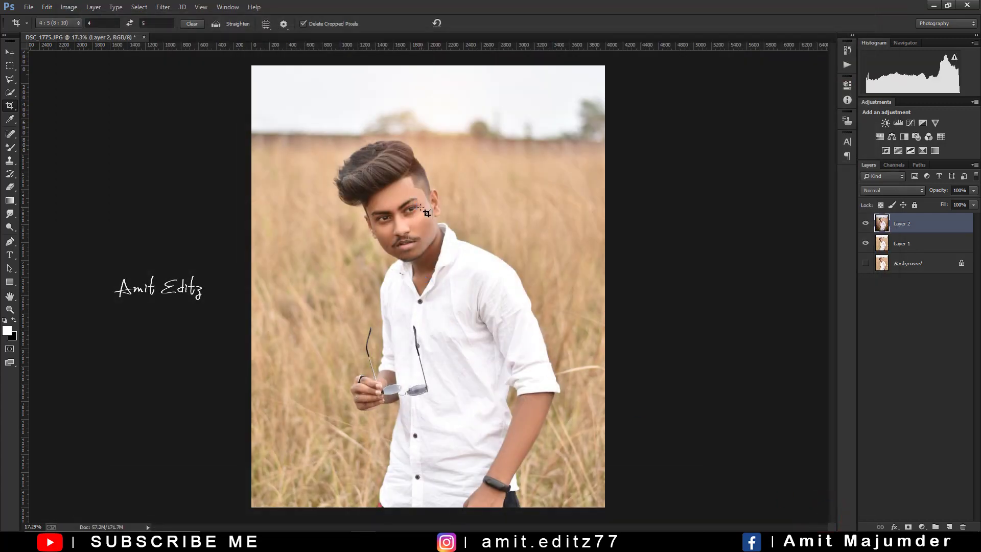
scroll(389, 411, down, 3)
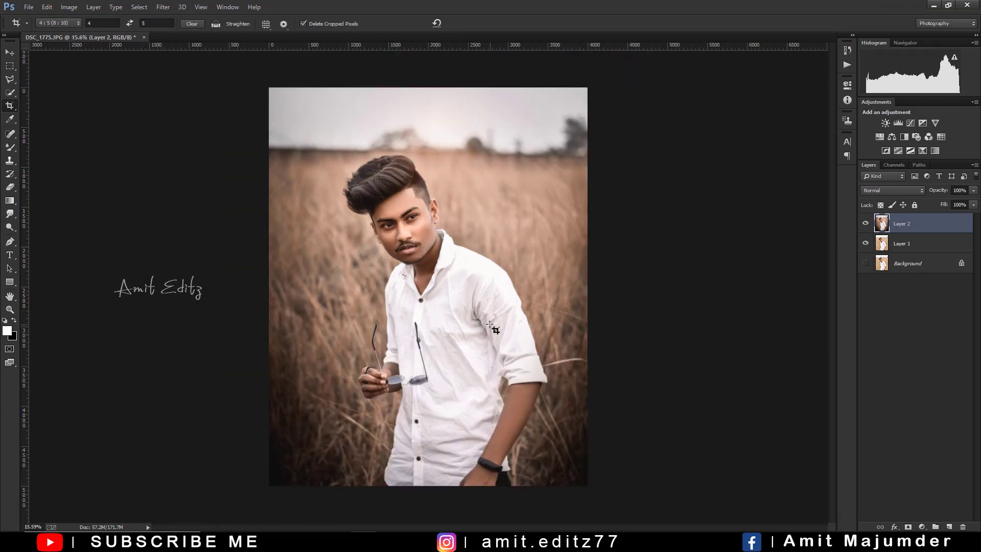
scroll(400, 187, up, 5)
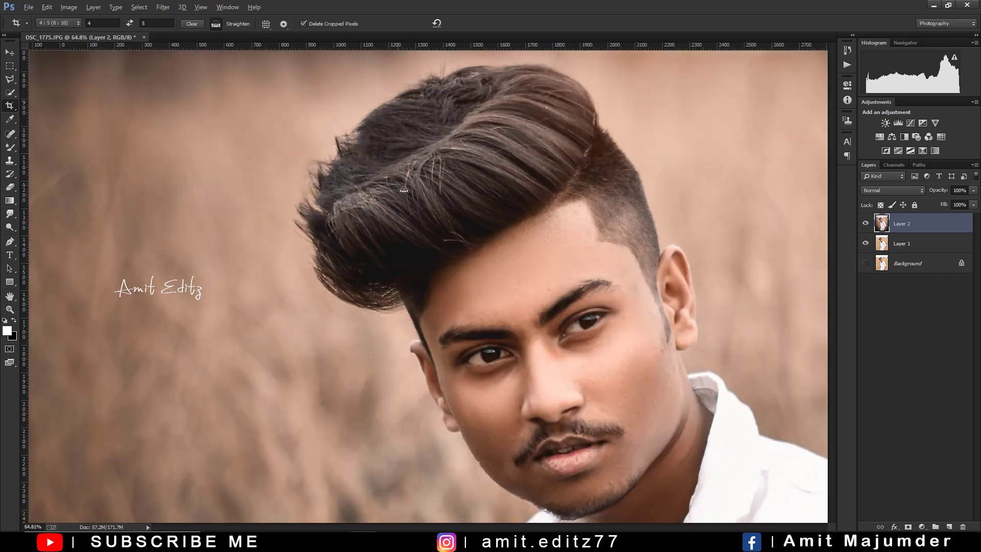
scroll(400, 187, down, 2)
scroll(400, 188, down, 2)
scroll(400, 187, down, 1)
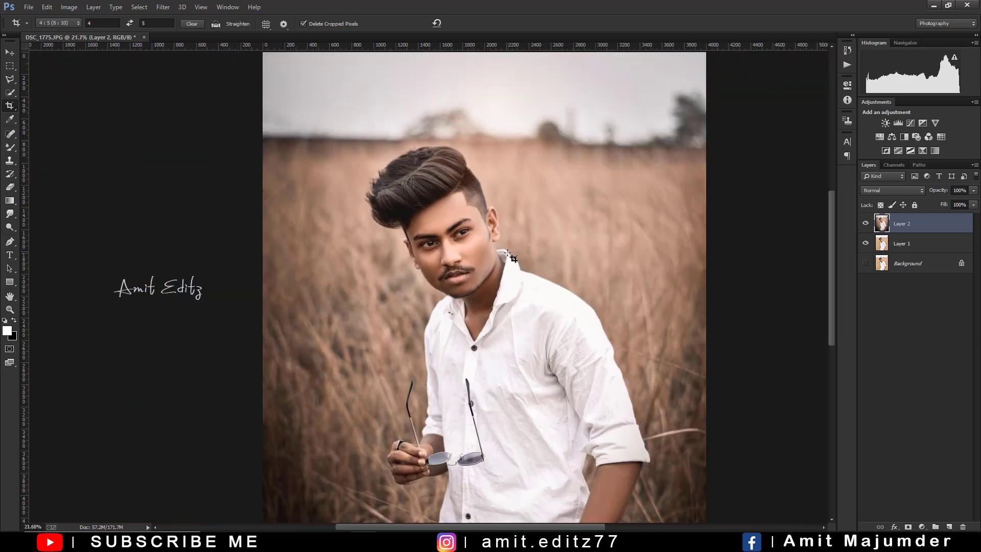
scroll(512, 258, up, 1)
scroll(513, 258, up, 1)
scroll(512, 258, down, 2)
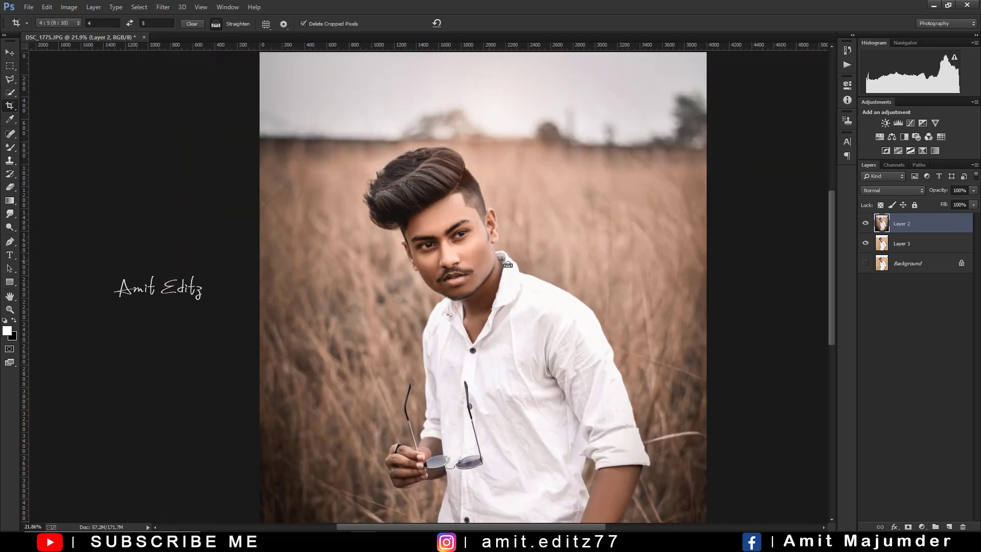
Duplicate Layer 2 and add a Curves adjustment with its mask inverted to hide it
drag(918, 225, 949, 526)
click(910, 122)
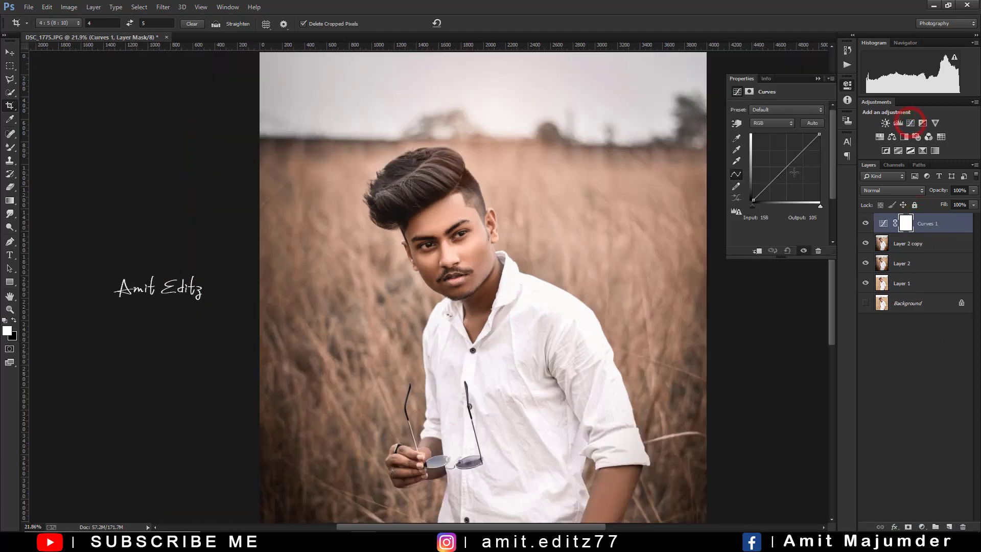
drag(791, 162, 792, 173)
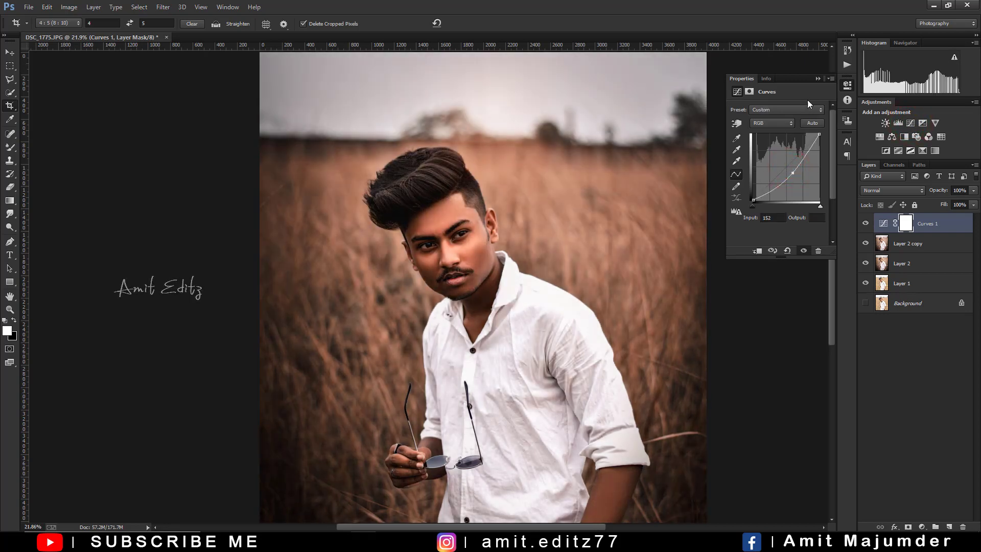
click(818, 79)
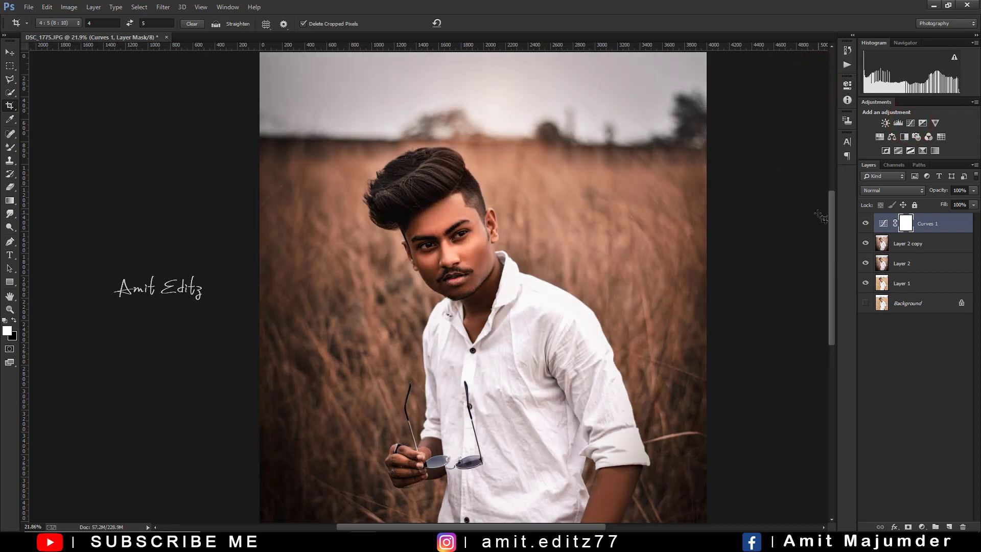
key(ctrl+i)
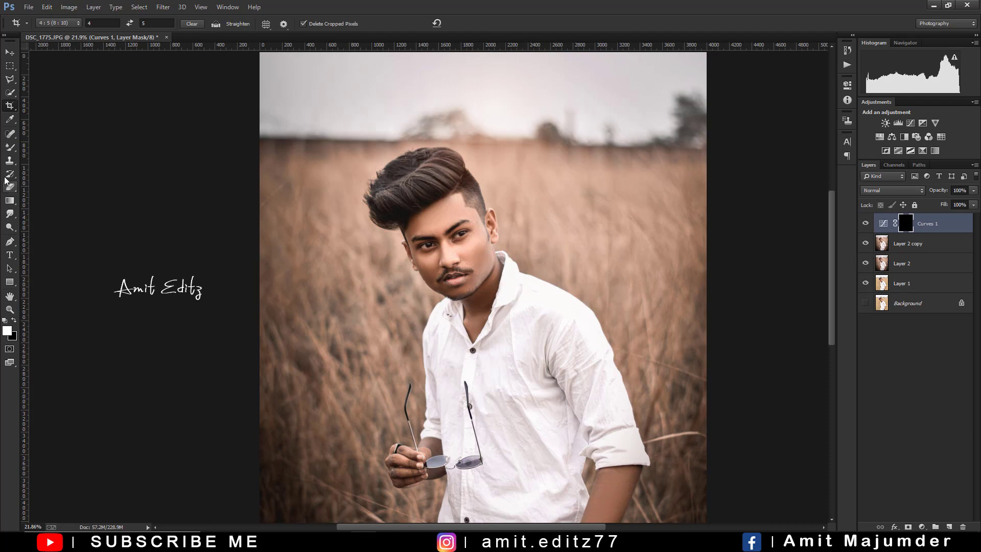
Paint the curve onto the cheek with the Brush tool and set brush opacity to 15%
click(10, 147)
click(40, 146)
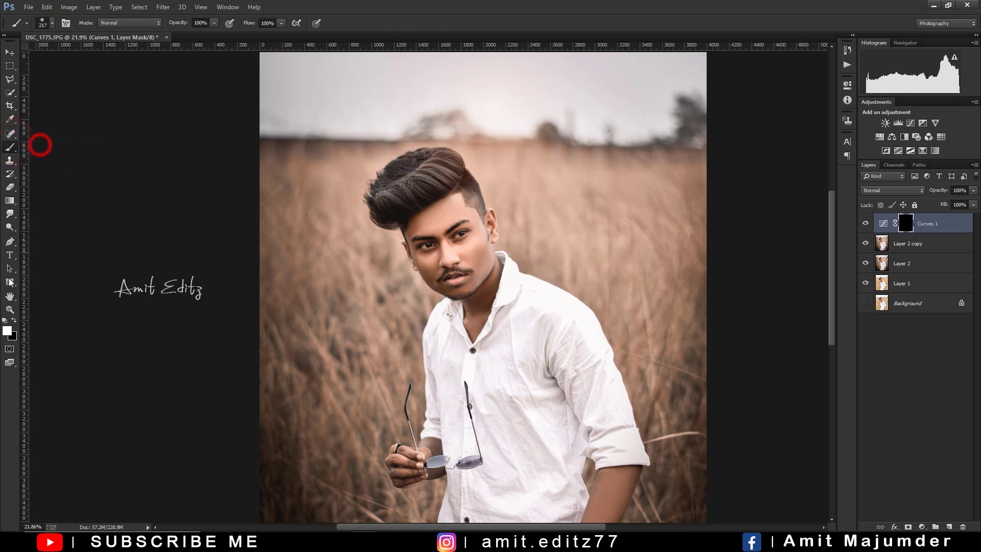
scroll(486, 237, up, 5)
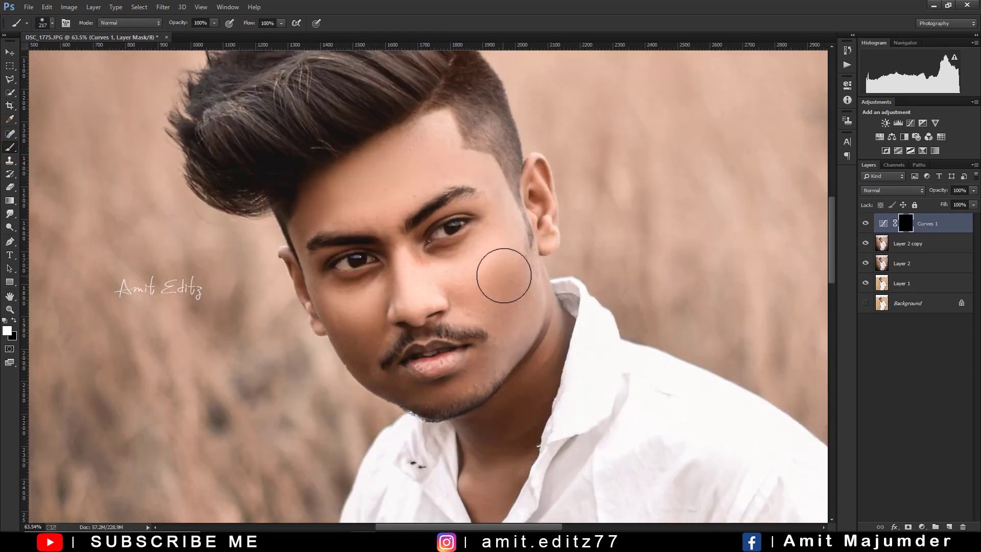
drag(506, 258, 478, 332)
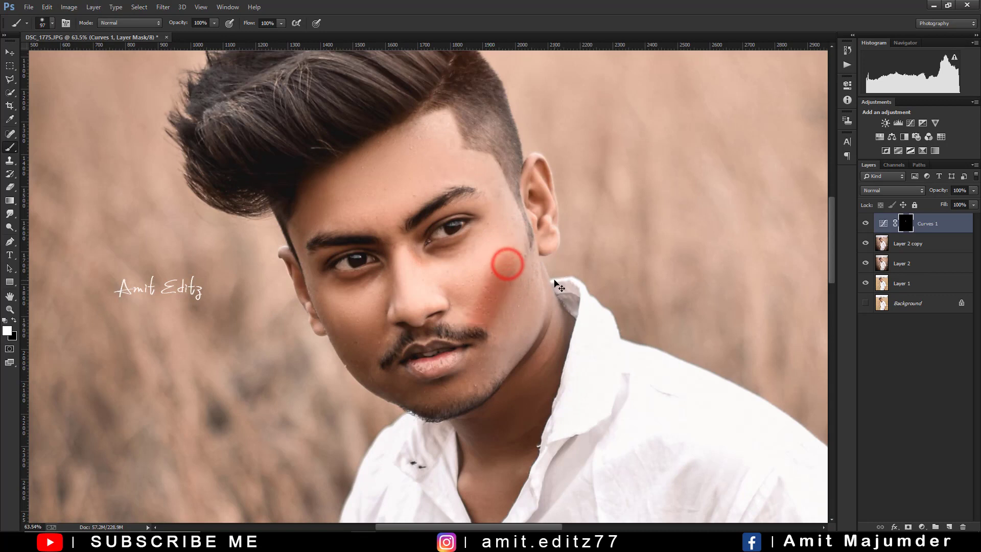
click(199, 23)
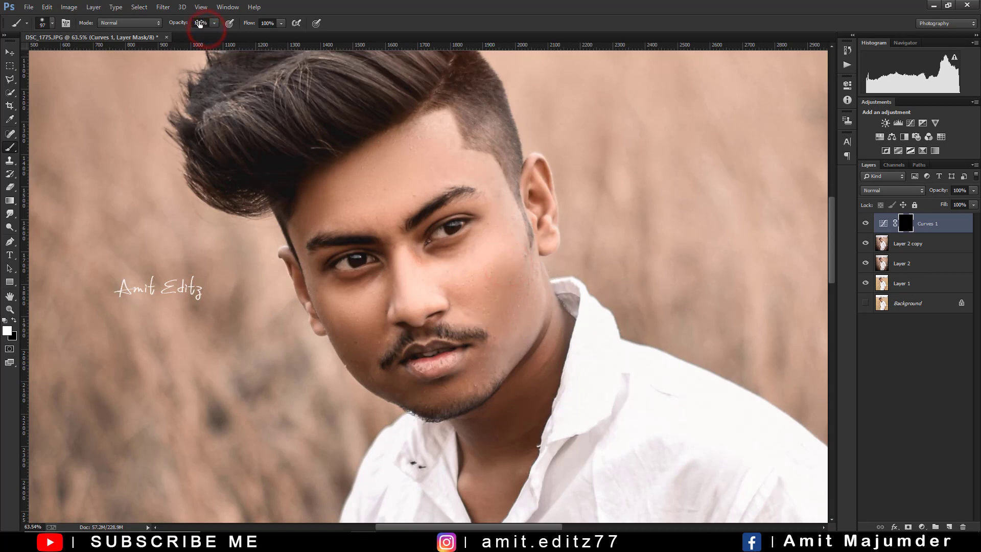
text(15)
key(Return)
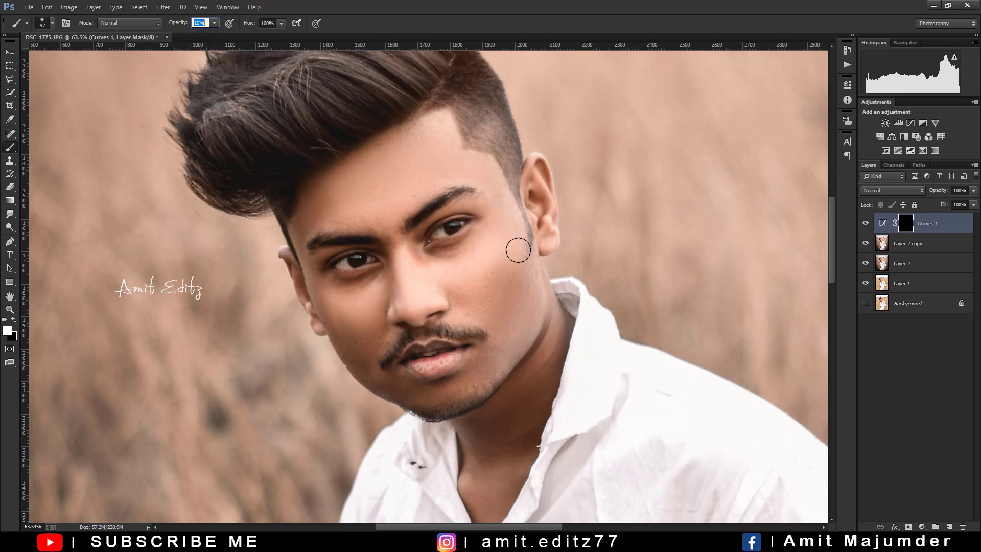
Dab the curve's brightening onto both cheeks and the inner eye corners
click(9, 226)
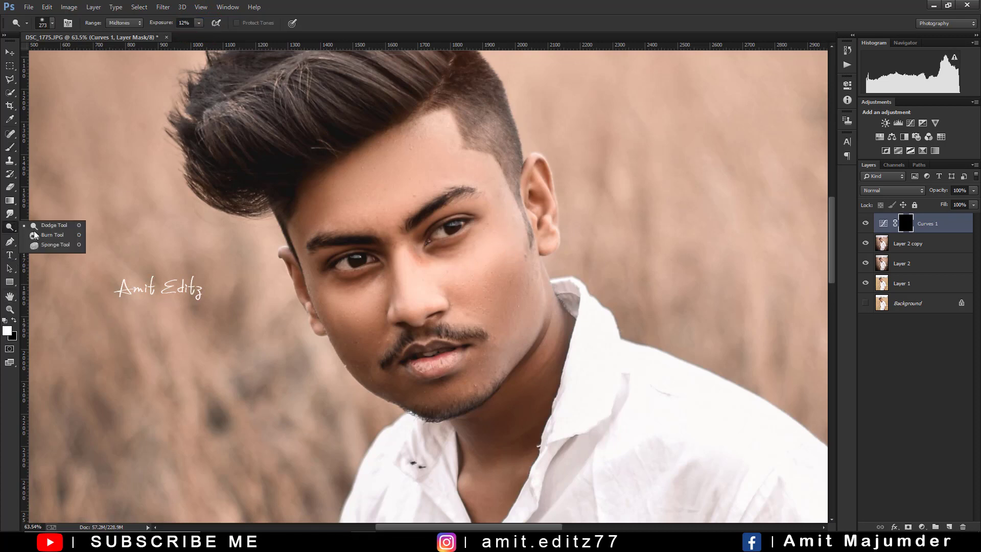
click(10, 148)
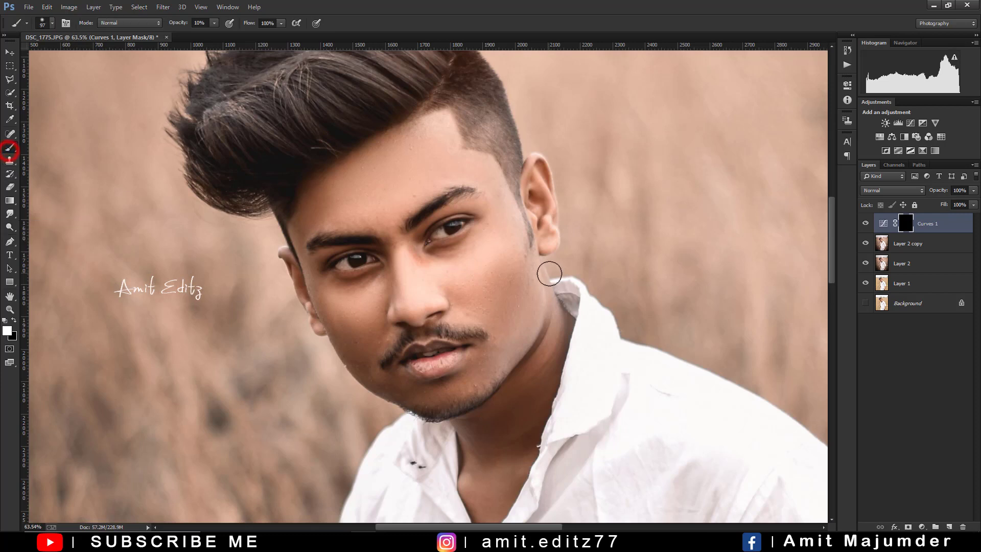
click(521, 258)
click(522, 249)
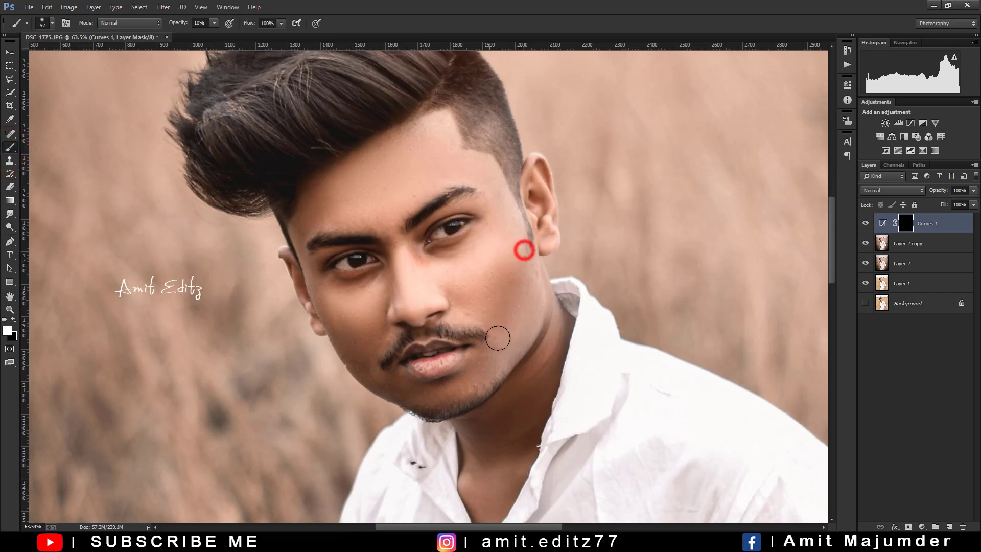
click(420, 261)
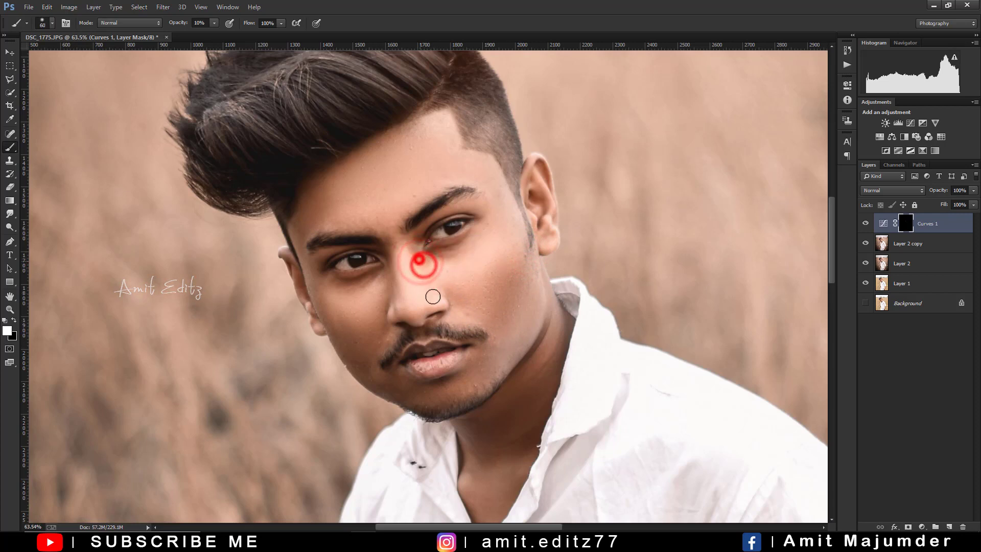
drag(385, 261, 383, 269)
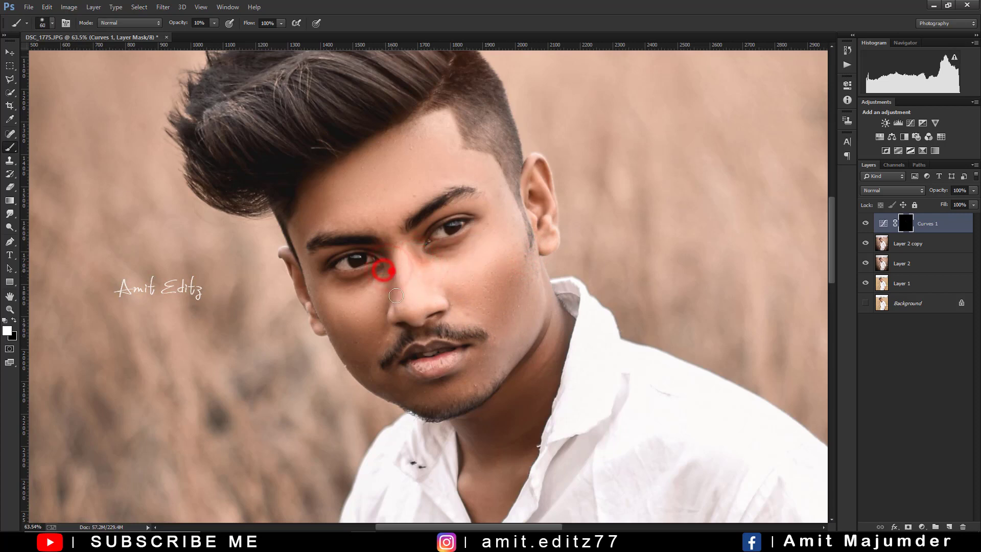
click(515, 275)
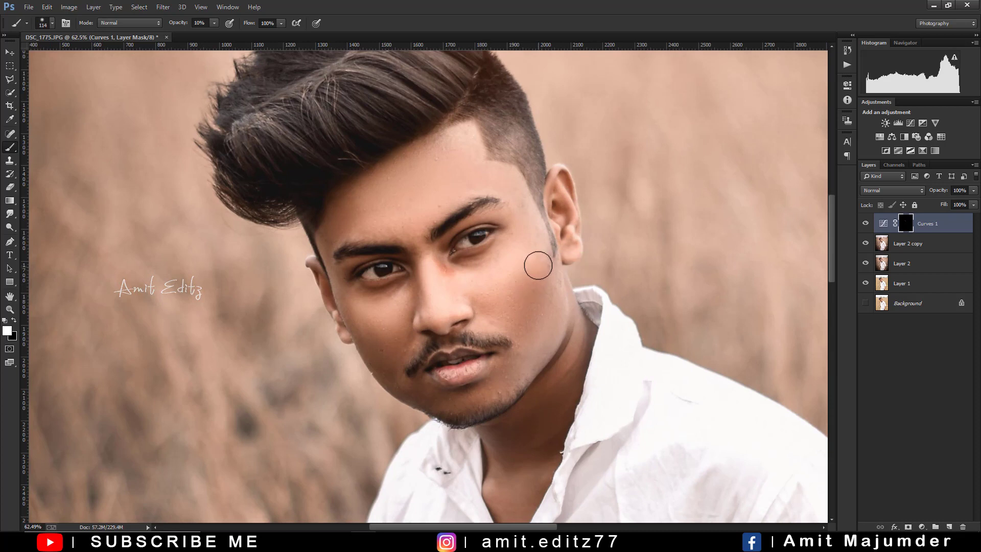
click(536, 274)
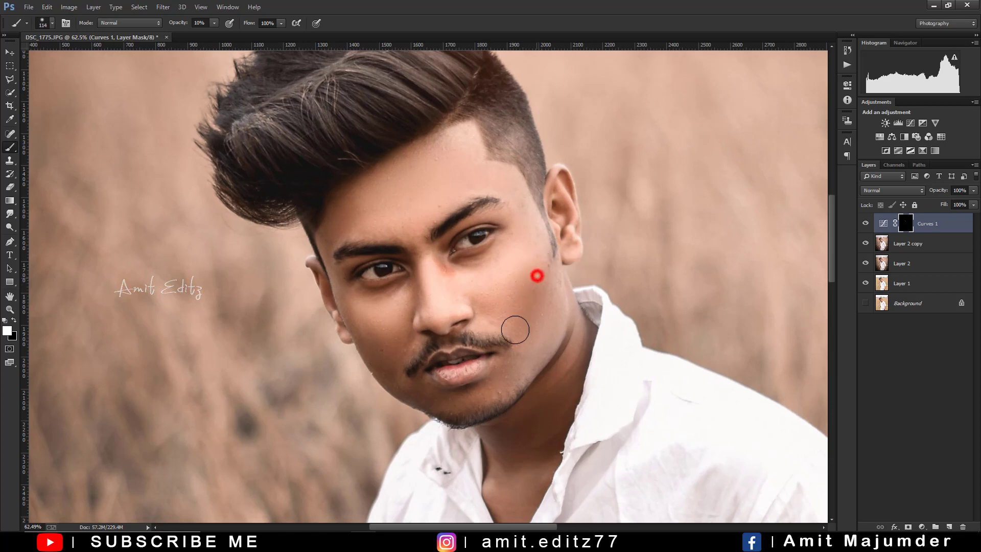
click(537, 275)
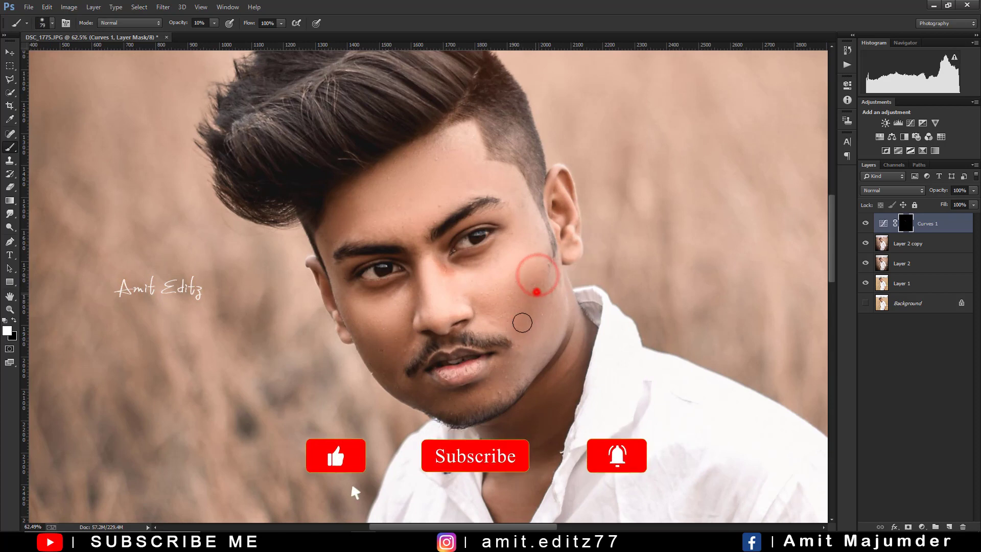
Brighten along the nose, then merge Curves 1 with Layer 2 copy
scroll(534, 289, down, 3)
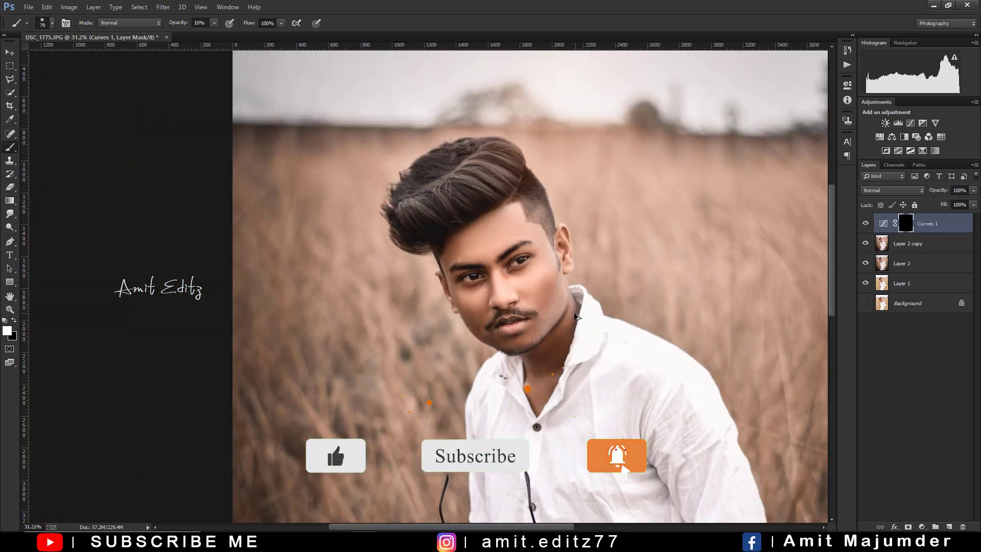
scroll(534, 277, up, 1)
scroll(491, 282, up, 1)
drag(481, 283, 485, 307)
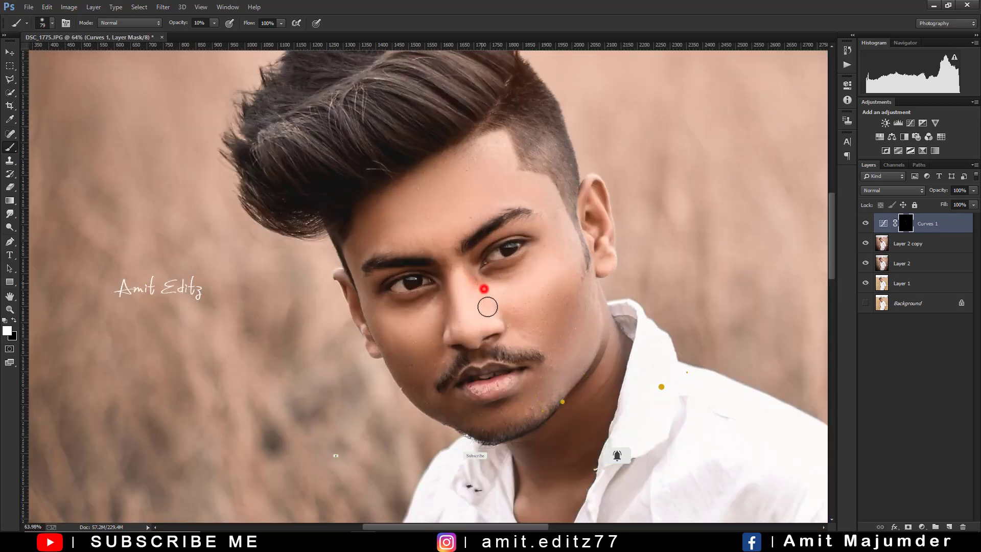
right_click(918, 244)
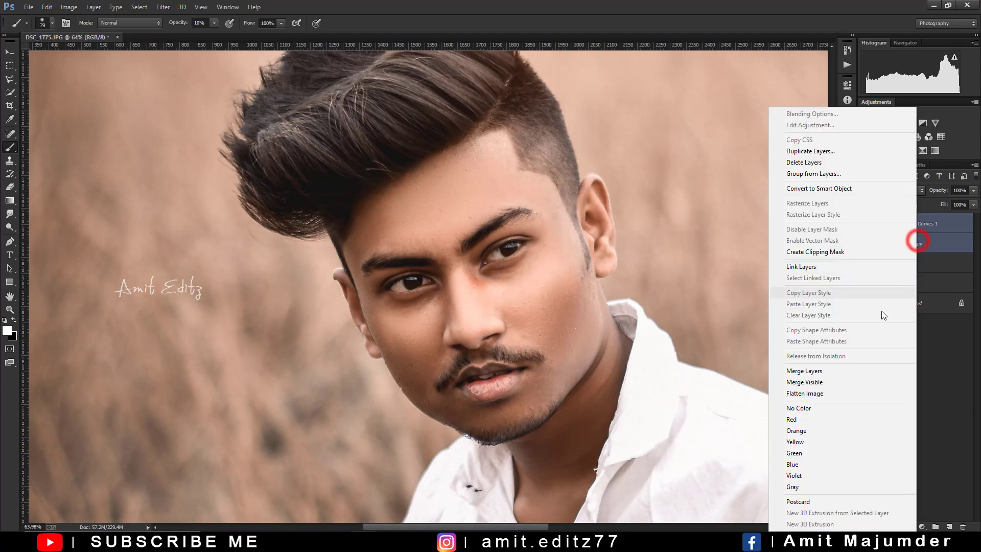
click(799, 372)
Dodge the left cheek near the jaw and the chin with the Dodge Tool
right_click(10, 226)
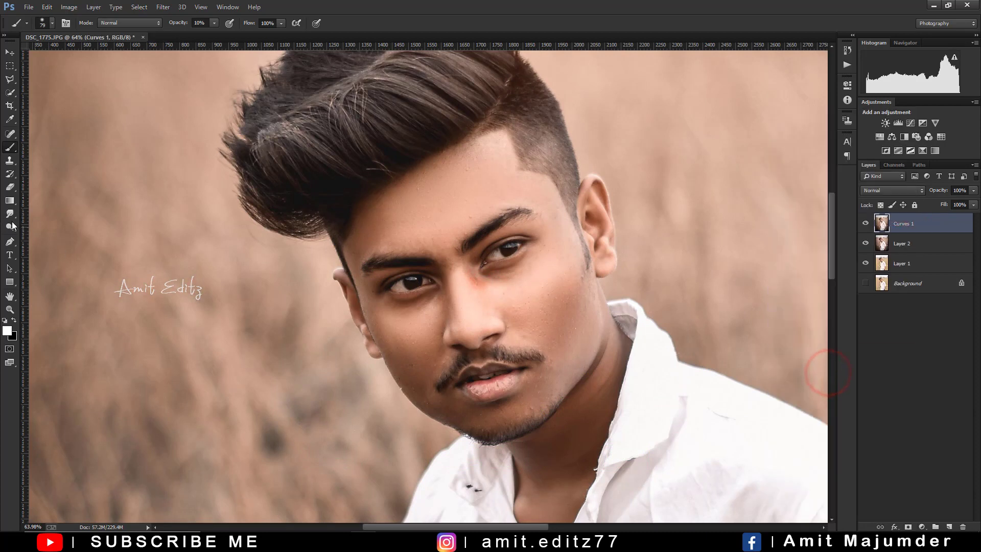
click(45, 225)
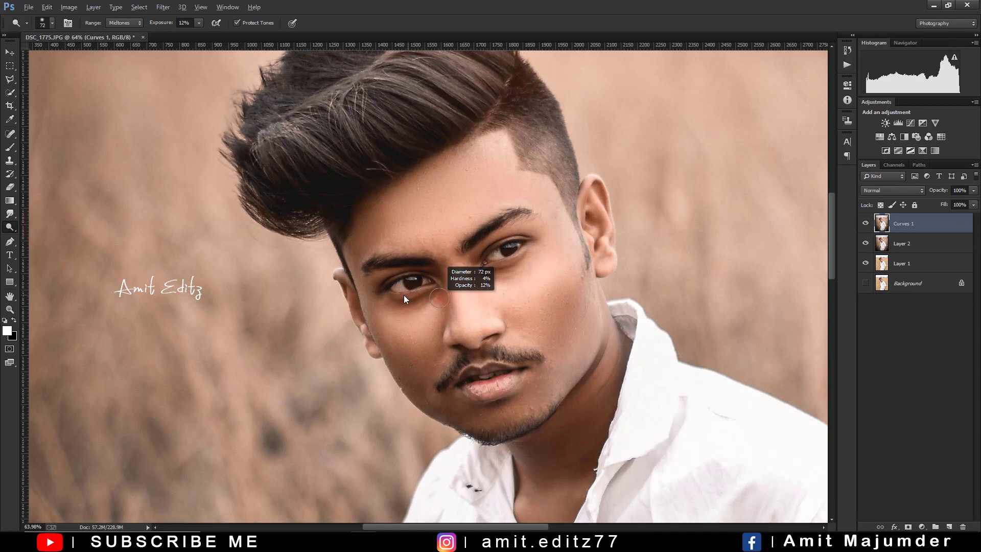
mouse_move(453, 280)
mouse_down()
mouse_move(463, 330)
mouse_move(539, 281)
mouse_up()
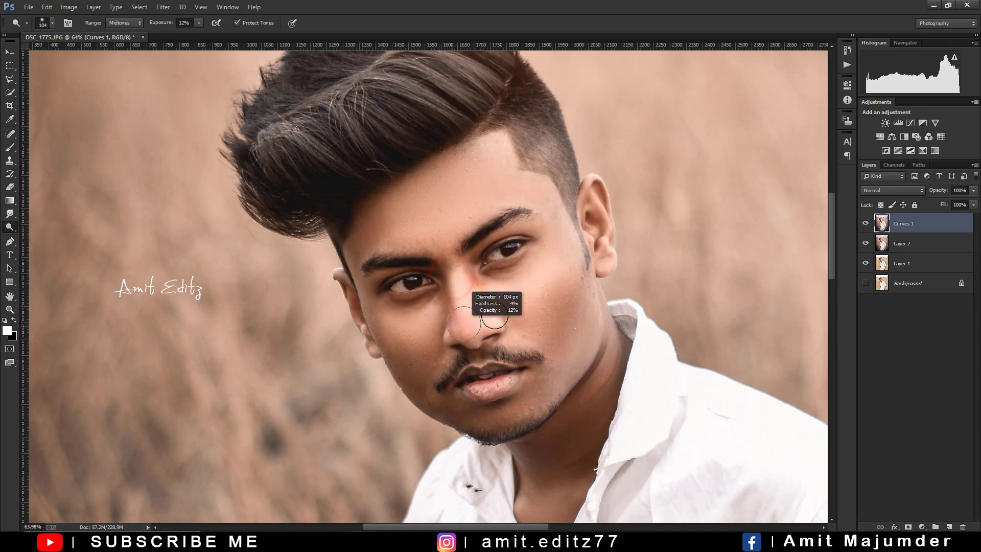
click(394, 327)
click(497, 414)
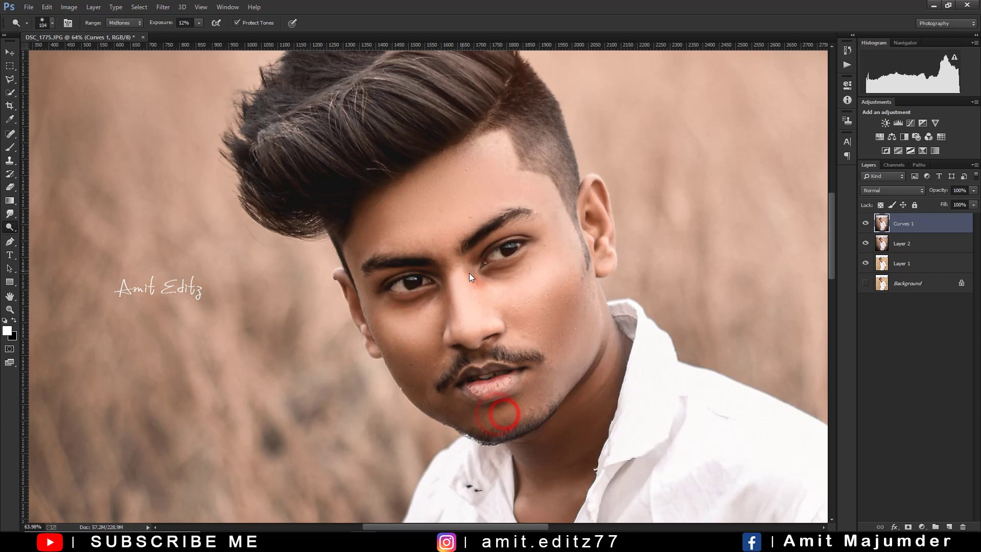
drag(431, 229, 460, 229)
Dodge the neck, upper chest, elbow, forearm and hand, then fit the whole photo on screen
scroll(501, 300, down, 3)
scroll(498, 298, down, 3)
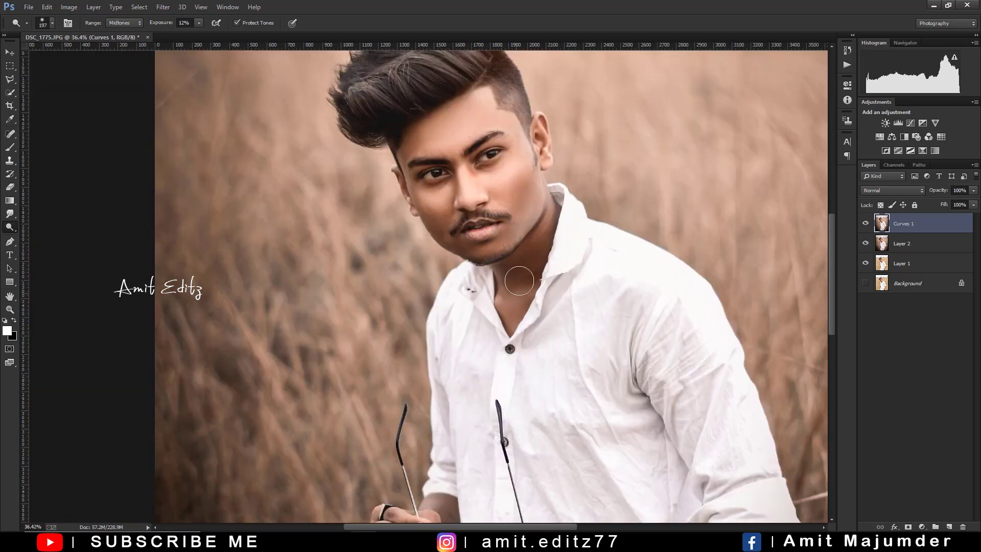
click(519, 271)
click(507, 327)
scroll(519, 308, down, 2)
scroll(492, 367, down, 2)
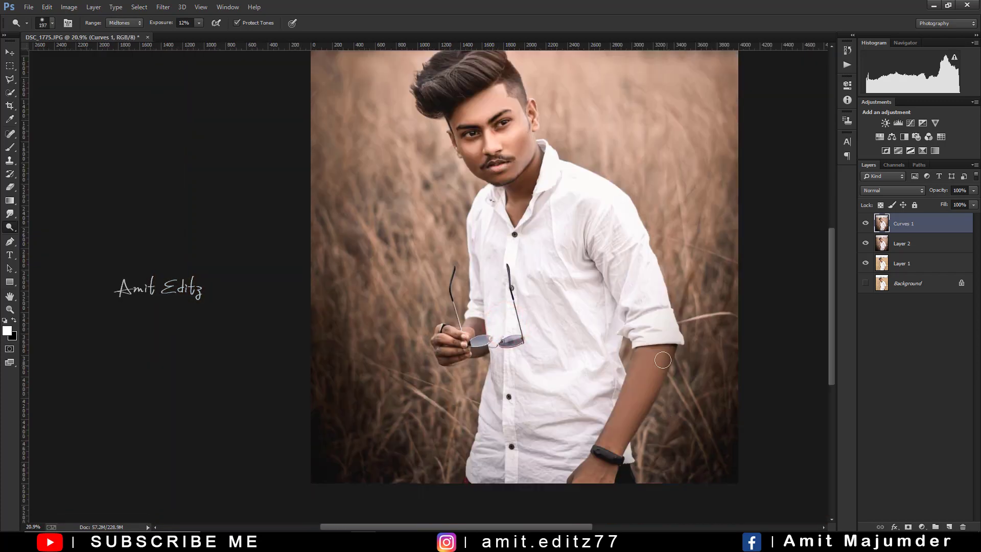
click(653, 338)
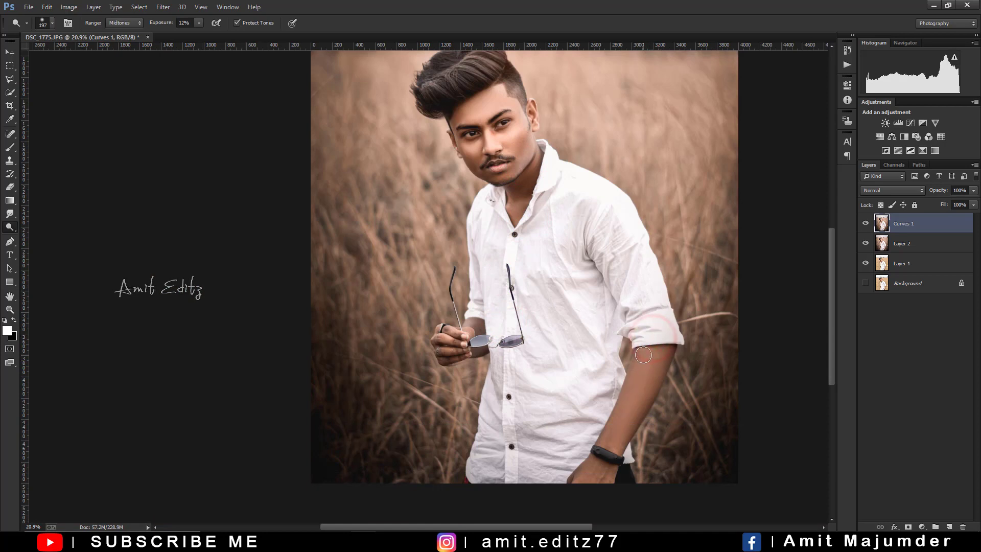
drag(649, 345, 588, 470)
drag(460, 339, 480, 324)
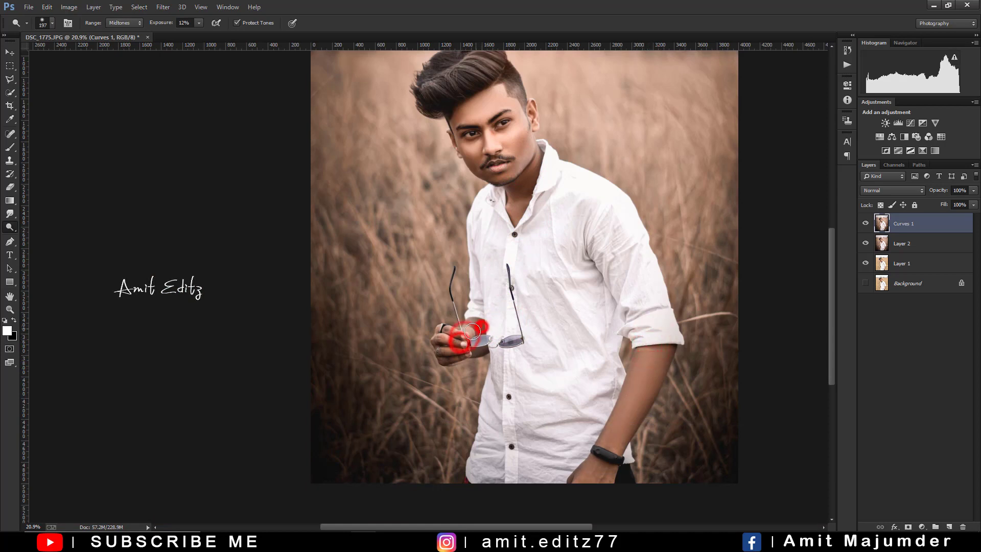
key(ctrl+0)
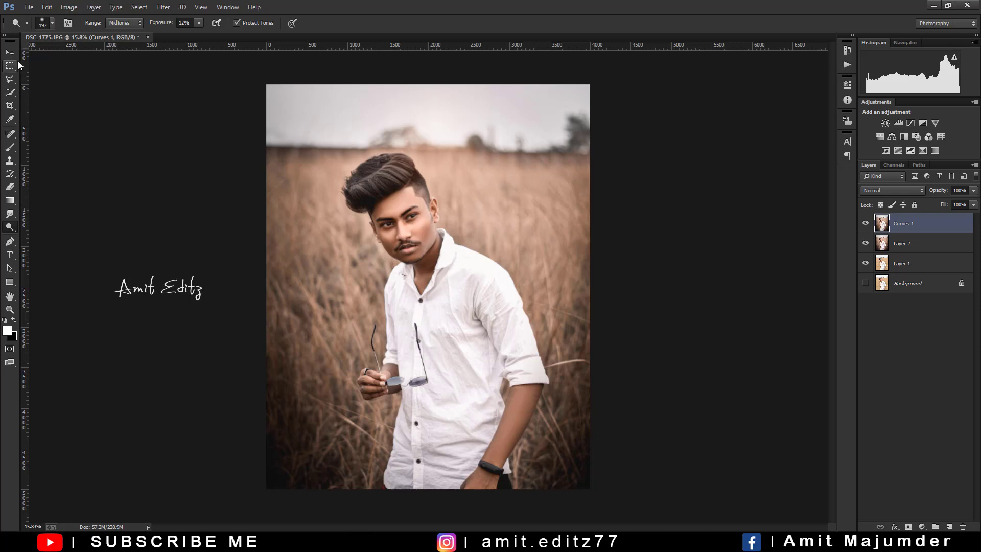
click(10, 53)
scroll(286, 197, up, 1)
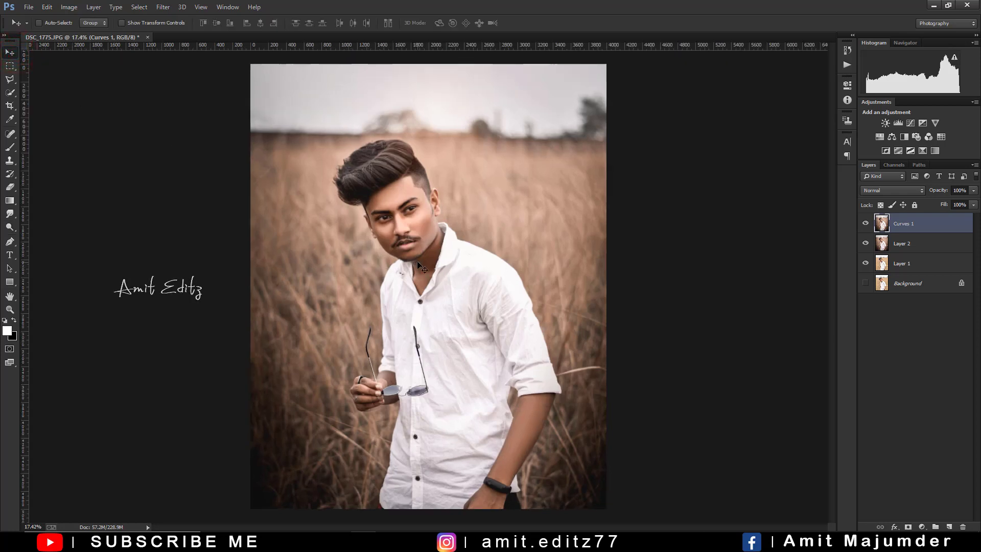
Merge Layer 1 and Layer 2 into the Curves 1 layer
shift+click(936, 244)
right_click(936, 248)
click(849, 370)
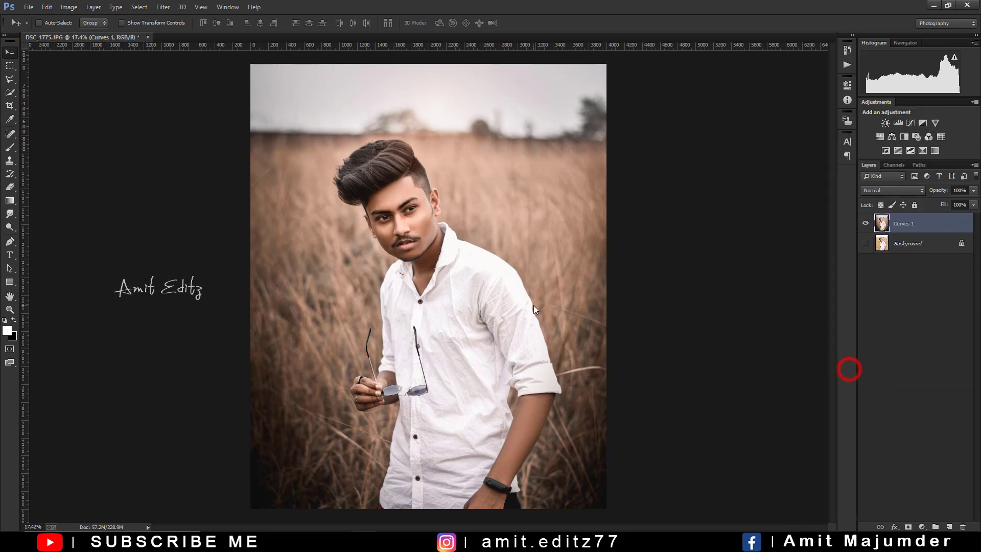
click(10, 52)
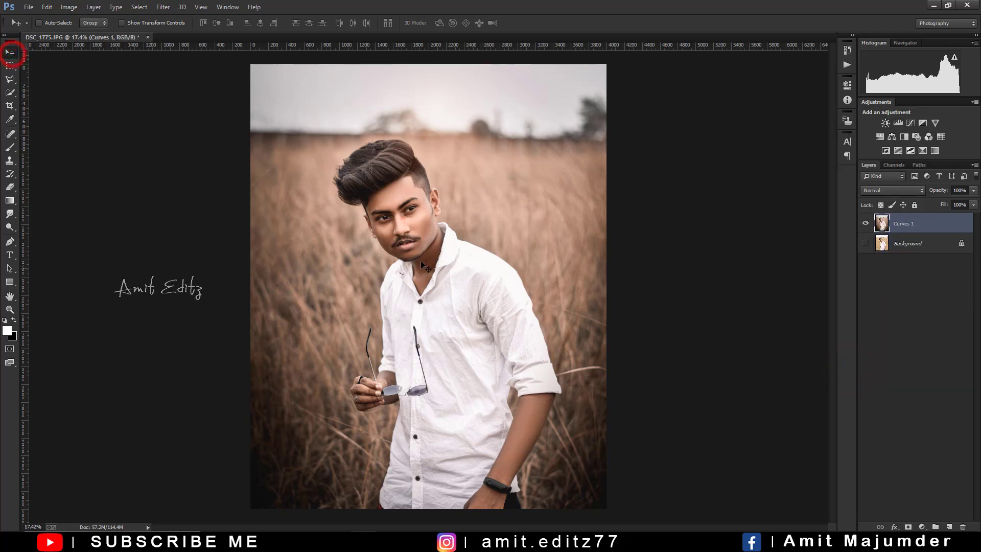
scroll(449, 267, up, 1)
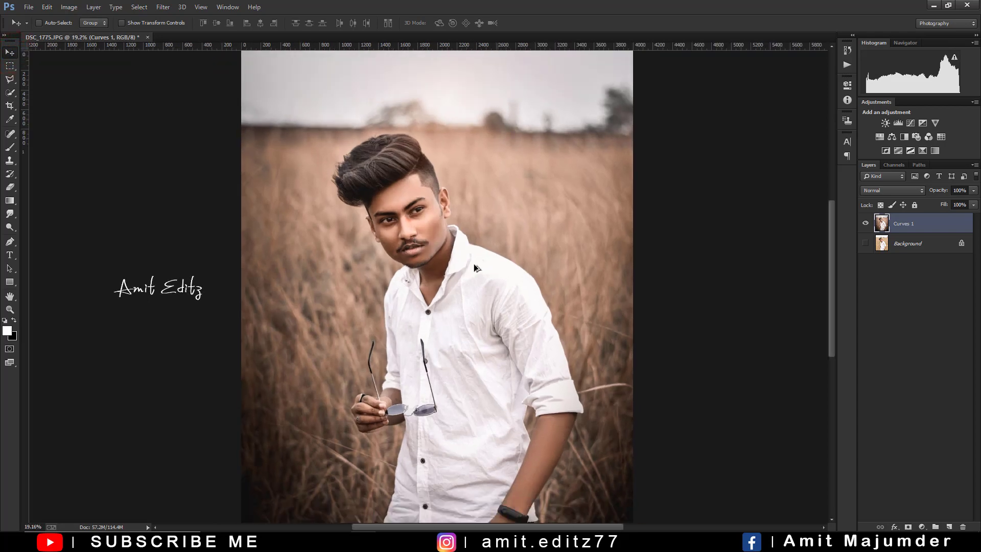
scroll(475, 267, down, 1)
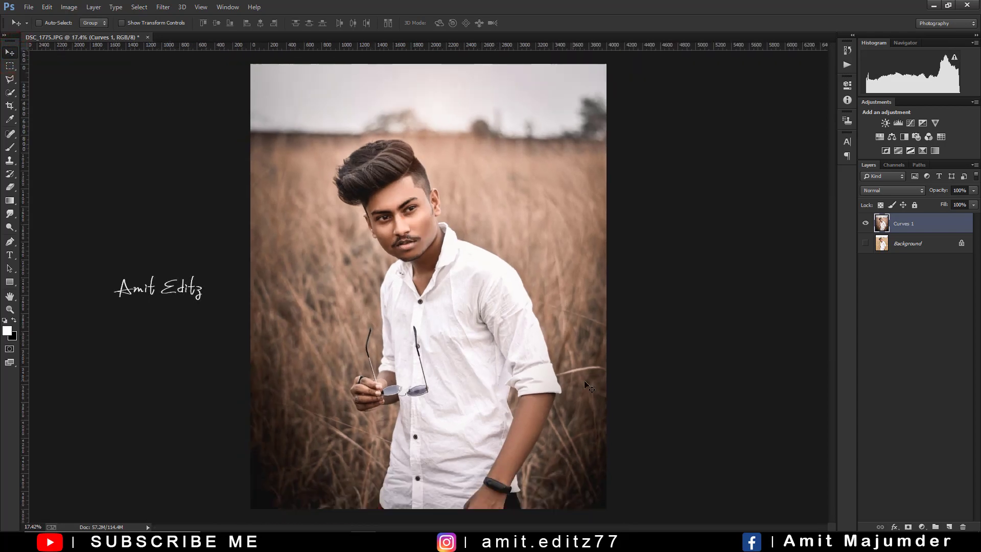
Add a Selective Color adjustment and set the Blacks range's Black value to 0
click(918, 528)
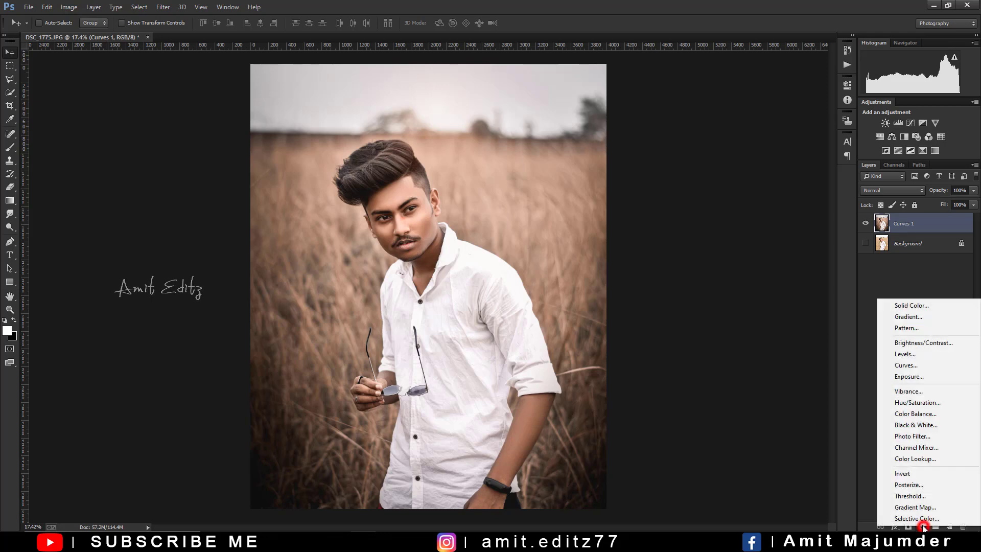
click(787, 123)
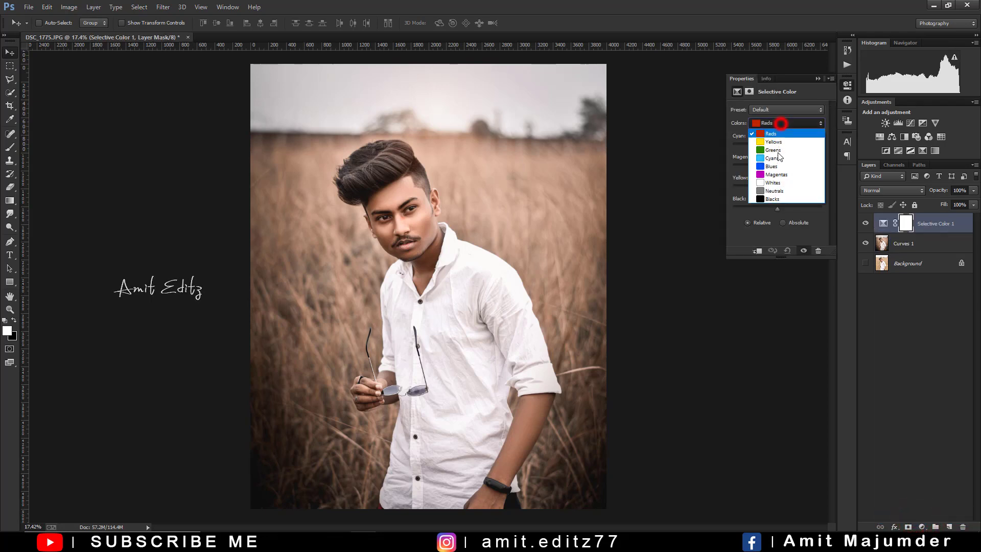
click(766, 197)
drag(777, 208, 780, 205)
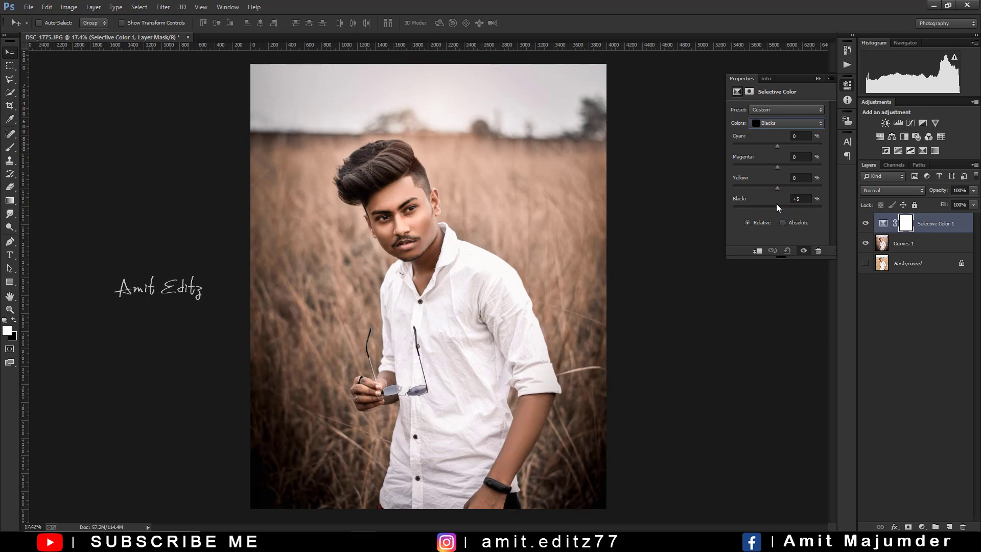
click(800, 198)
text(0)
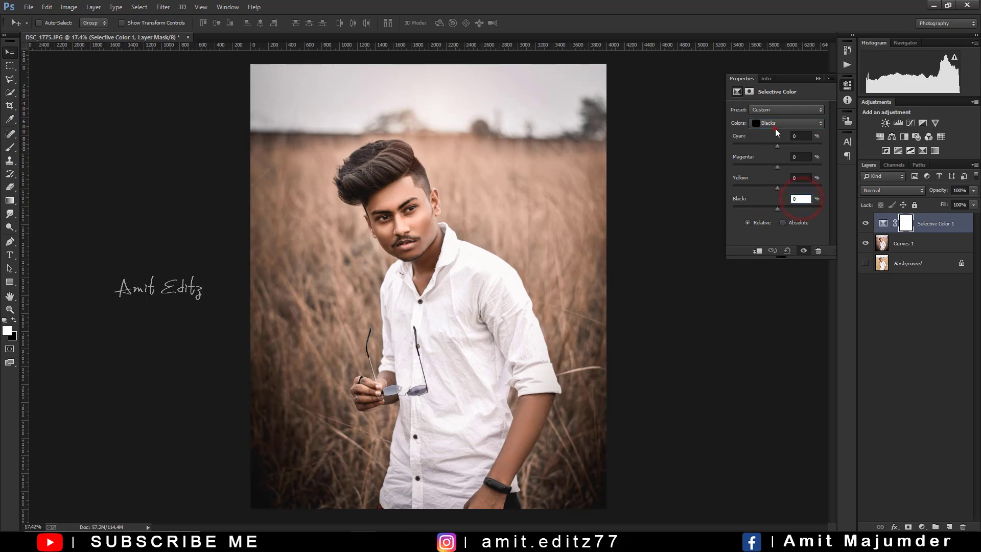
Tune the Yellows to Cyan +3, Magenta +1 and Black +5, with Yellow at 0
click(776, 129)
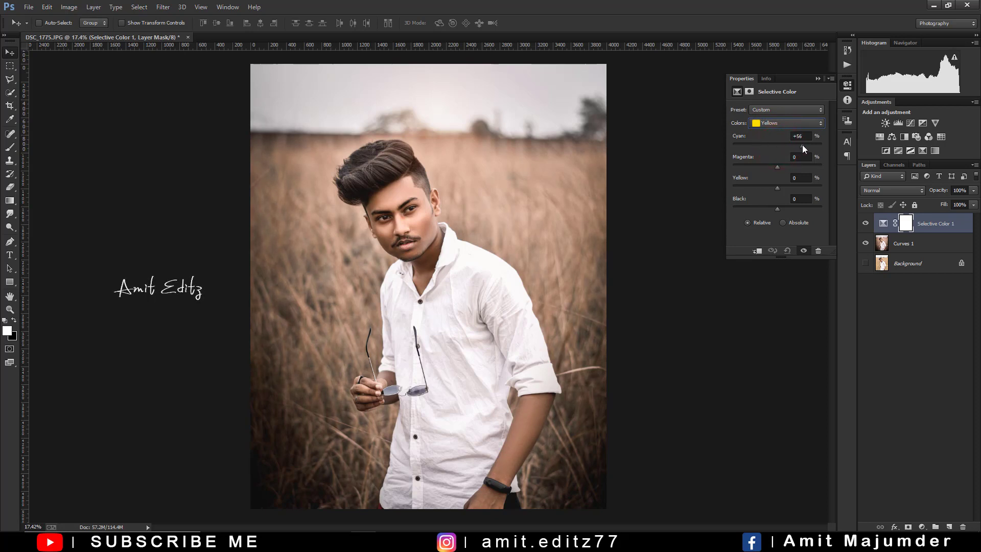
drag(824, 146, 778, 148)
drag(780, 165, 789, 189)
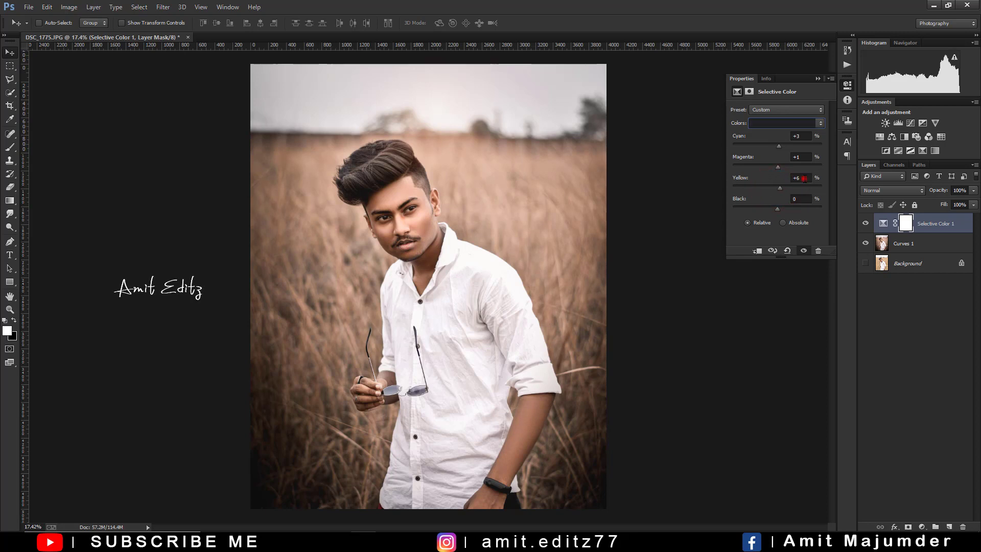
mouse_move(770, 188)
mouse_down()
mouse_move(762, 206)
mouse_move(773, 205)
mouse_up()
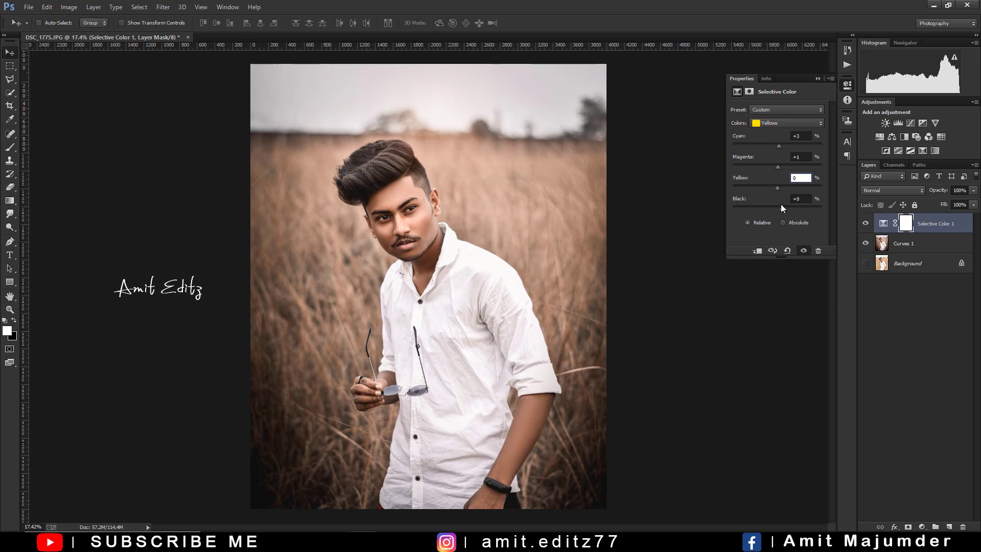
click(820, 79)
Merge the adjustment layers into Selective Color 1
right_click(917, 244)
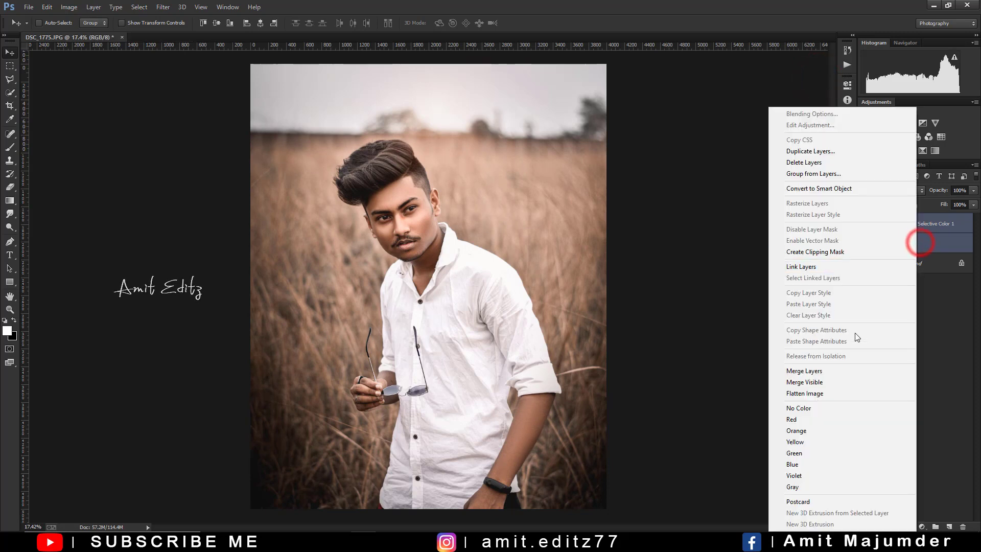
click(835, 369)
scroll(479, 230, up, 1)
scroll(479, 229, down, 2)
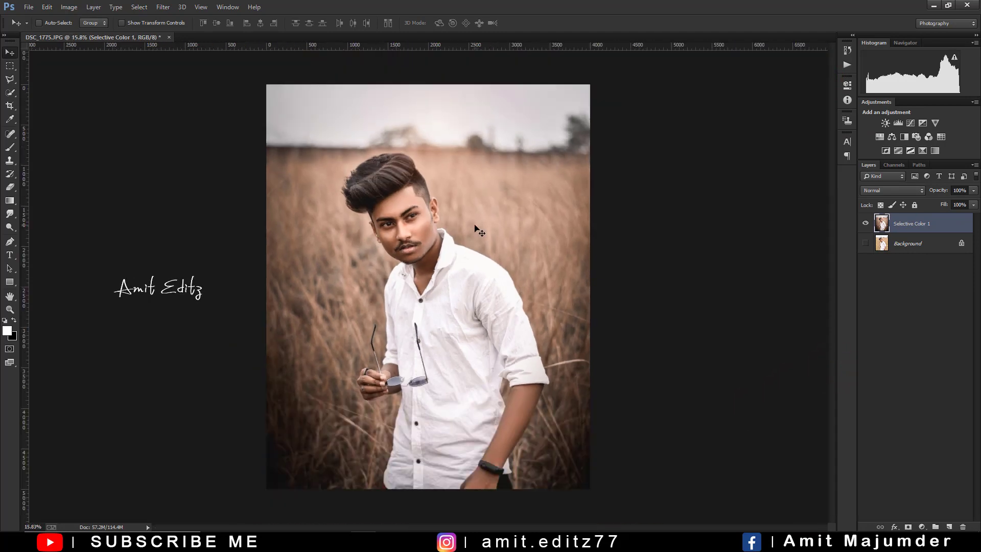
scroll(475, 225, up, 1)
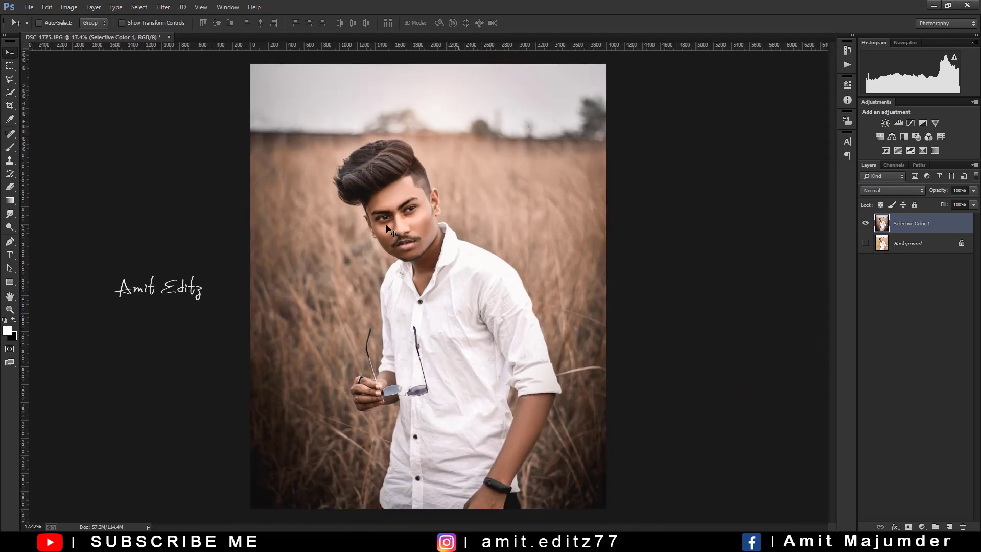
Choose the V watermark brush preset and set brush opacity to 71%
click(10, 147)
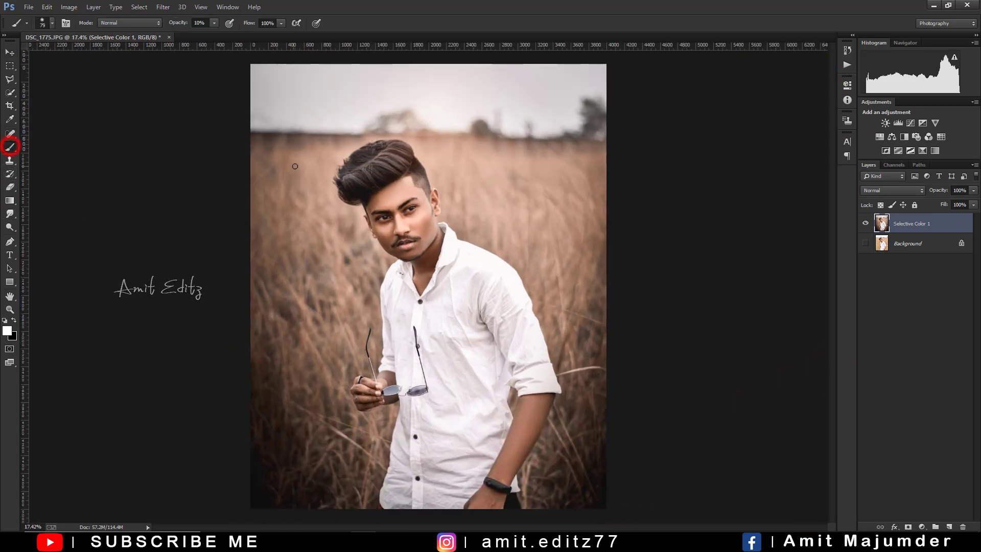
right_click(379, 157)
click(458, 334)
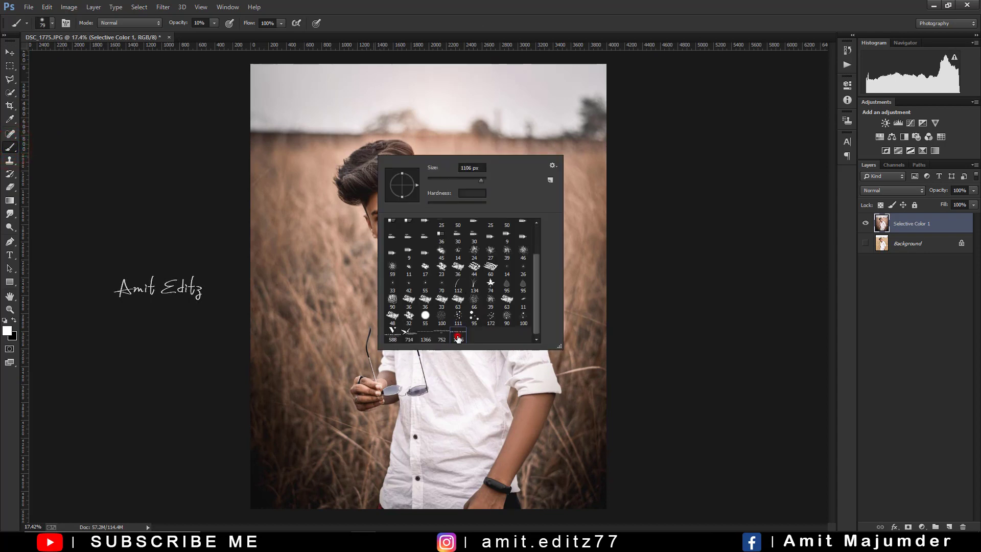
double_click(392, 333)
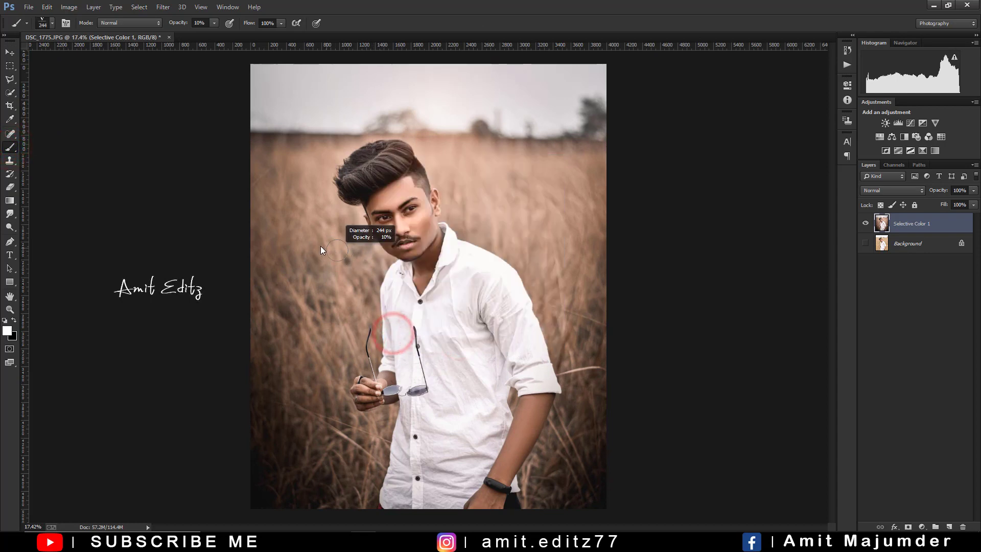
click(200, 23)
text(100)
key(Return)
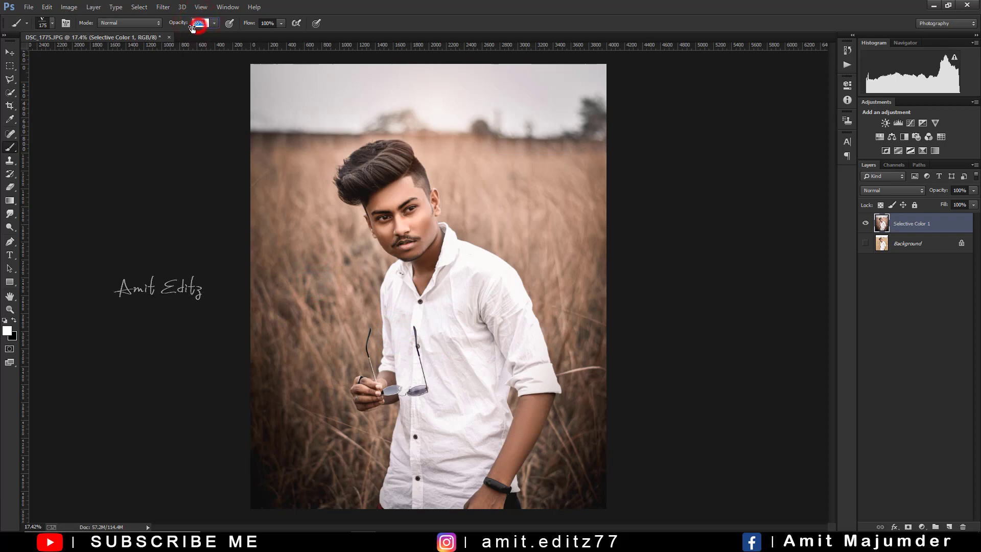
text(71)
key(Return)
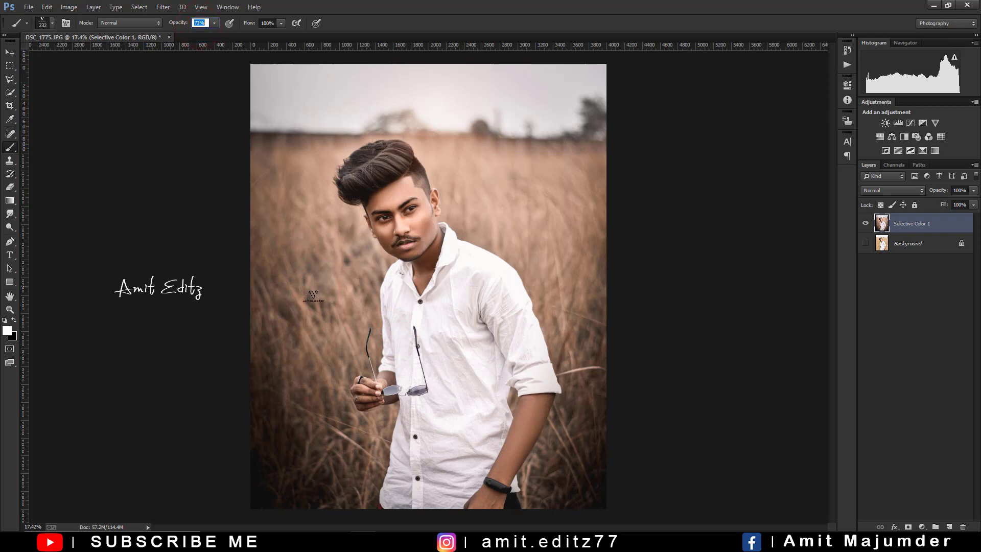
Stamp the V mark in the grass left of the man and show the Background layer
scroll(313, 290, down, 1)
scroll(430, 375, up, 1)
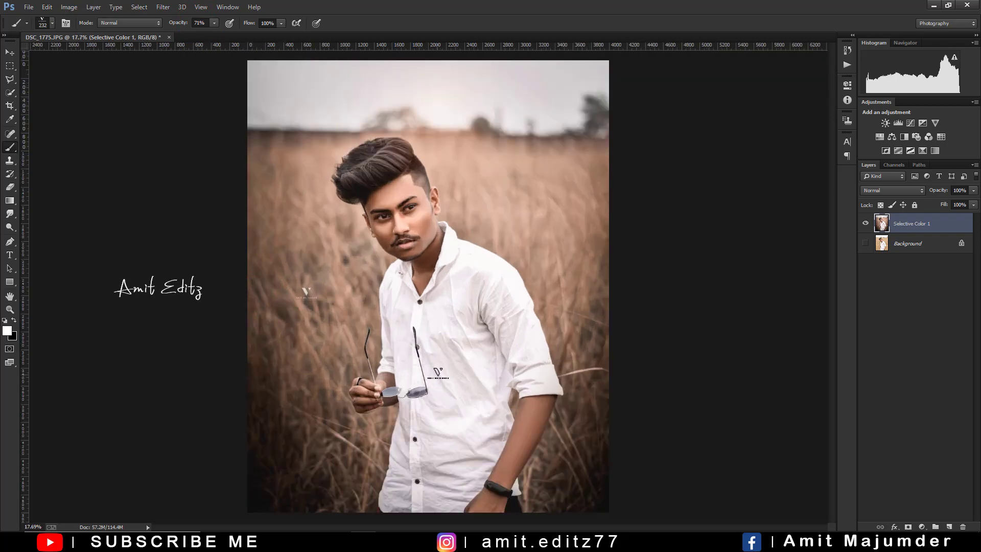
right_click(438, 373)
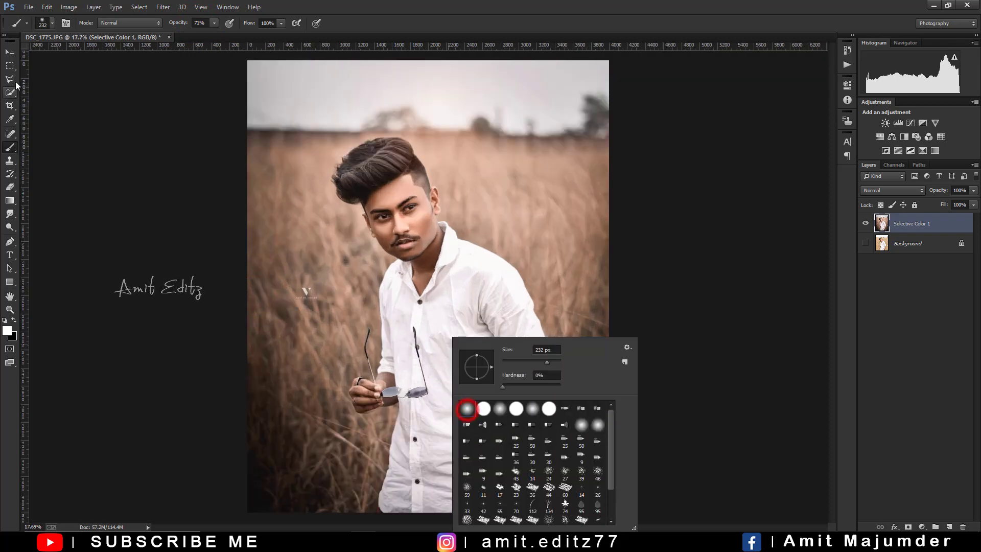
click(468, 410)
key(v)
click(865, 242)
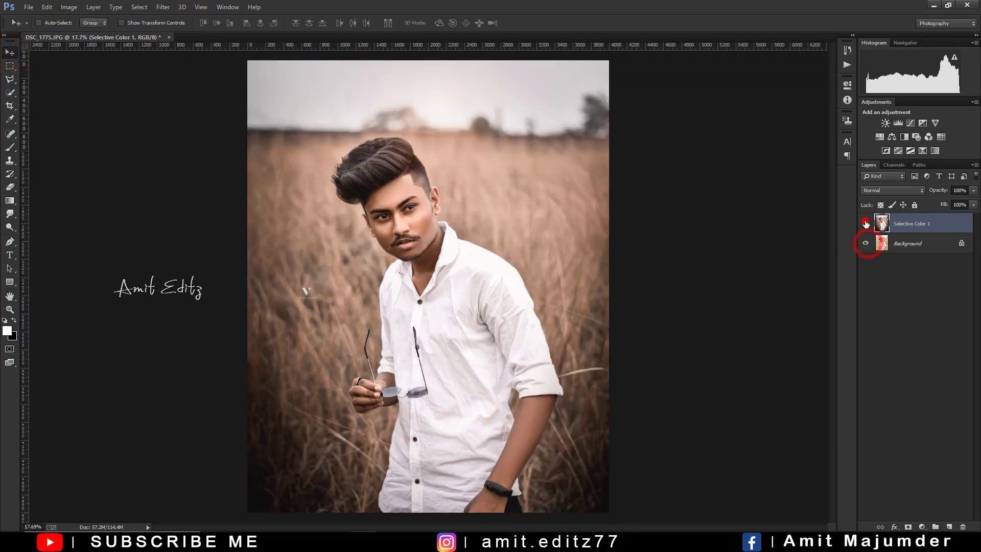
click(865, 223)
click(865, 223)
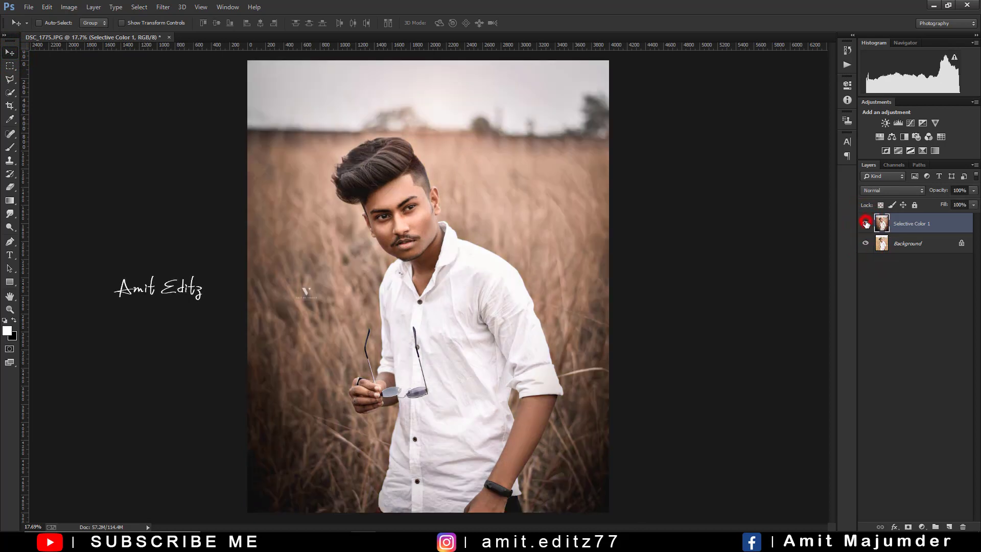
click(865, 224)
click(865, 223)
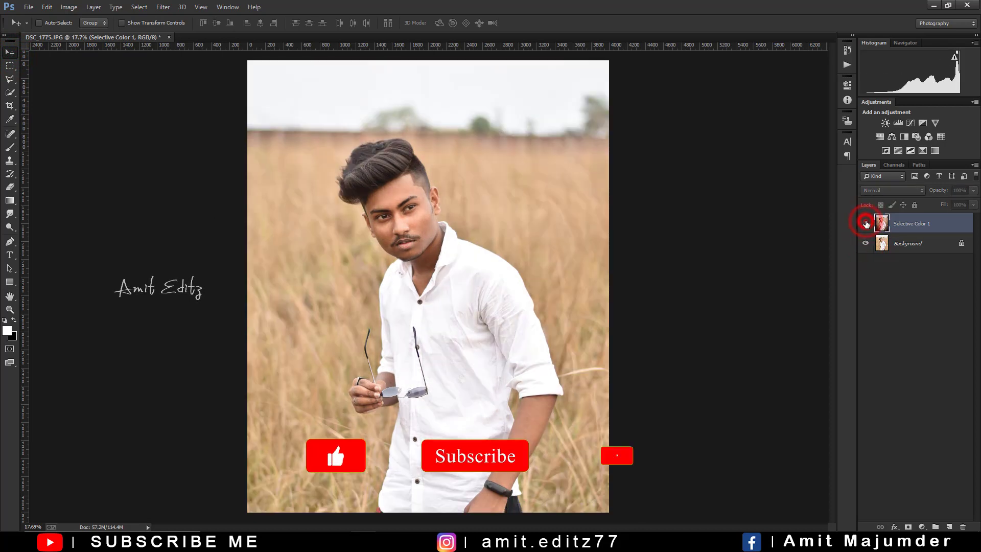
scroll(358, 199, up, 2)
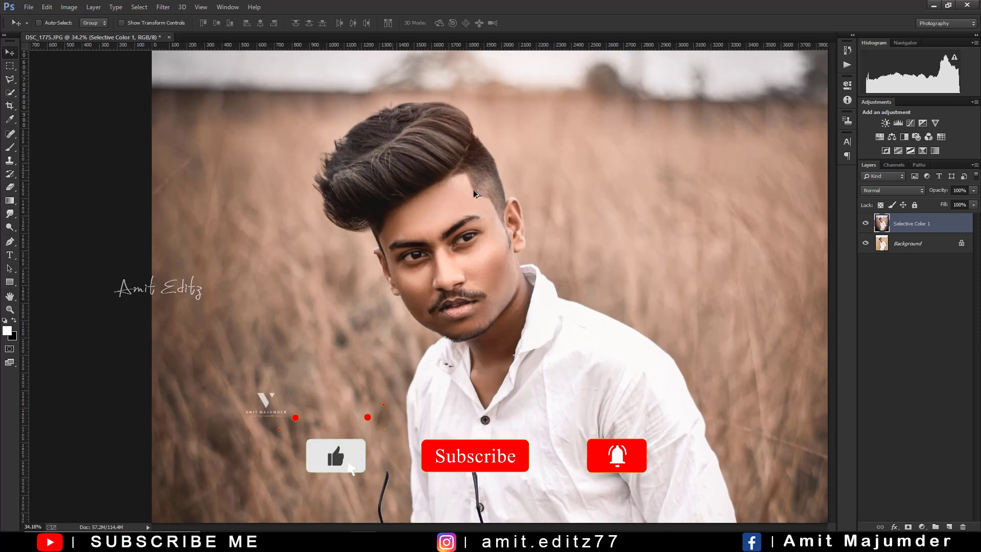
scroll(408, 181, down, 3)
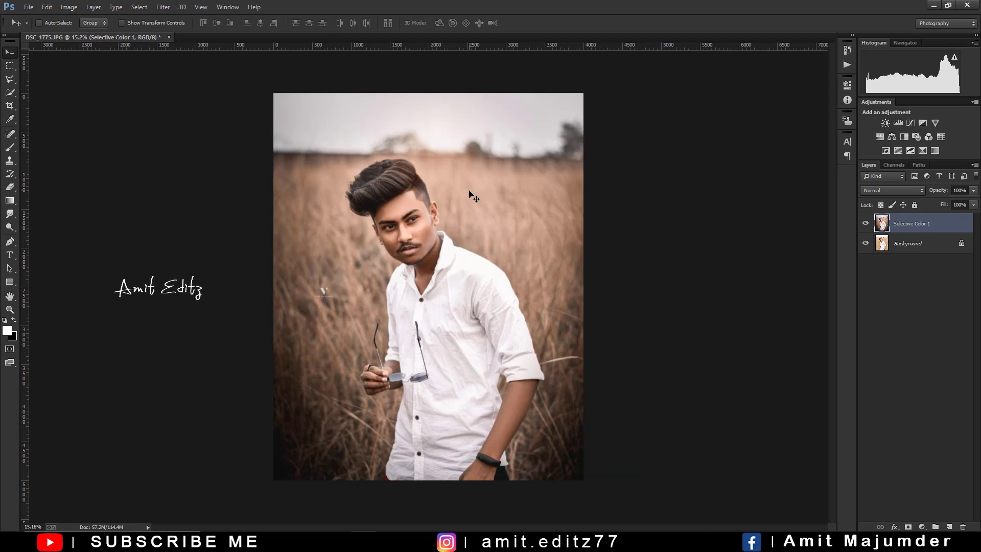
scroll(436, 214, up, 2)
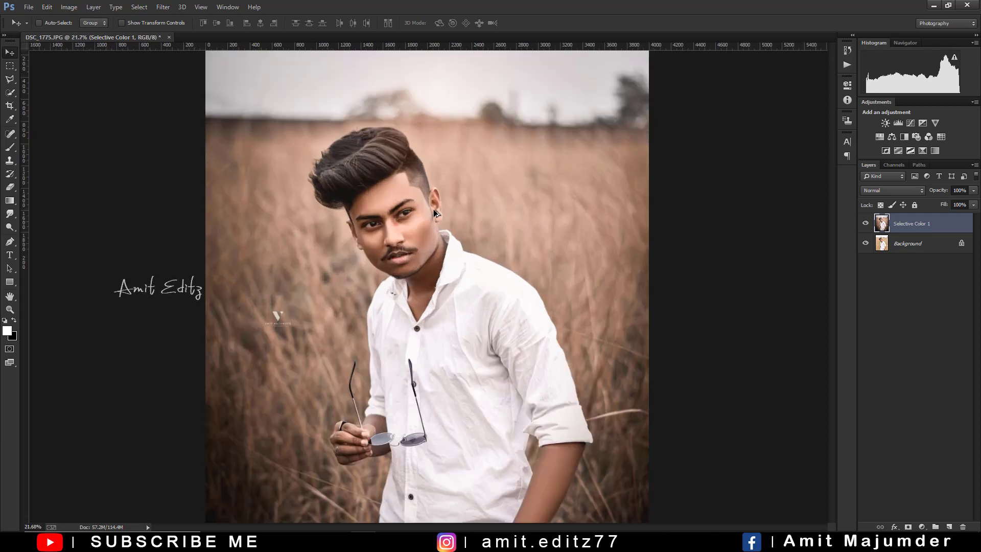
scroll(437, 218, down, 1)
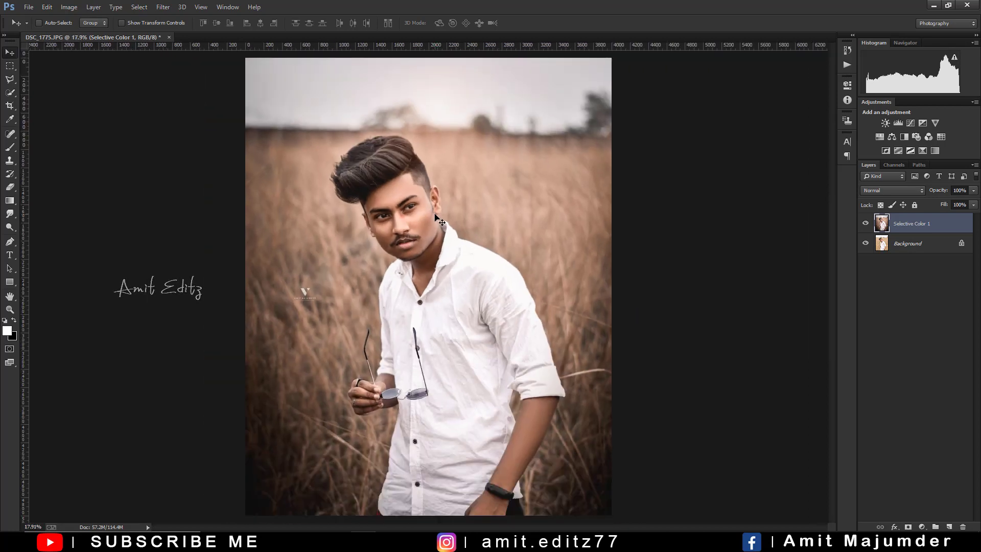
scroll(437, 219, down, 1)
scroll(424, 240, up, 2)
scroll(412, 259, up, 3)
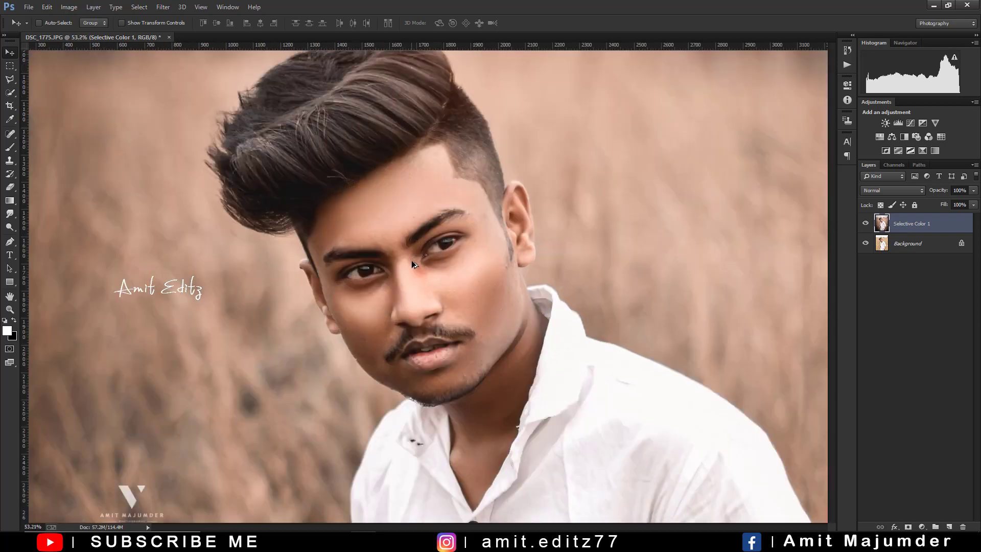
scroll(412, 259, up, 1)
scroll(412, 260, down, 1)
scroll(412, 259, down, 2)
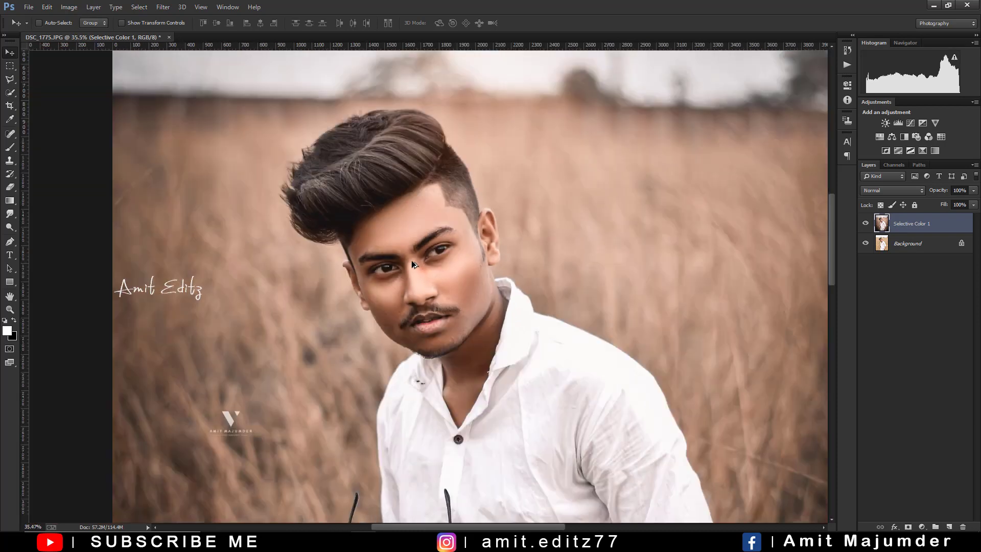
scroll(411, 259, down, 1)
scroll(411, 260, down, 1)
scroll(412, 259, down, 1)
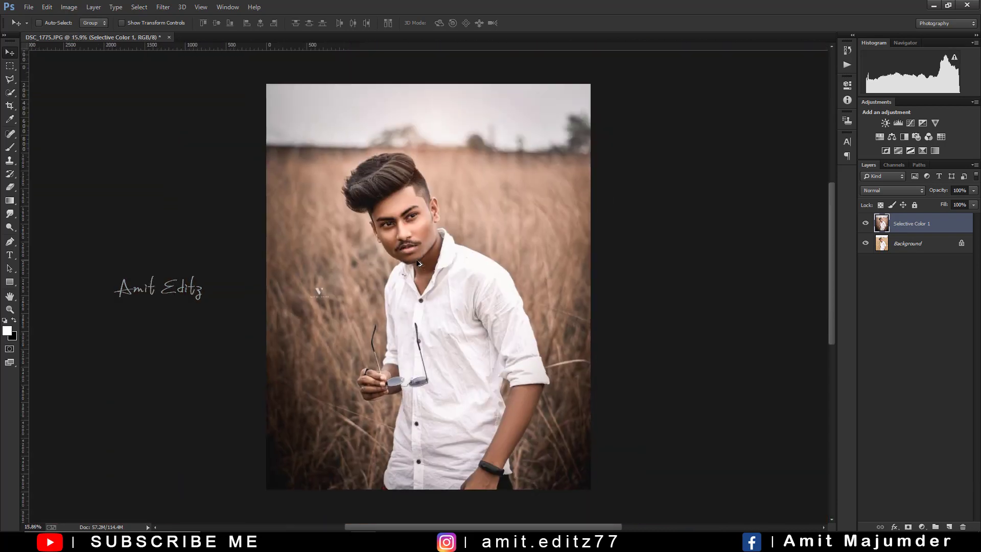